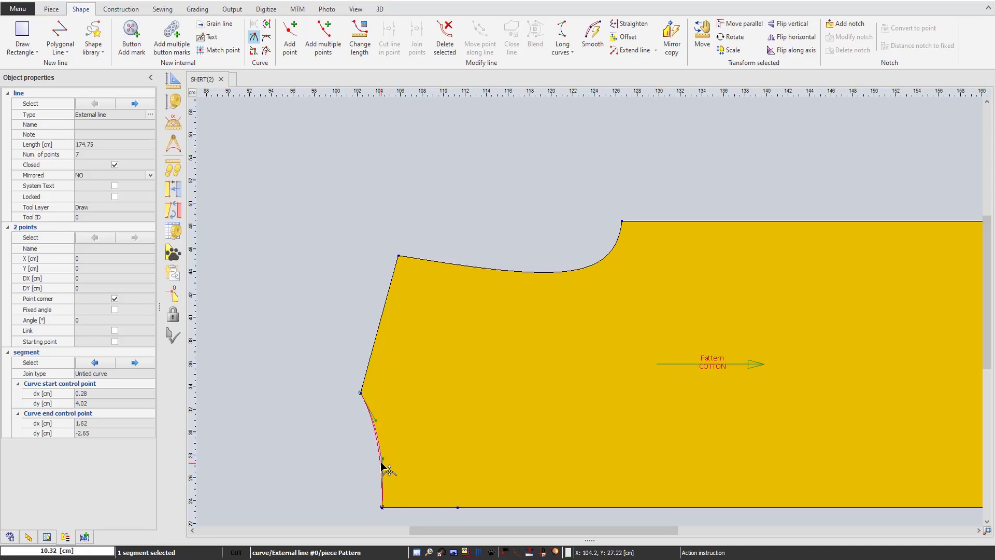
- Reshape the neckline curve of the cotton pattern piece by pulling the segment between the shoulder and the centre line
click(449, 459)
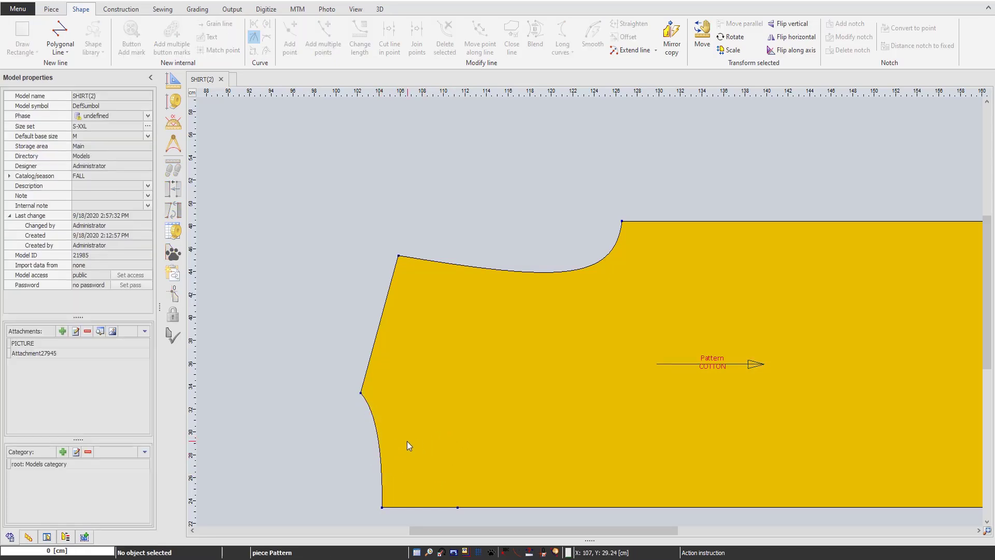
click(381, 466)
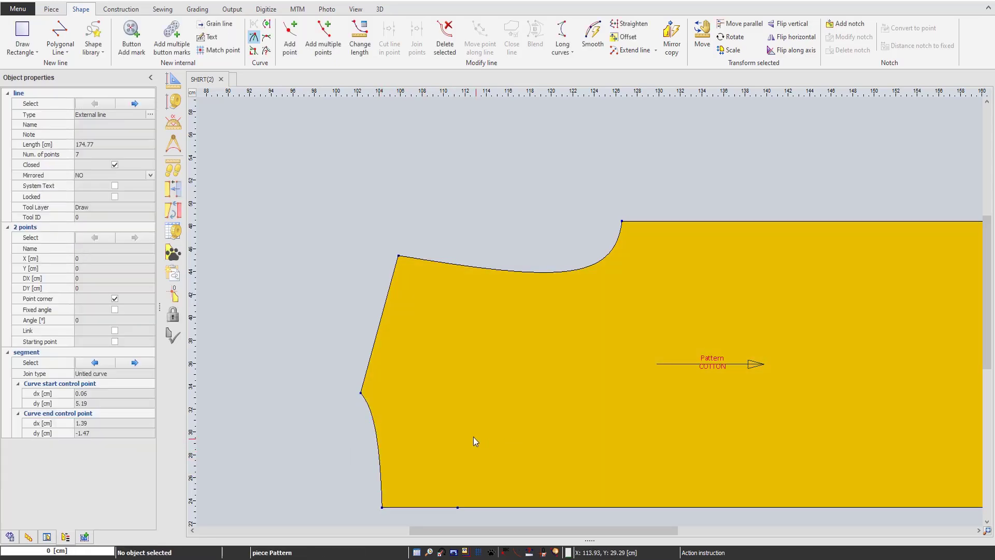
click(473, 438)
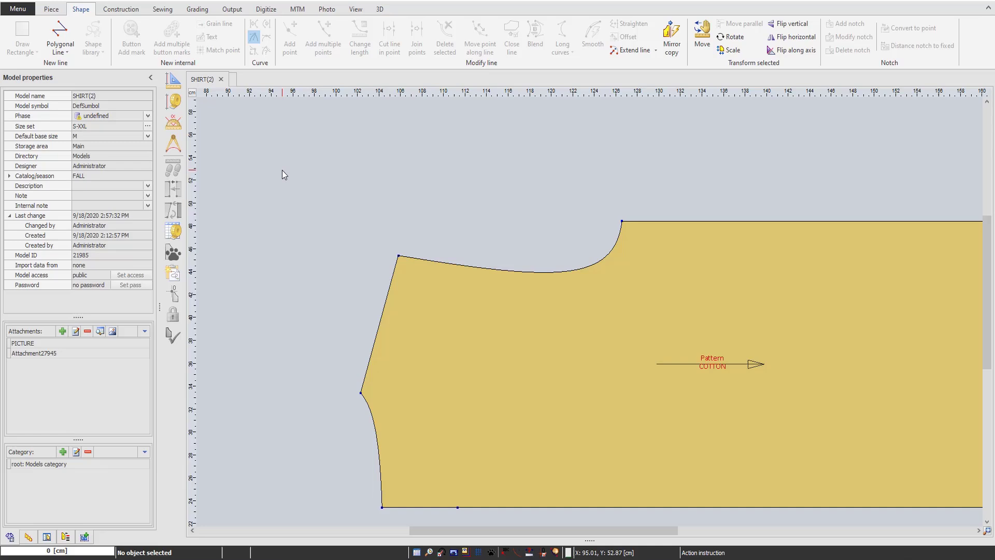
- Duplicate the pattern piece and place the copy and the original apart, side by side on the workspace
click(572, 334)
key(ctrl+c)
key(ctrl+v)
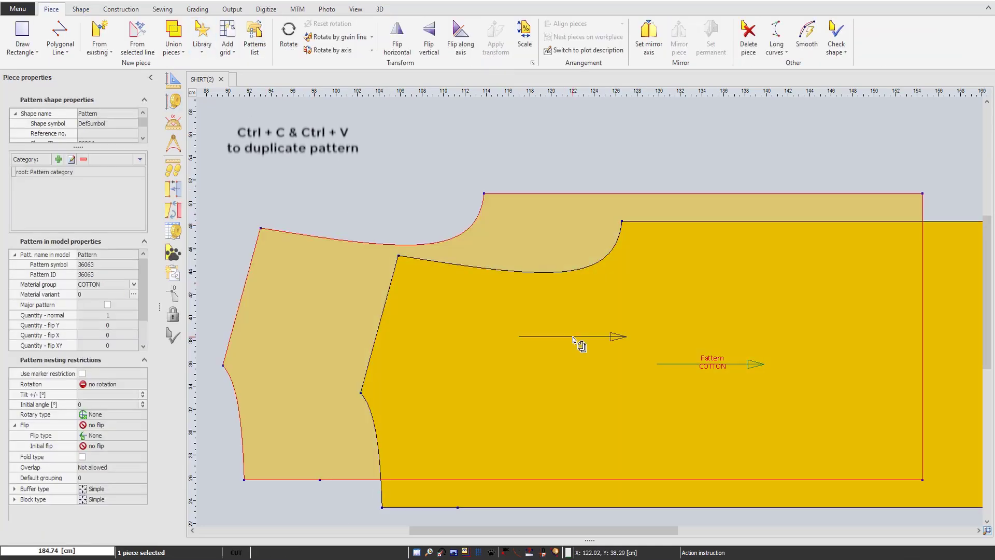
scroll(580, 332, down, 4)
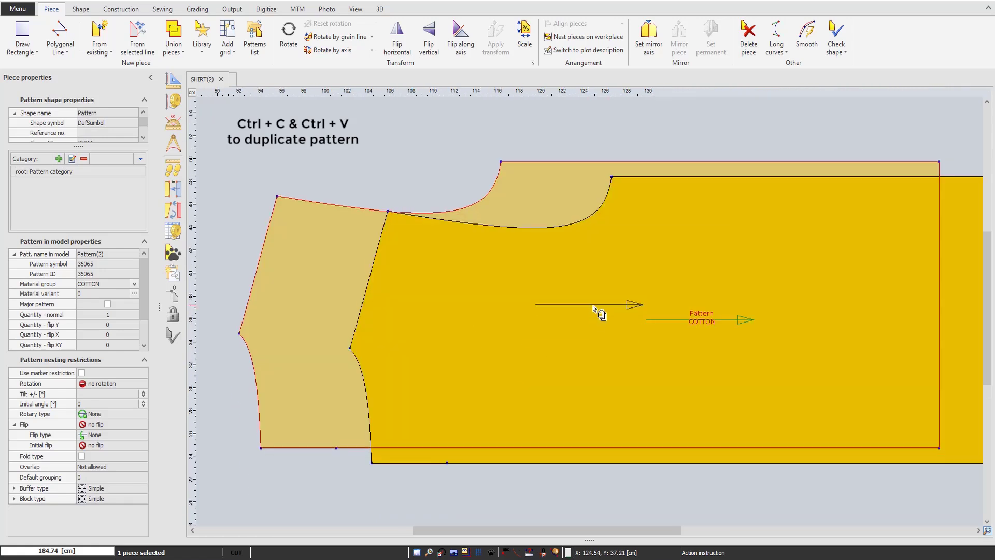
click(379, 313)
click(601, 316)
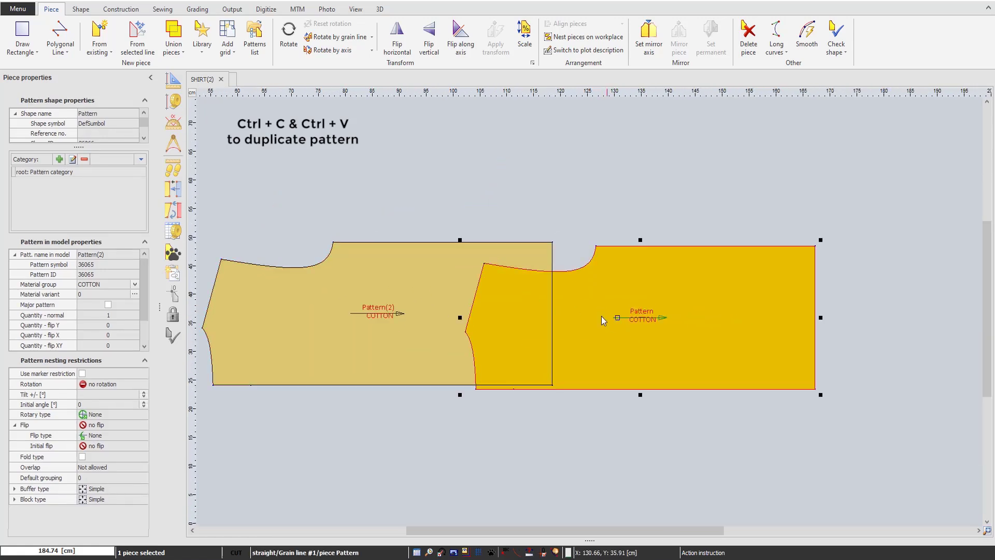
drag(601, 317, 755, 311)
drag(478, 331, 503, 330)
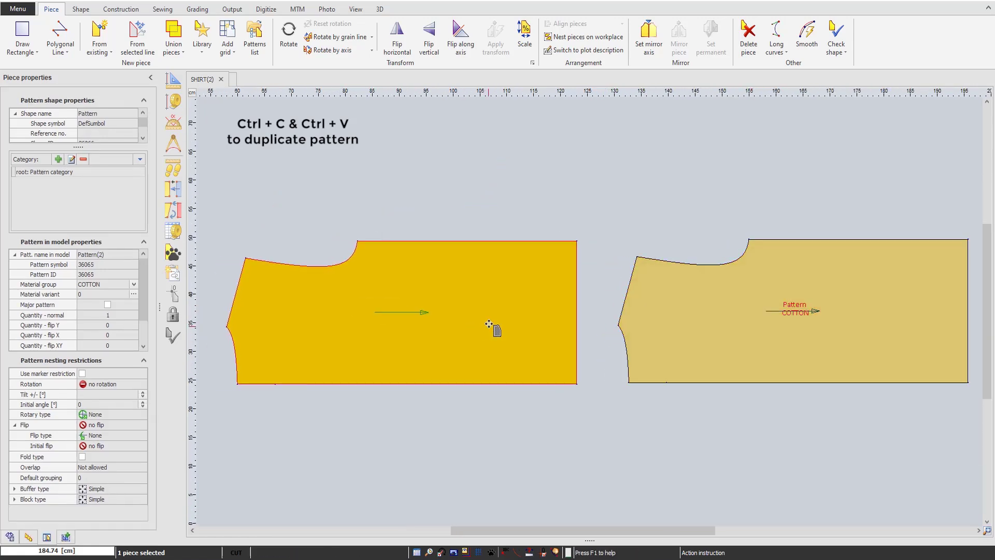
- Deepen the neckline of Pattern(2) by deleting its neckline corner point and bending the resulting slanted segment into a concave curve
double_click(237, 384)
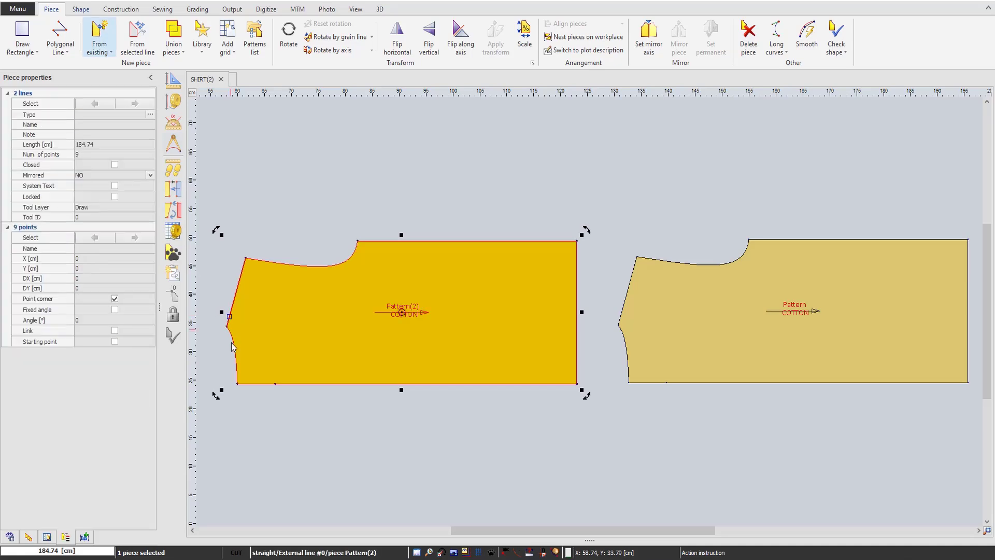
click(237, 384)
key(Delete)
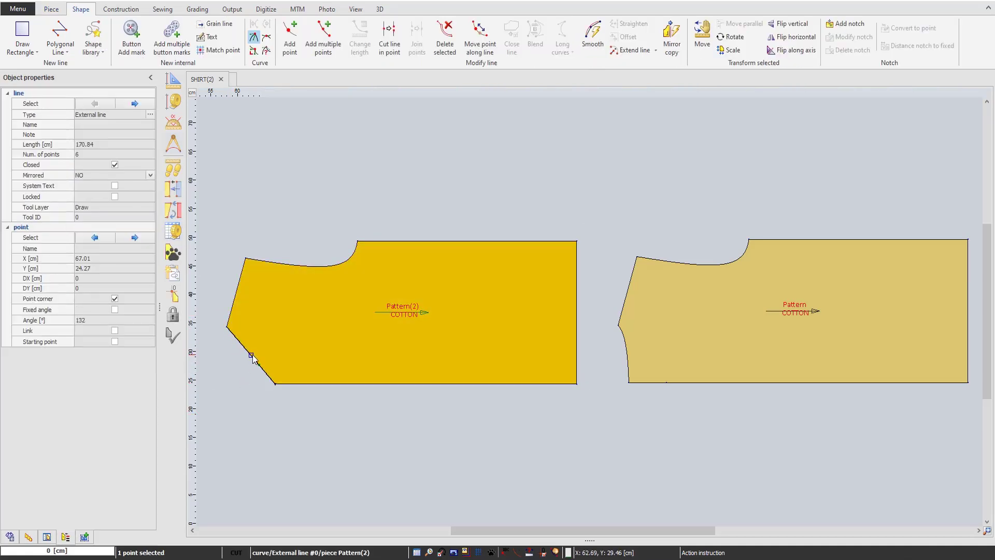
click(252, 357)
mouse_move(253, 361)
mouse_down()
mouse_move(268, 361)
mouse_move(259, 373)
mouse_up()
click(257, 381)
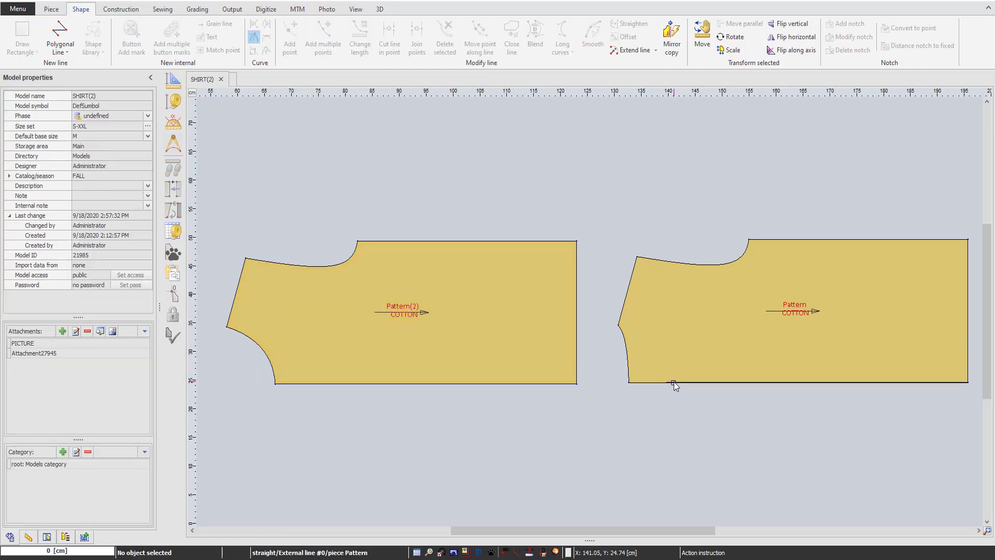
- Round the neckline of the original Pattern piece further by moving the curve's control point near the shoulder inward
scroll(667, 382, up, 2)
click(507, 250)
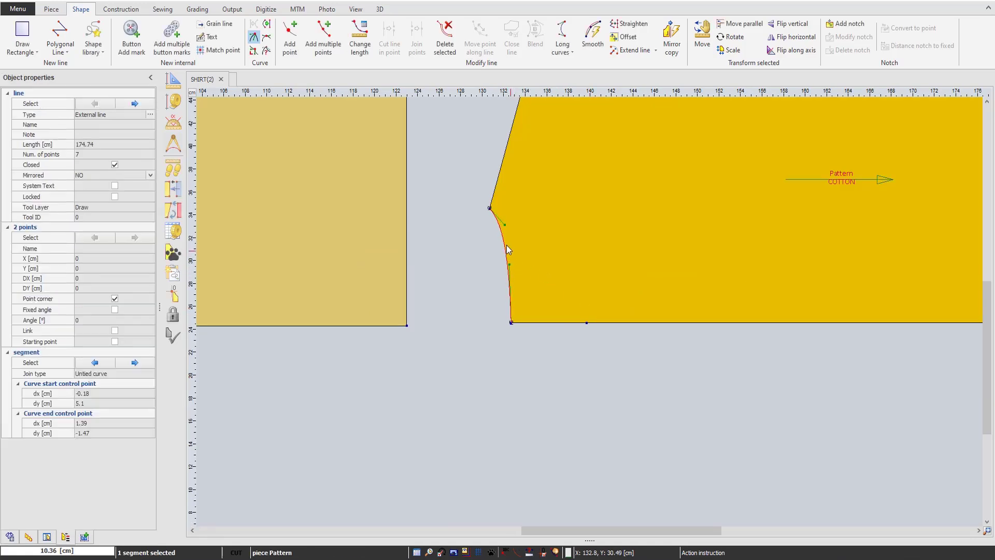
drag(505, 224, 515, 222)
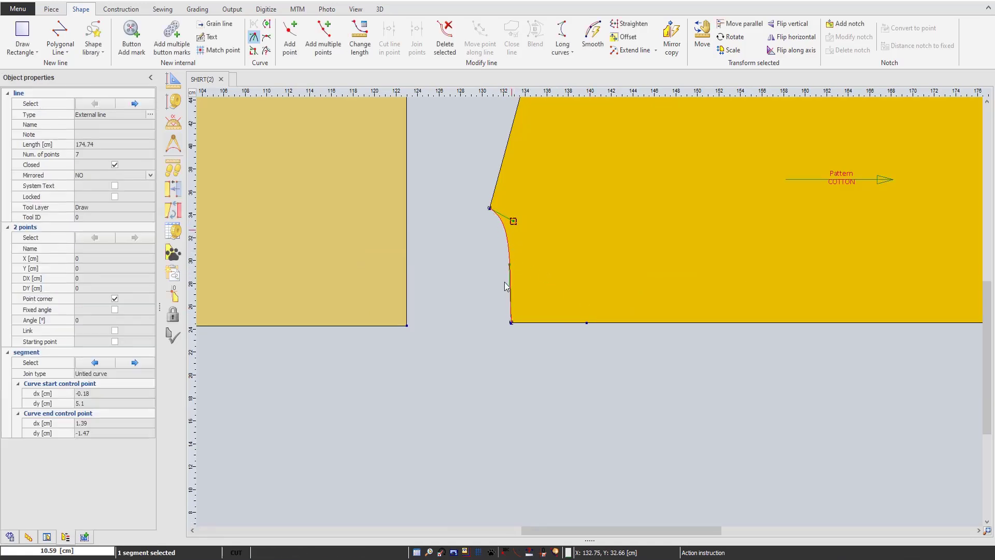
scroll(553, 315, down, 2)
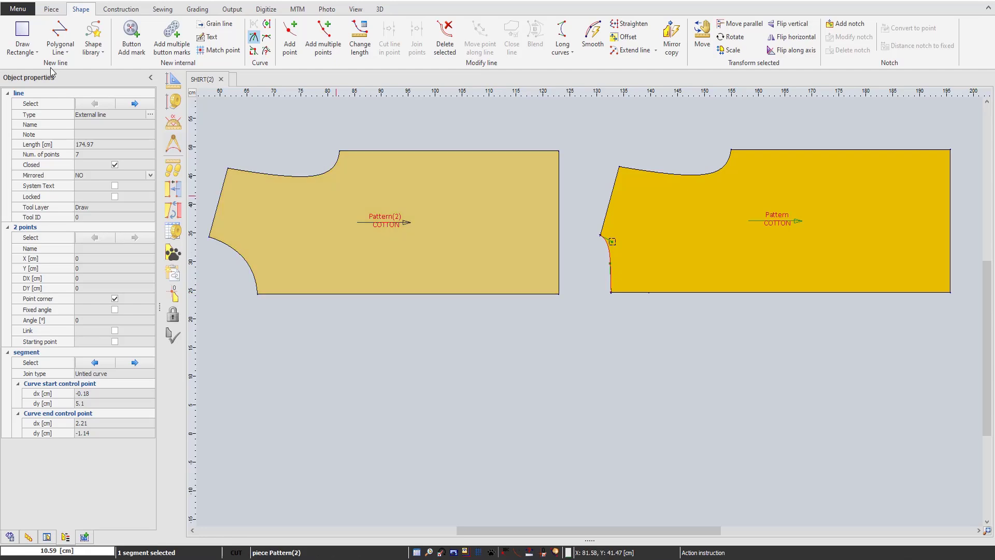
- Draw a 21.5 by 20 cm rectangle below Pattern(2) as a new piece named SLEEVE in COTTON with a grain line
click(51, 9)
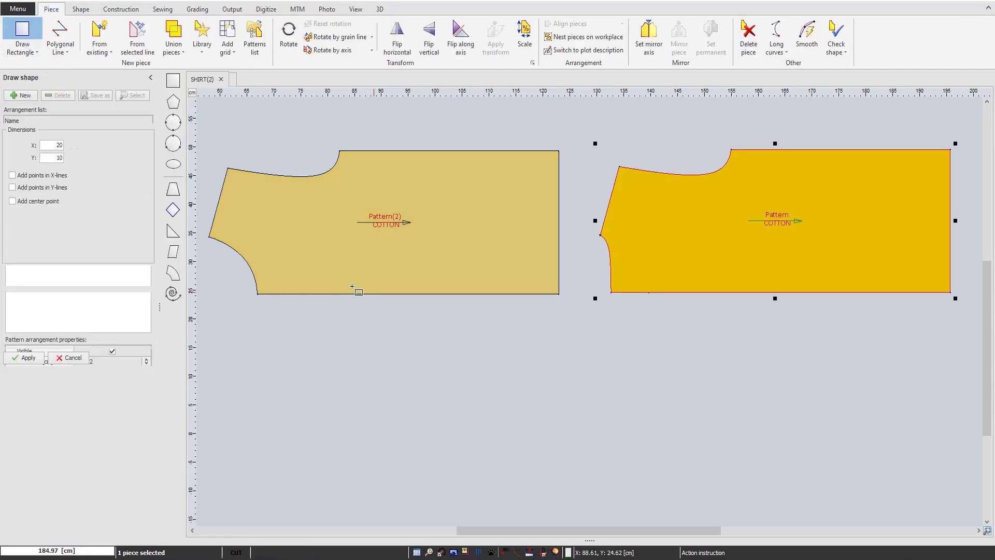
drag(352, 334, 512, 428)
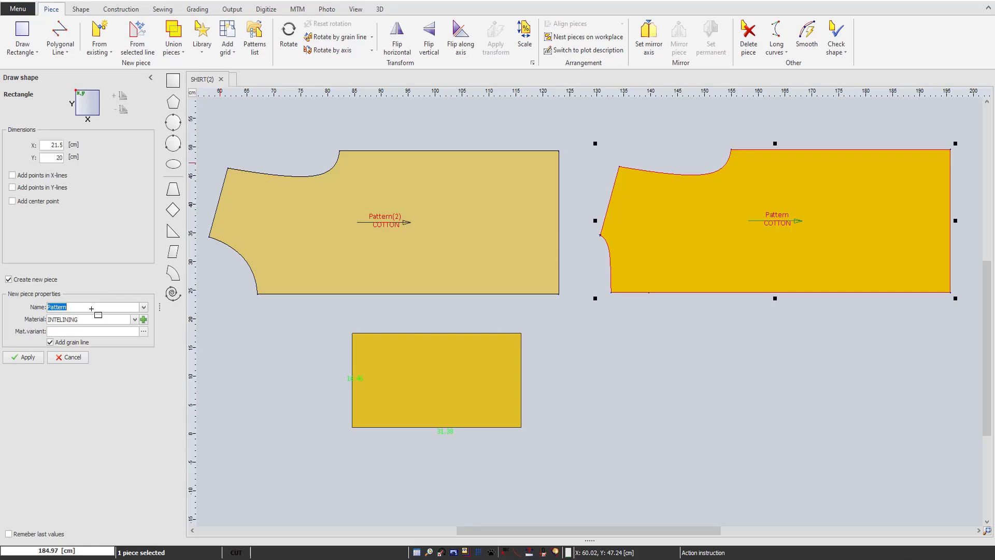
text(SLEEVE)
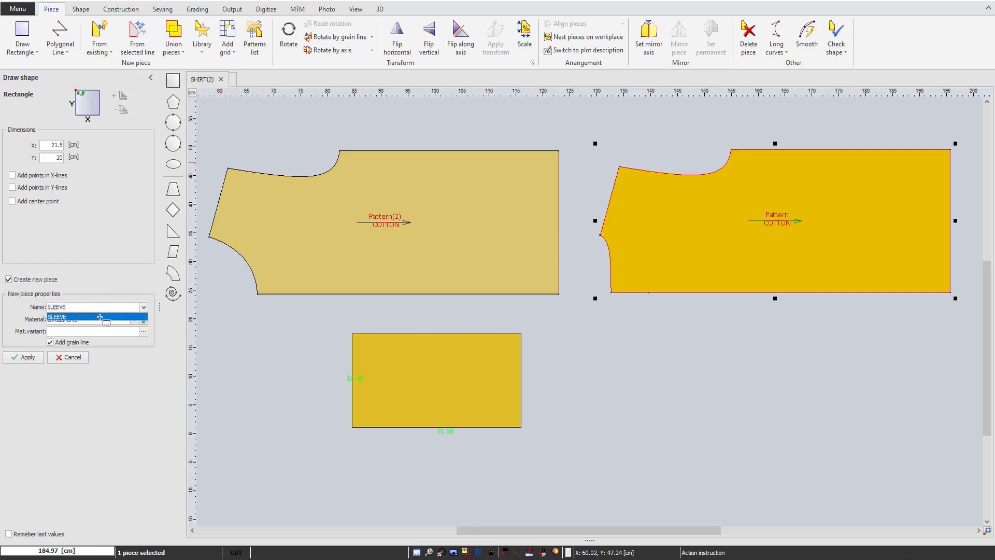
click(99, 317)
click(134, 319)
click(78, 344)
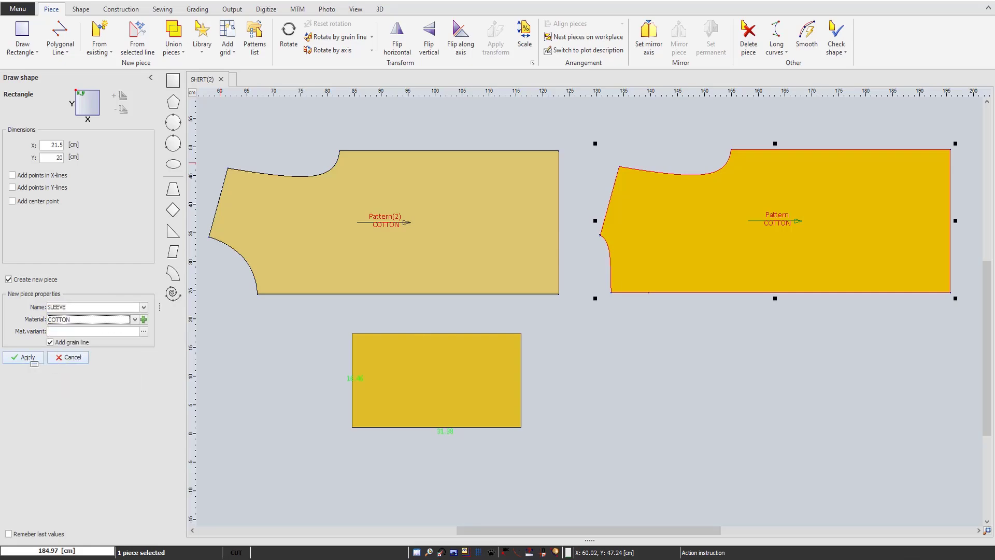
click(27, 357)
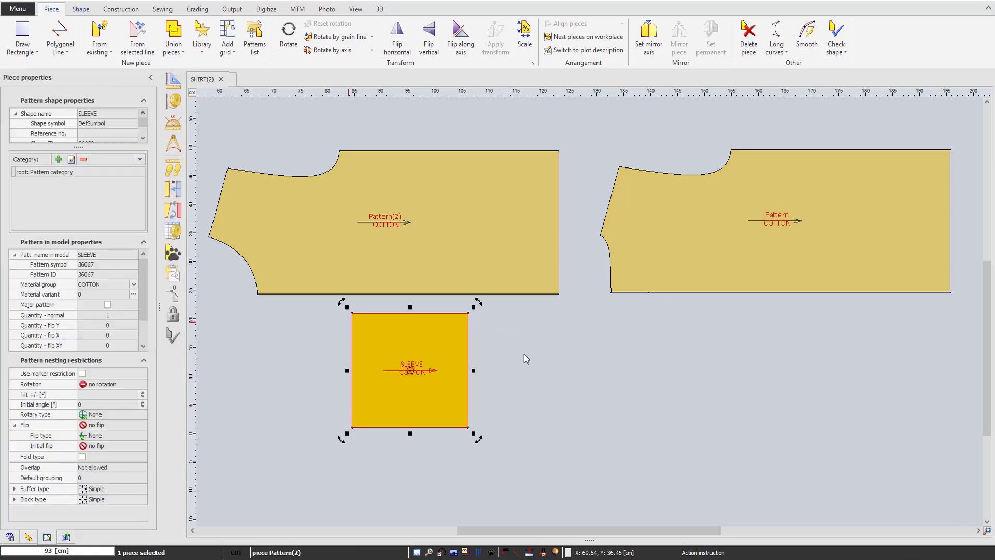
- Add one point on the SLEEVE's upper edge and one near the top of its right edge, and delete both upper corners
double_click(429, 313)
click(436, 313)
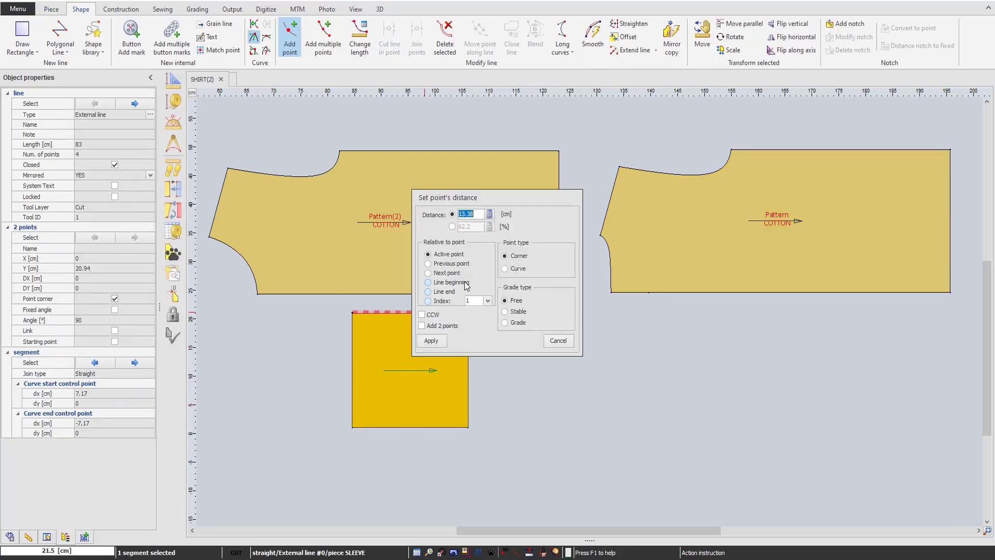
click(442, 342)
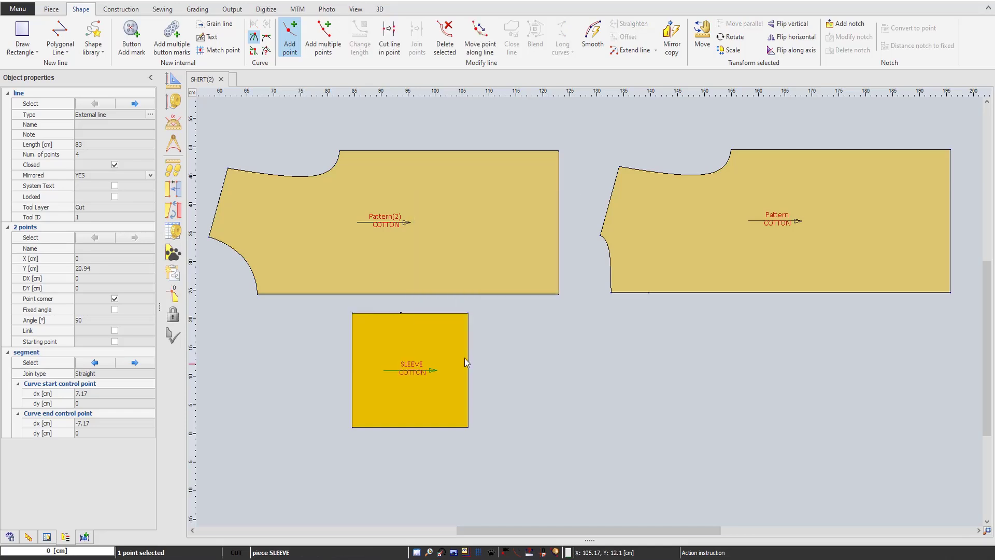
click(468, 339)
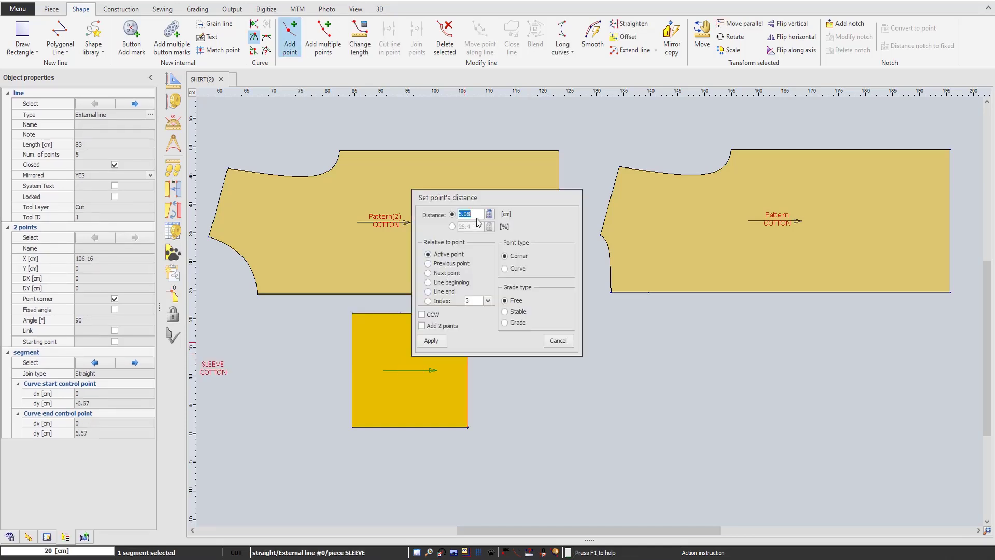
click(448, 273)
click(431, 341)
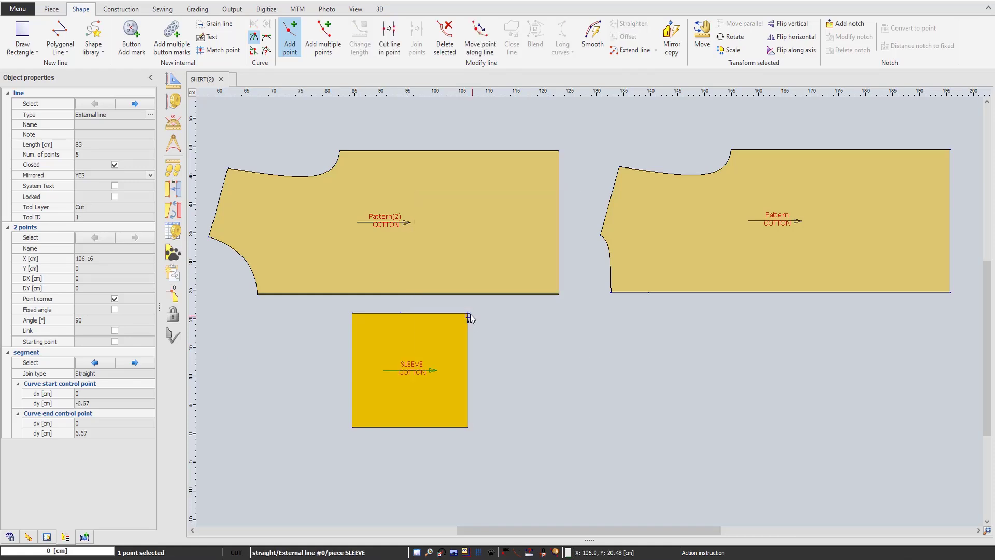
click(352, 313)
key(Delete)
- Shape the SLEEVE's slanted edge into an S-shaped cap about 22.7 cm long, with a fixed 90° angle at its lower point
click(380, 362)
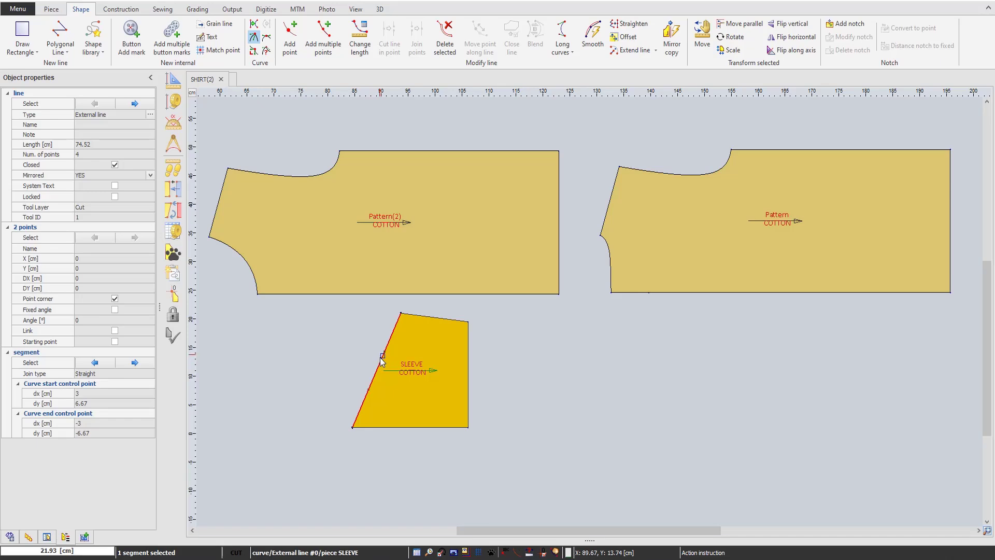
click(352, 427)
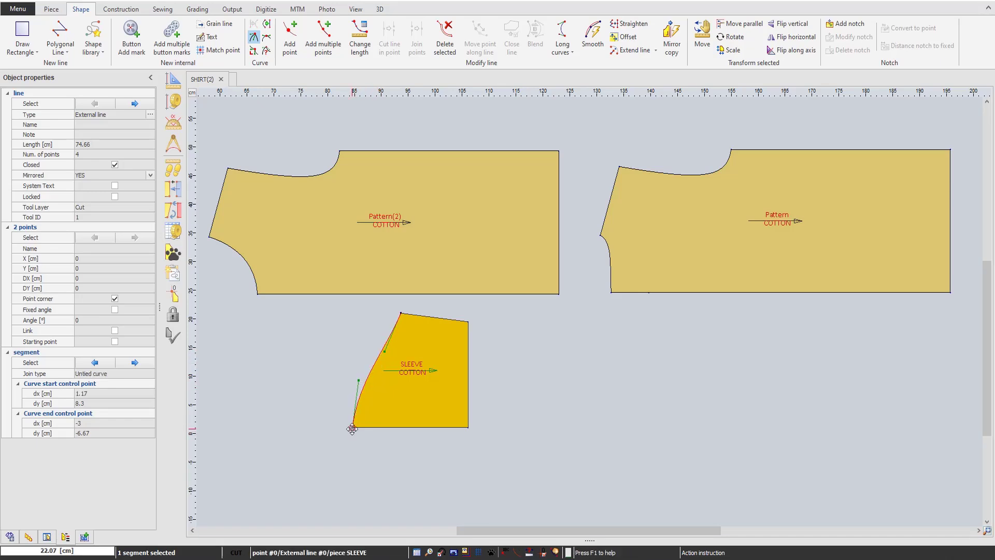
right_click(353, 428)
click(398, 504)
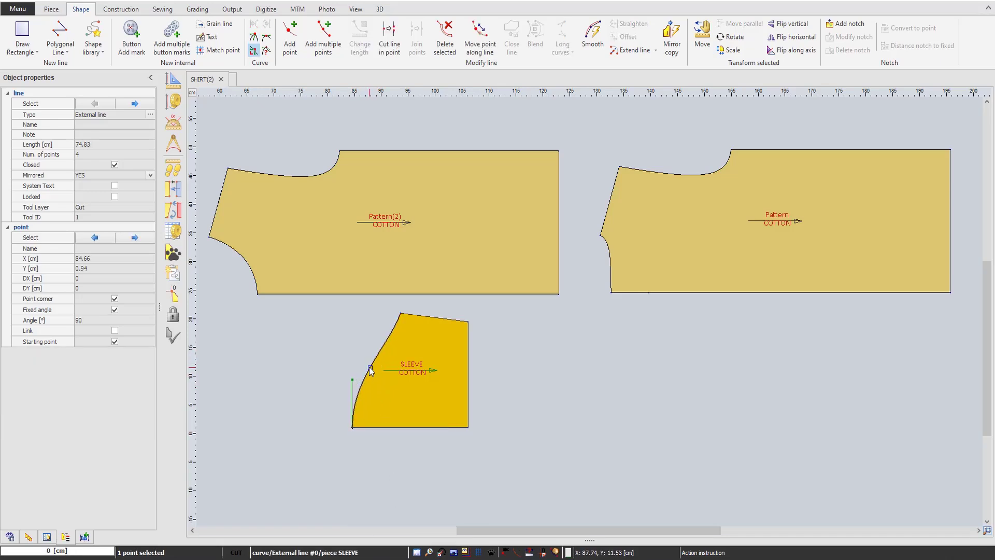
click(384, 353)
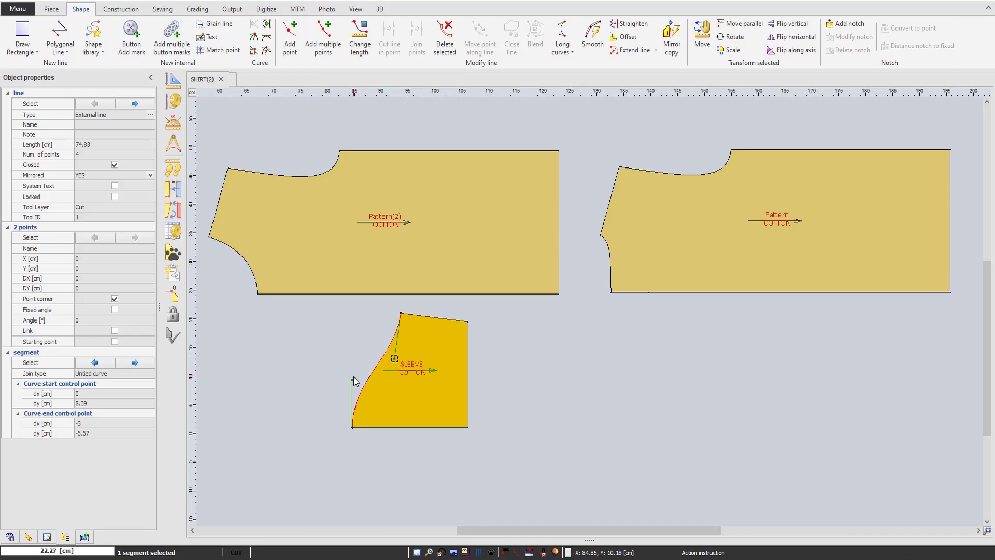
drag(352, 380, 399, 363)
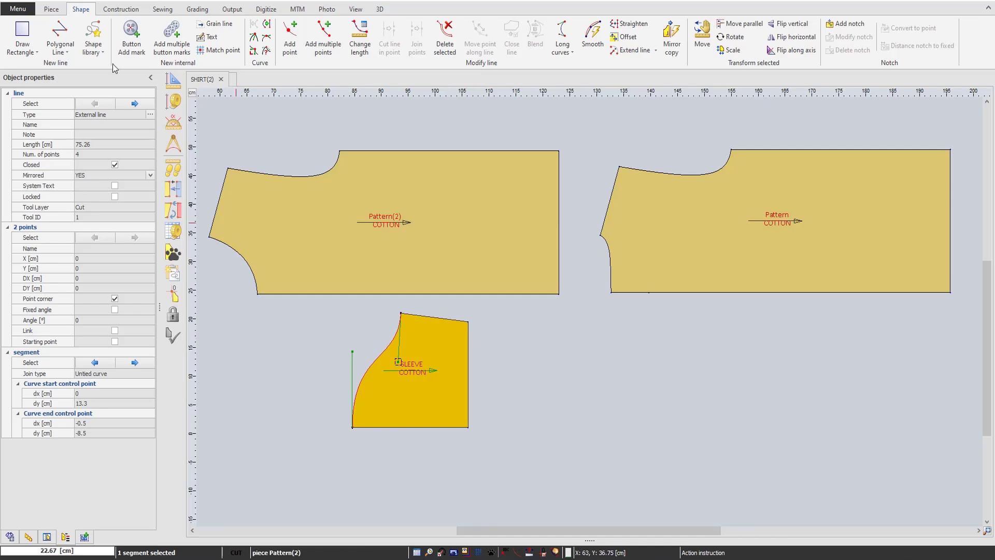
- Start walking the SLEEVE from its lower cap point at Pattern(2)'s outer shoulder point, with the rolling direction reversed
click(60, 11)
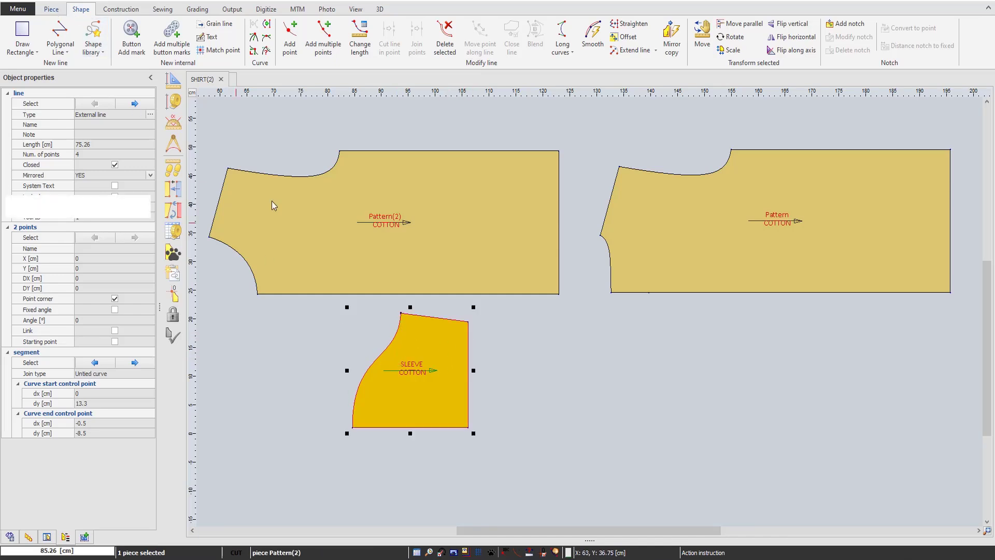
click(423, 338)
click(479, 407)
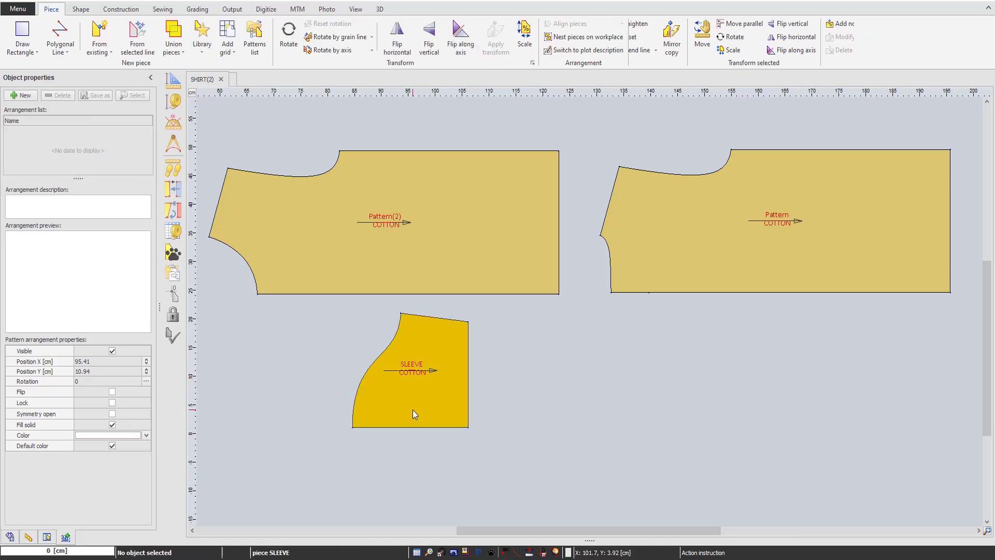
click(386, 405)
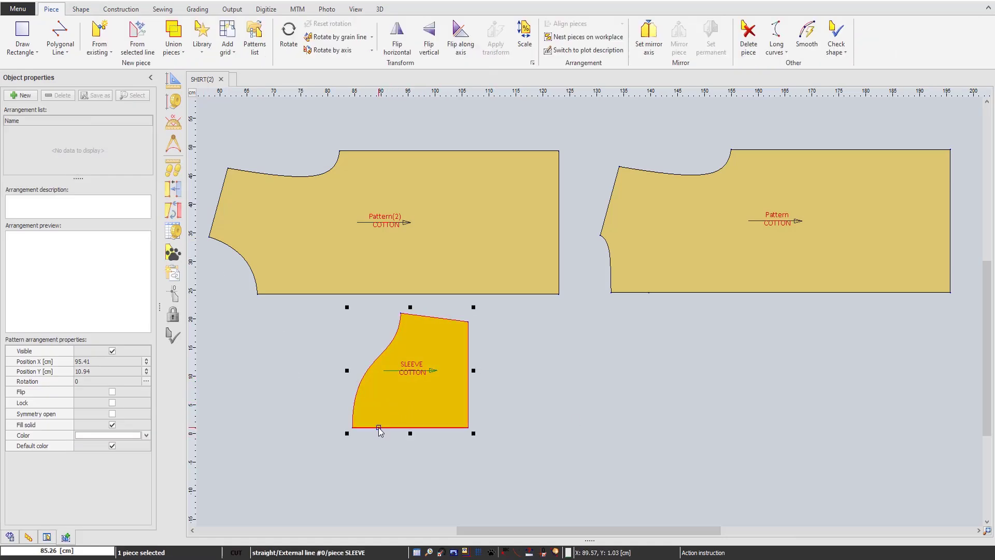
click(363, 451)
click(386, 418)
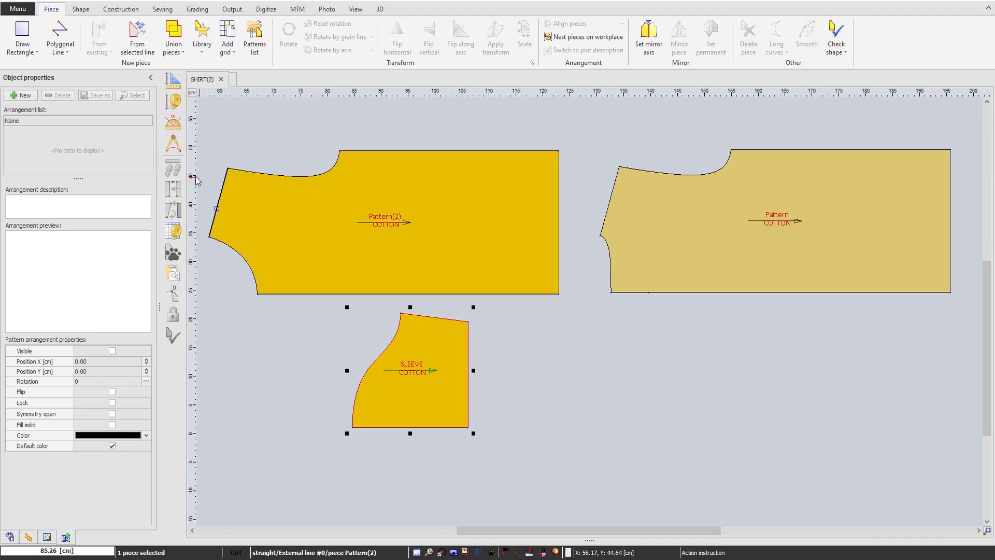
click(352, 428)
click(228, 169)
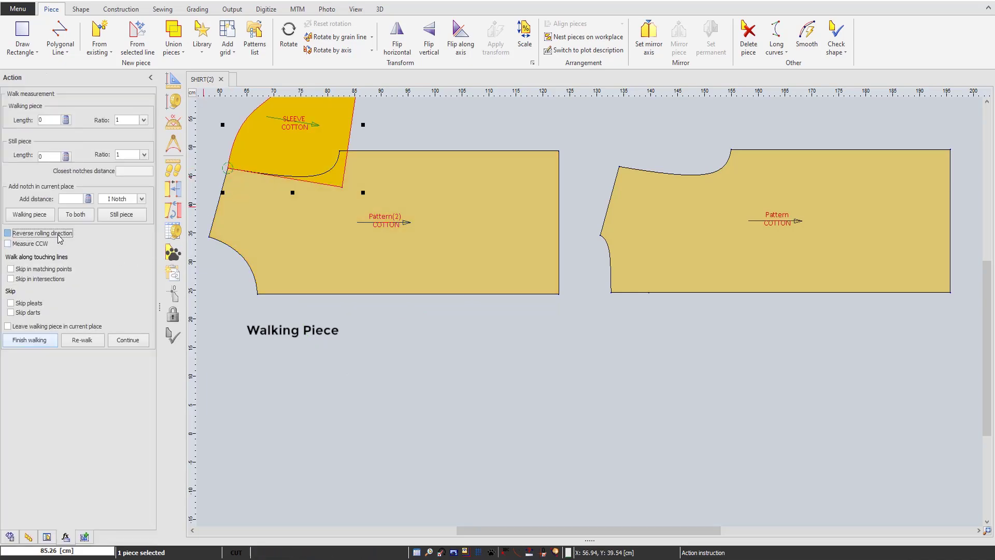
click(59, 236)
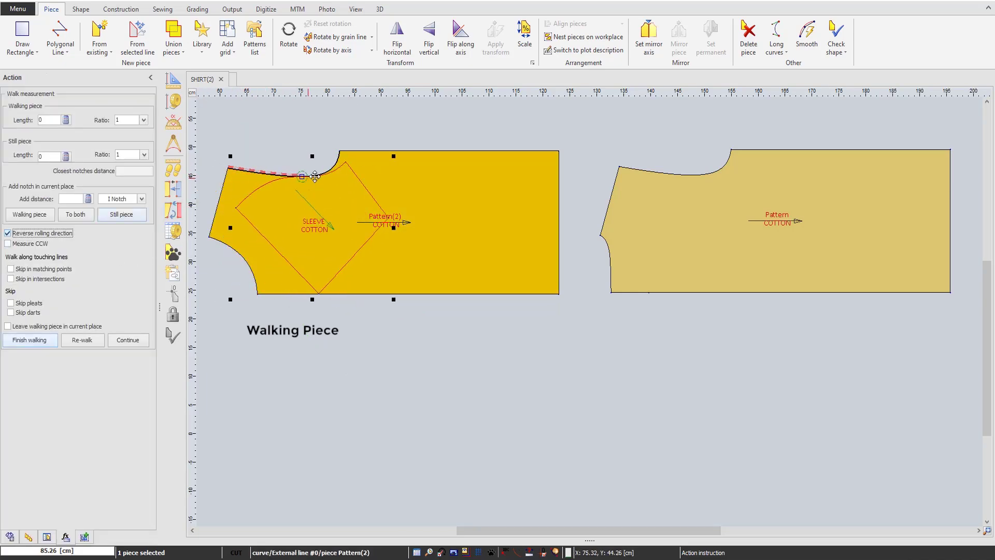
- Walk the SLEEVE cap to Pattern(2)'s underarm corner, moving the cap's end point to match the armhole, and finish walking
scroll(322, 166, down, 2)
scroll(590, 311, up, 6)
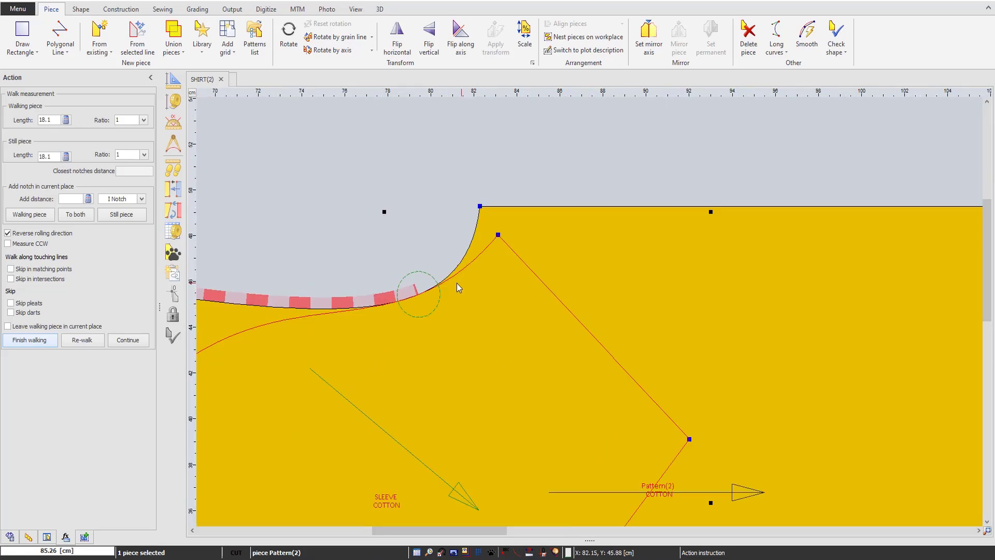
scroll(589, 312, down, 3)
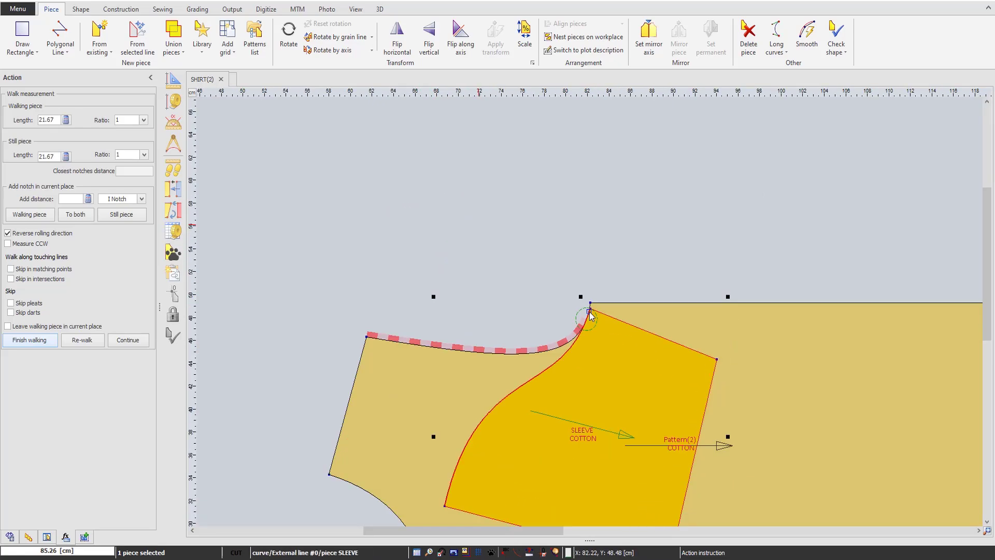
scroll(589, 312, up, 6)
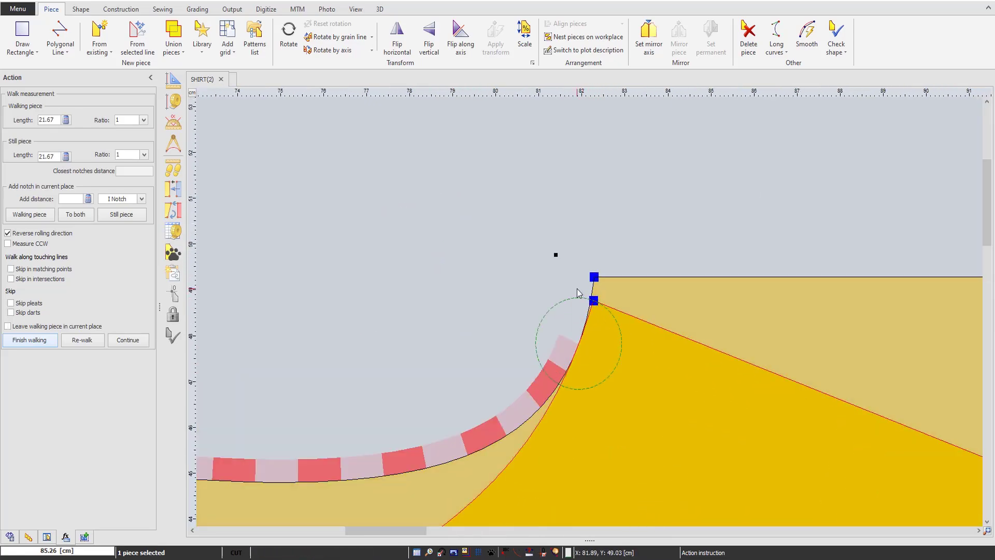
click(593, 300)
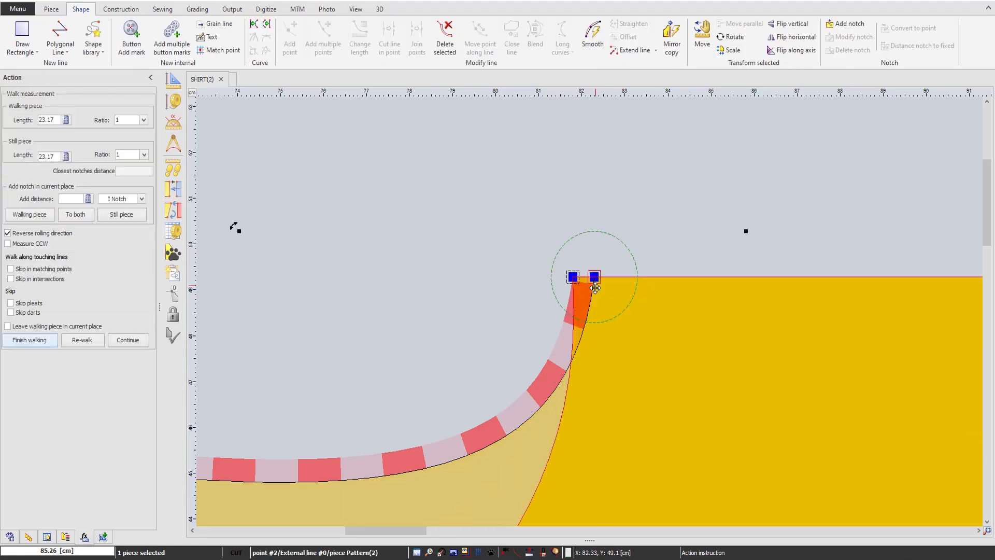
click(591, 301)
drag(591, 301, 478, 313)
click(24, 340)
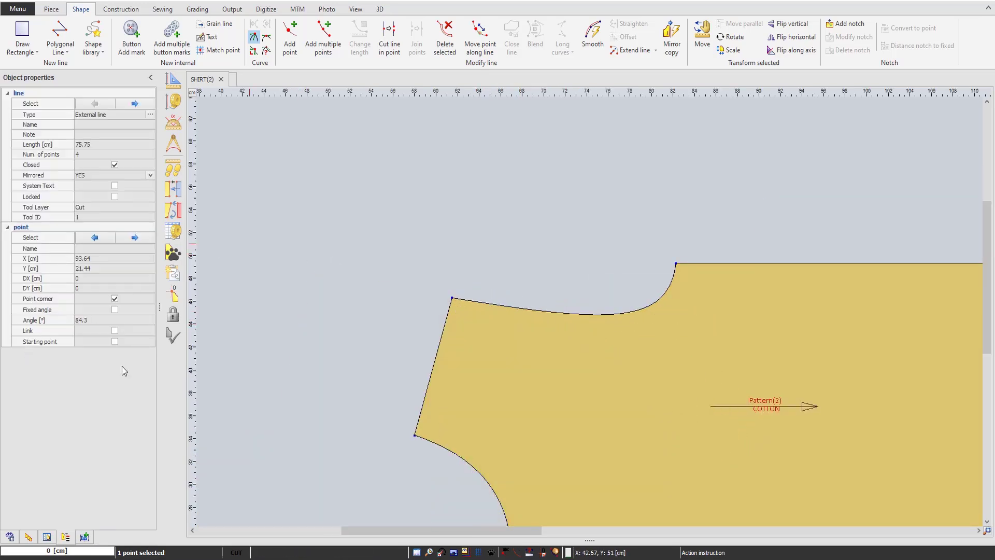
- Move the SLEEVE to the left of Pattern(2) and mirror it across its lower edge as a mirrored piece
click(901, 349)
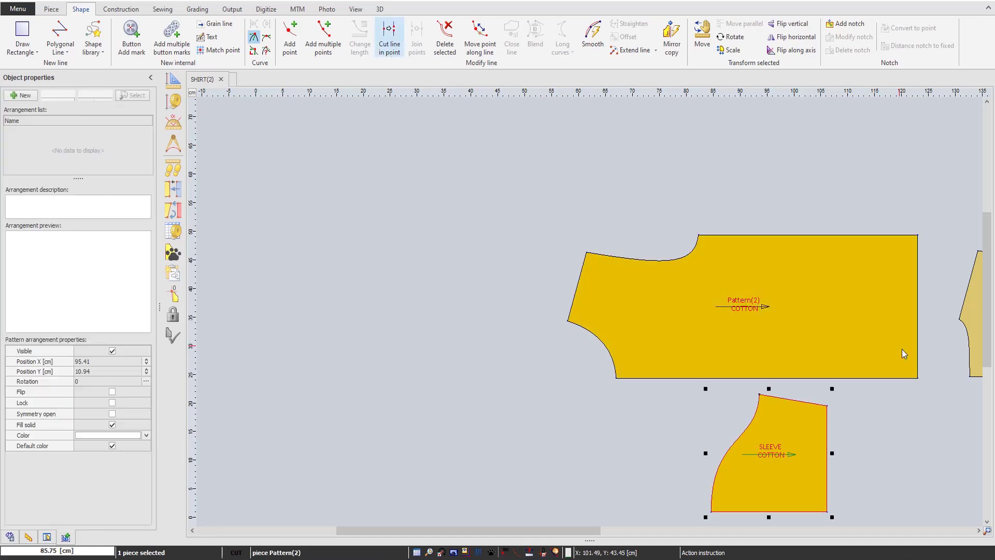
click(804, 452)
drag(804, 452, 497, 323)
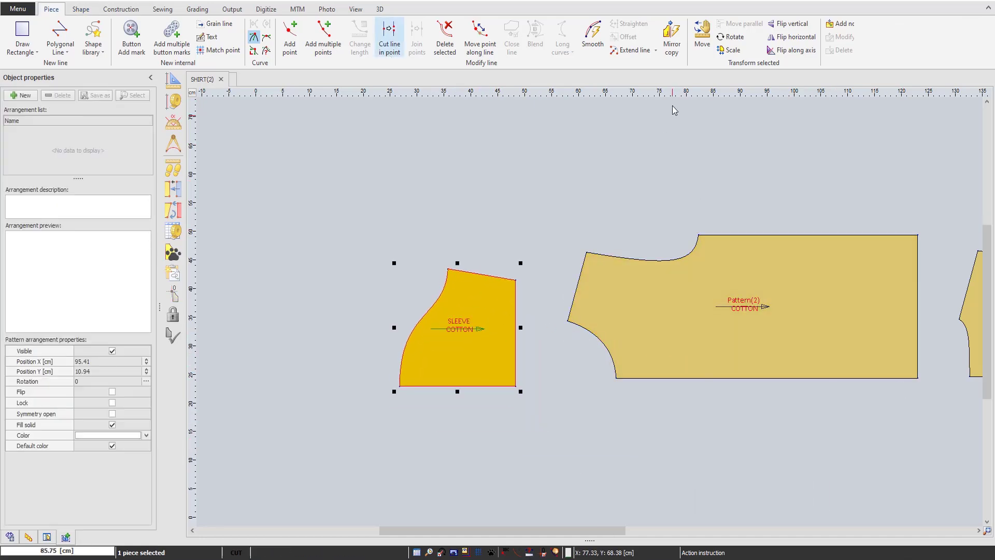
click(649, 37)
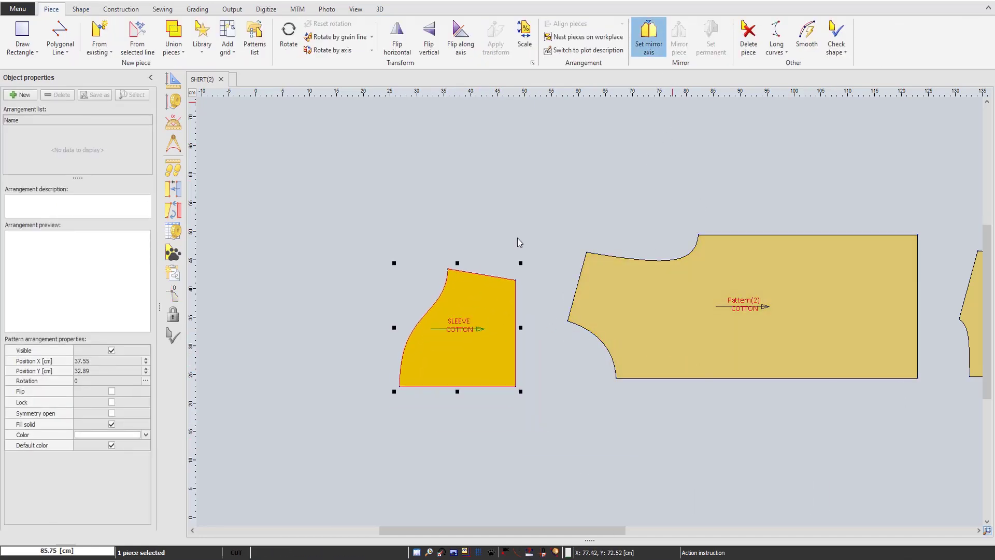
click(479, 386)
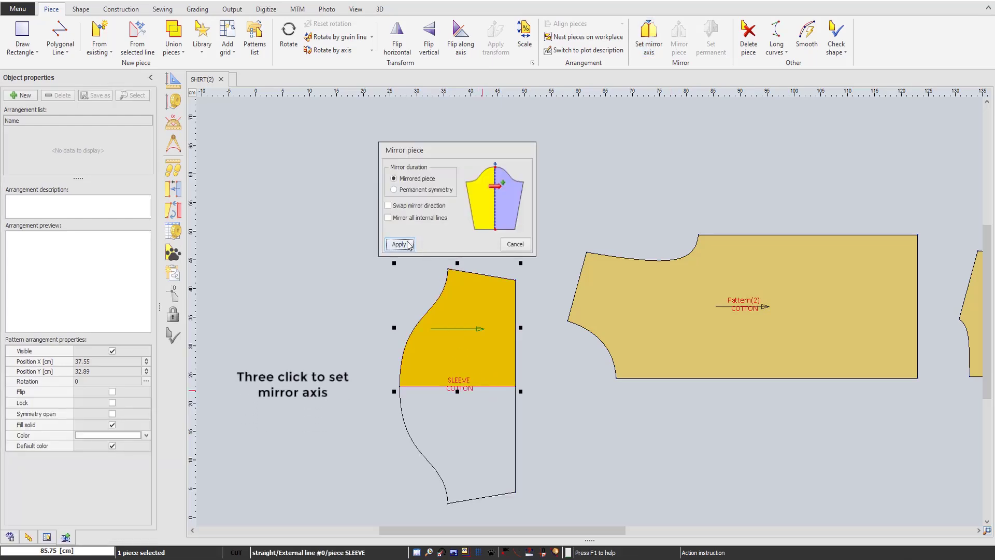
click(399, 244)
- Mirror Pattern(2) across its long lower edge to show the full body piece
click(685, 381)
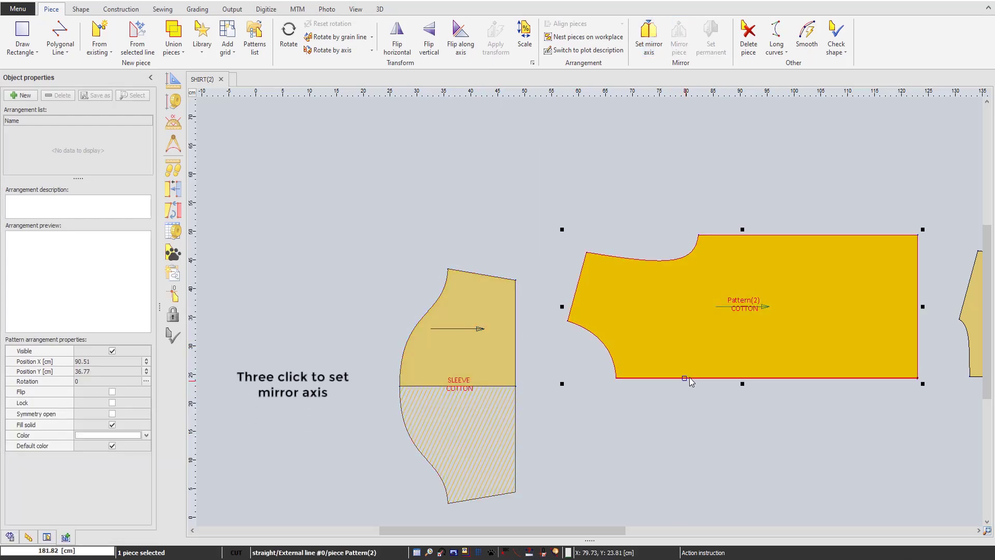
click(738, 271)
click(655, 44)
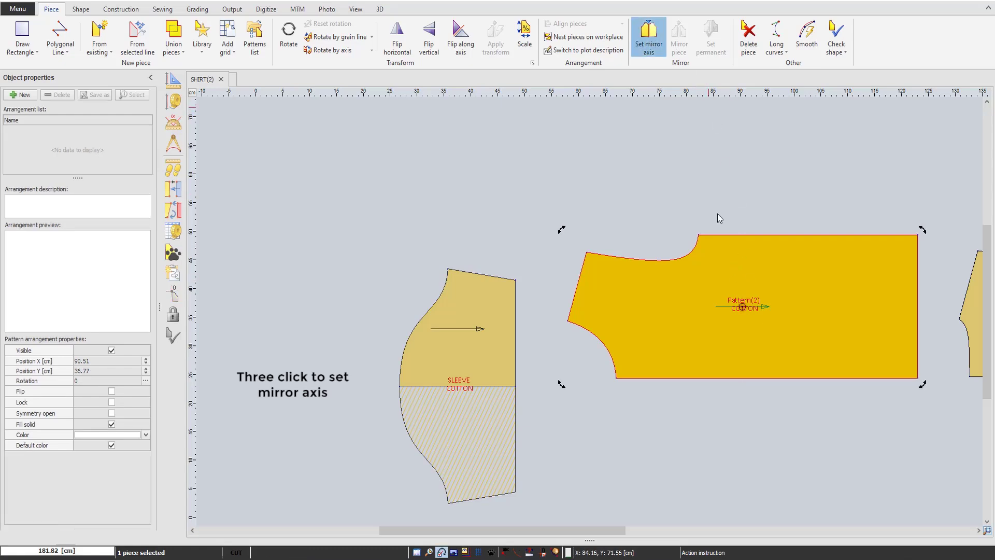
click(743, 378)
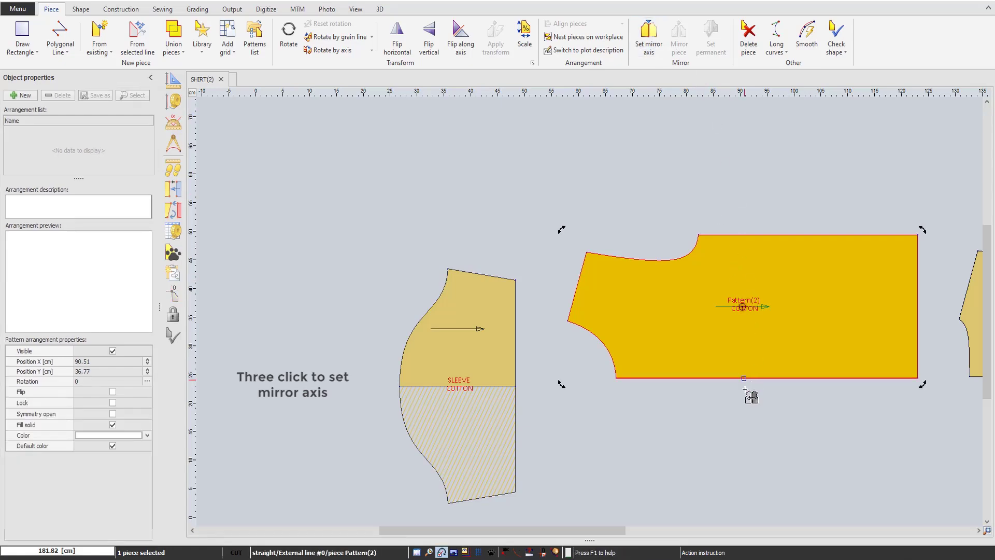
click(687, 207)
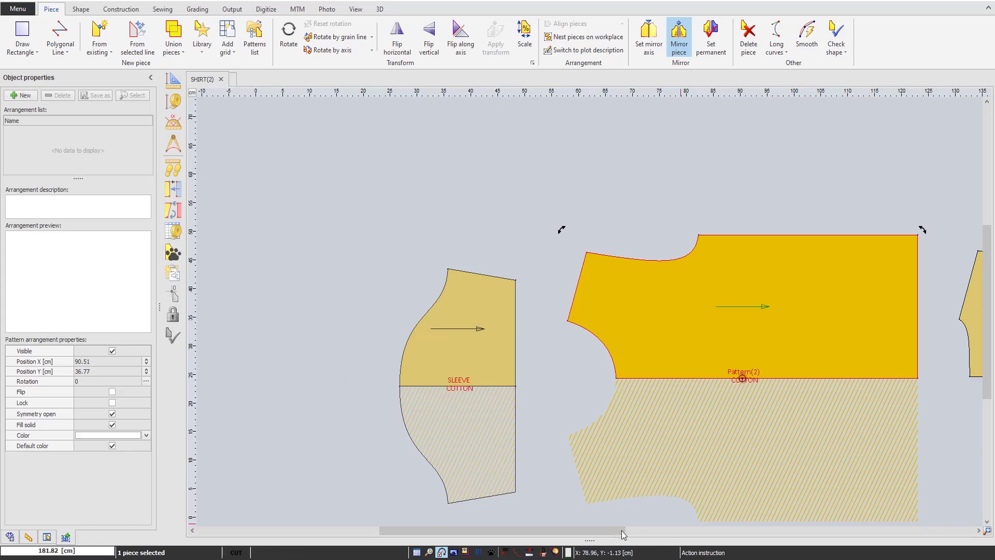
- Mirror the piece named Pattern across its long lower edge as a mirrored piece
scroll(797, 334, right, 5)
click(839, 319)
click(648, 39)
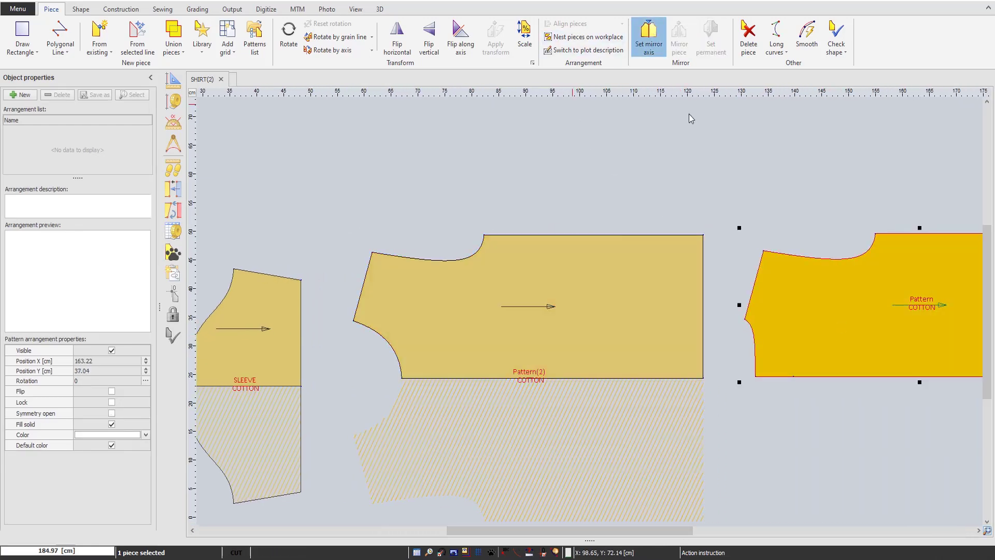
click(750, 378)
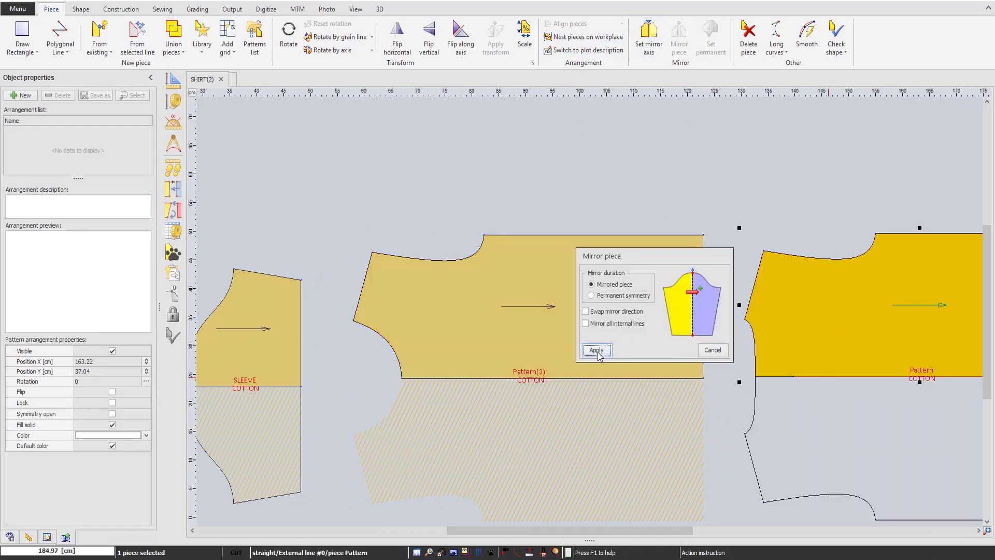
click(596, 350)
key(Escape)
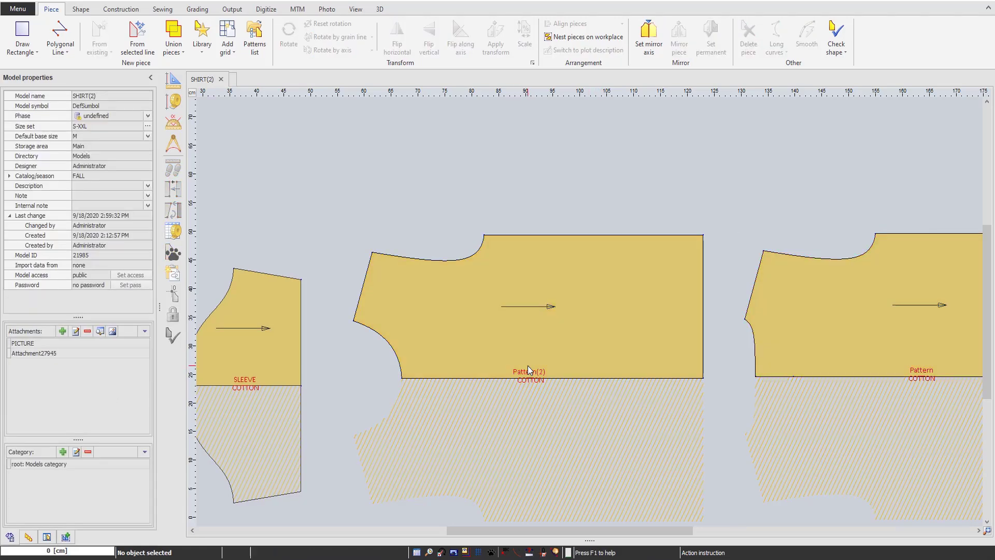
click(987, 530)
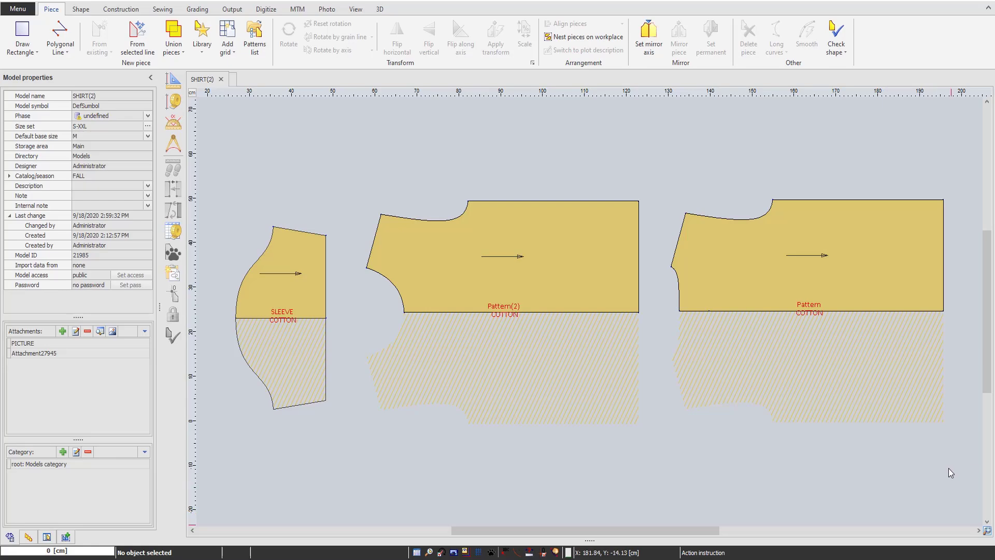
- Turn on the seam for Pattern and give its hem edge a 2 cm allowance
click(944, 250)
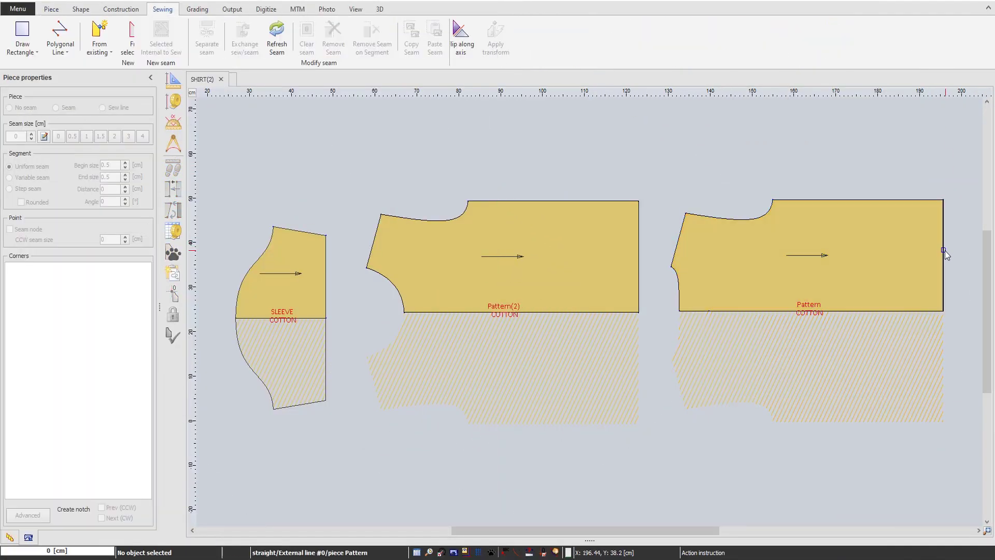
click(944, 250)
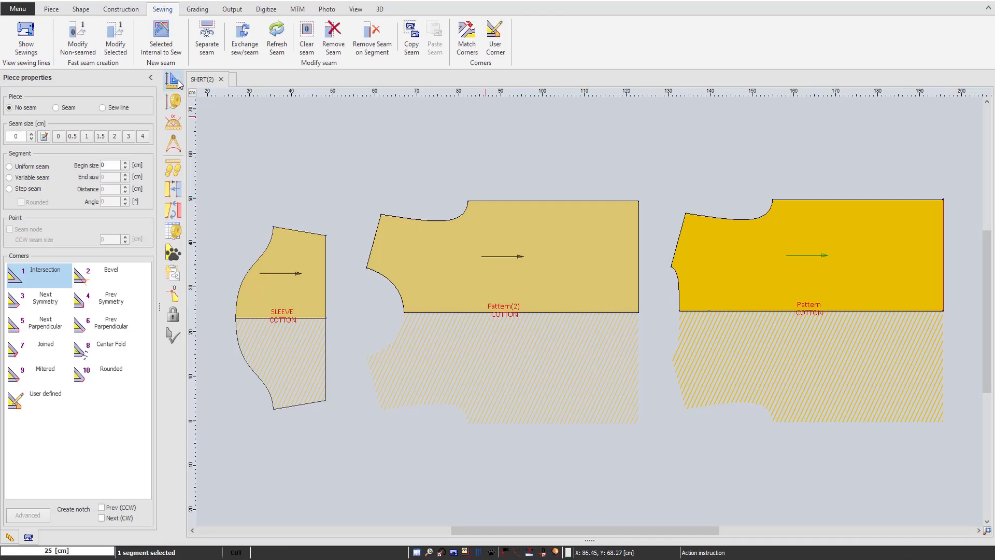
click(173, 98)
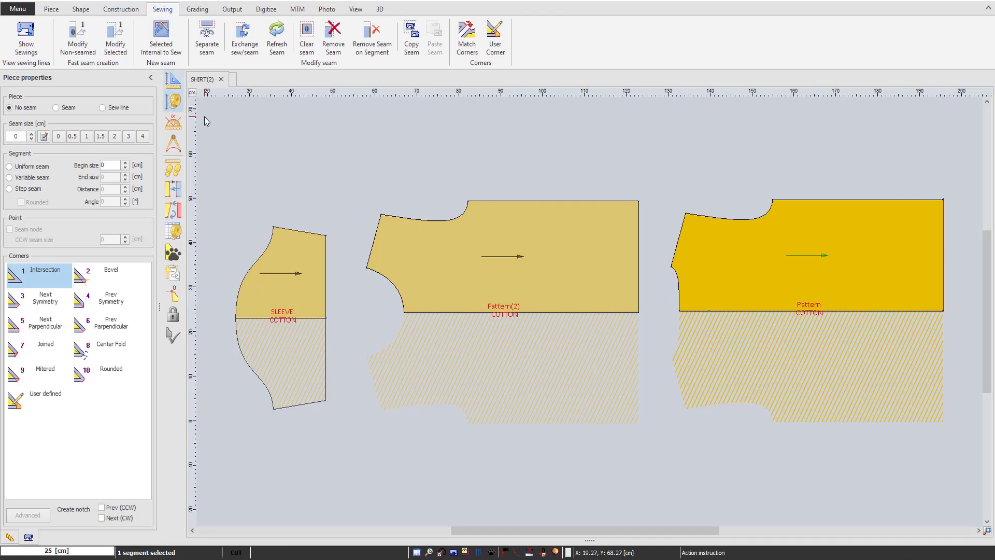
click(56, 107)
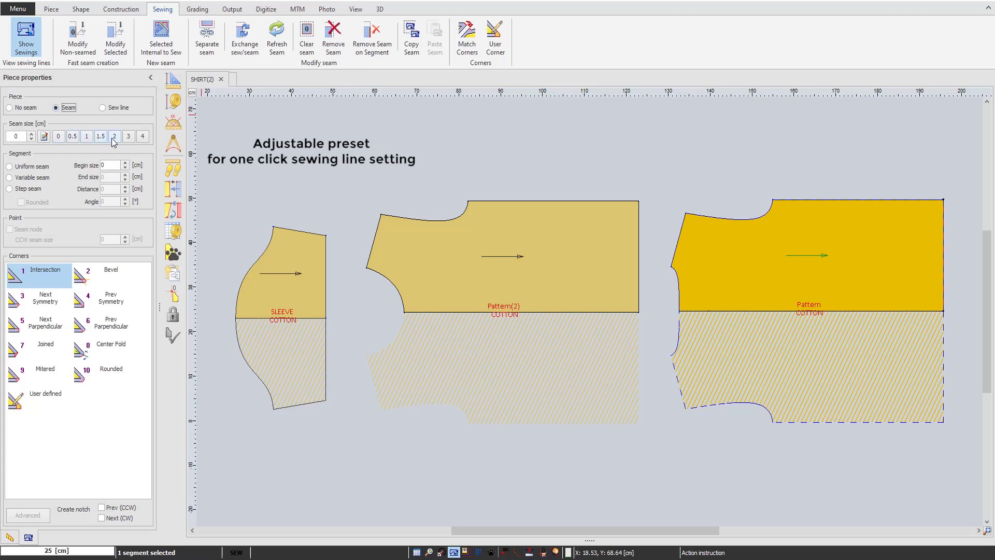
click(113, 139)
- Give Pattern(2)'s hem edge a 2 cm seam allowance
click(585, 280)
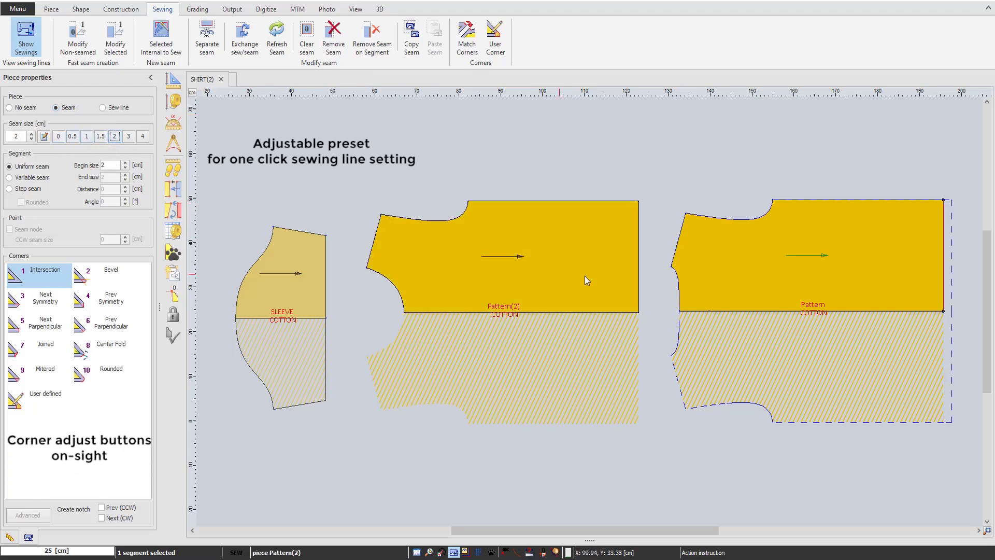
click(706, 200)
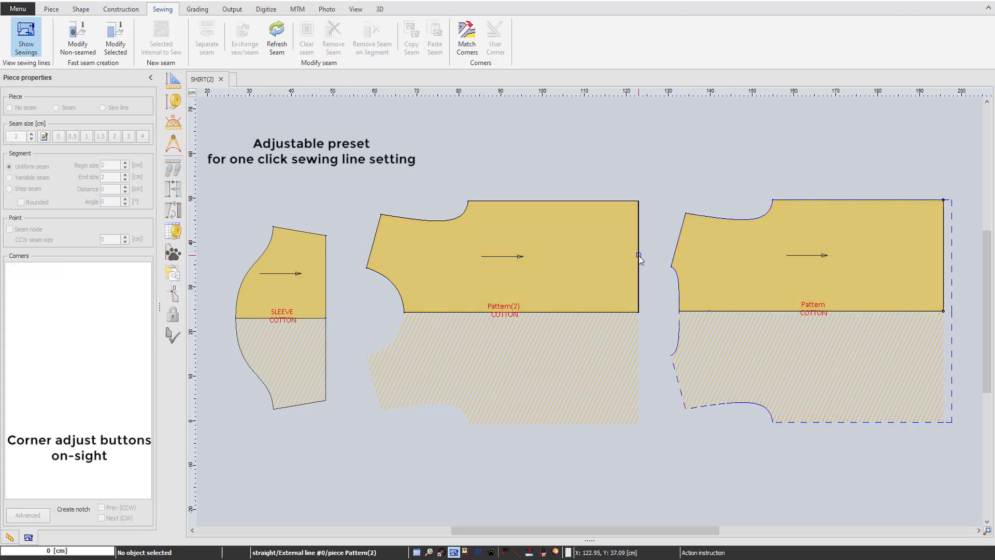
click(639, 256)
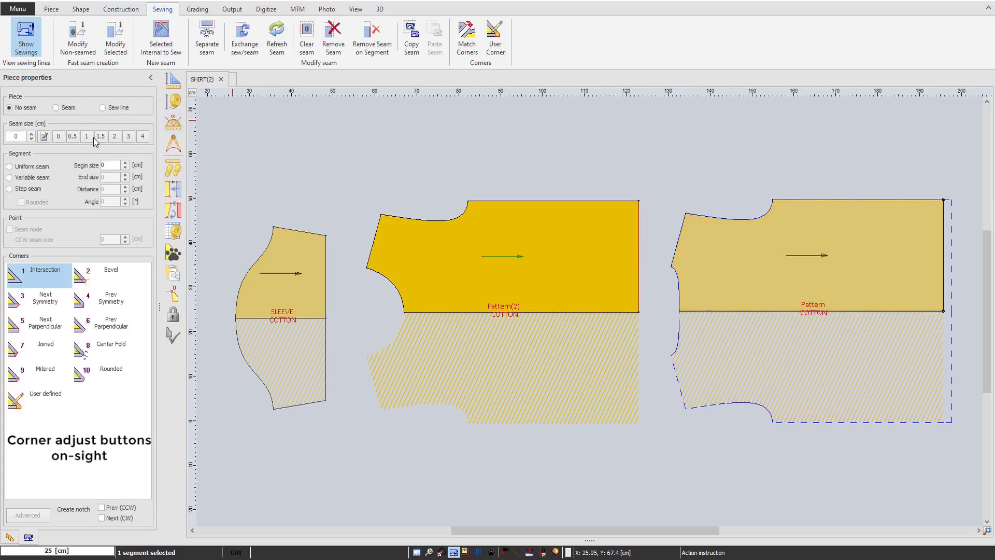
click(115, 138)
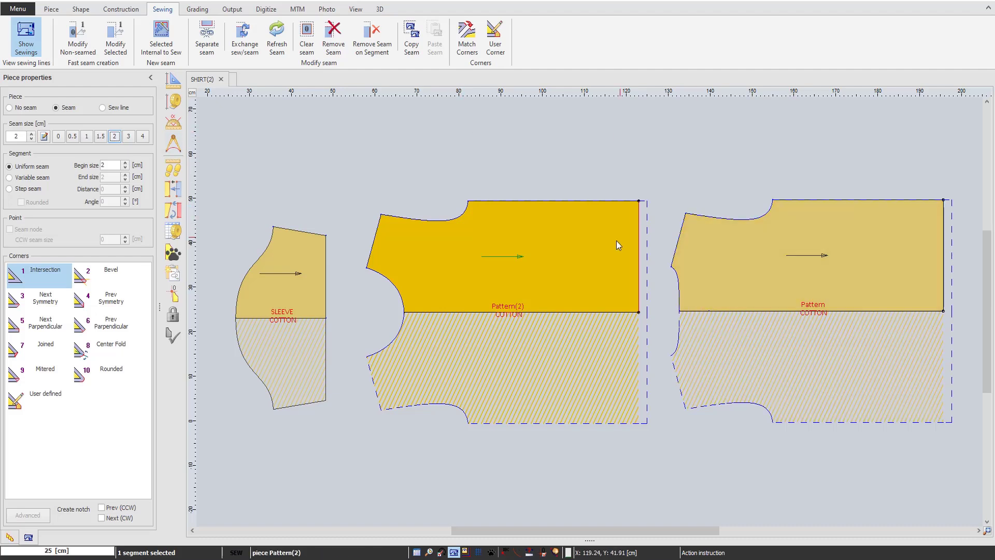
- Apply a 1 cm seam allowance around all three pieces at once
click(304, 282)
key(ctrl+a)
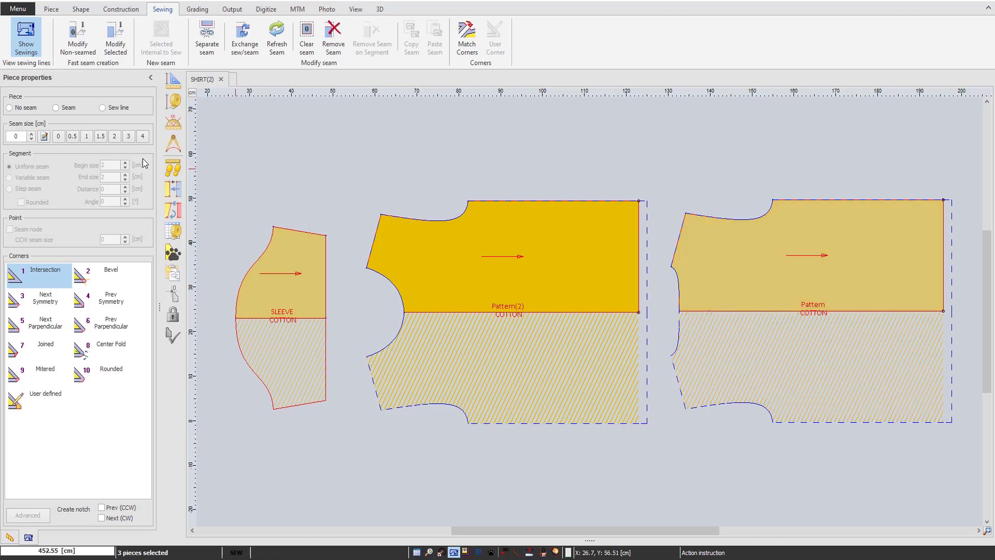
click(87, 138)
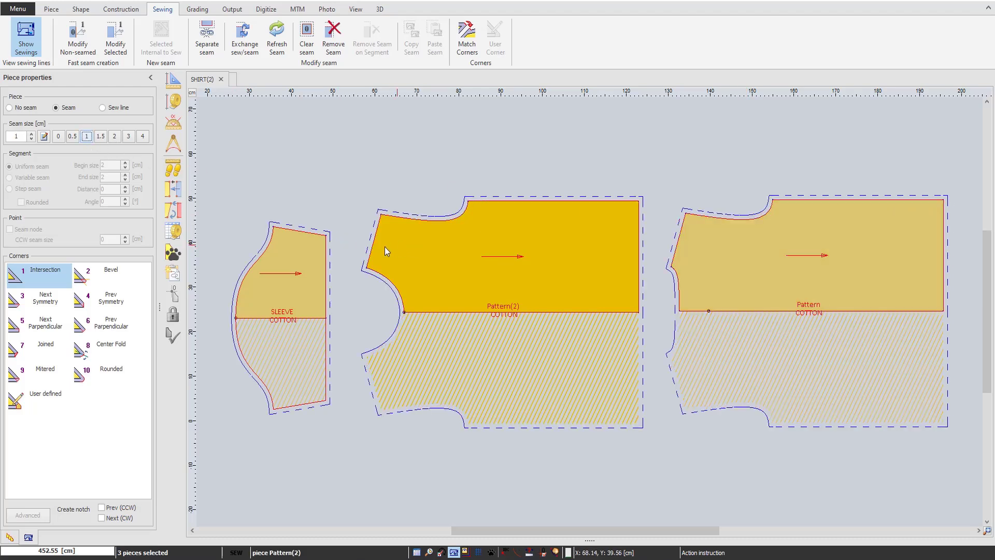
- Set the seam allowance of both body pieces' hem edges to 2 cm
click(638, 265)
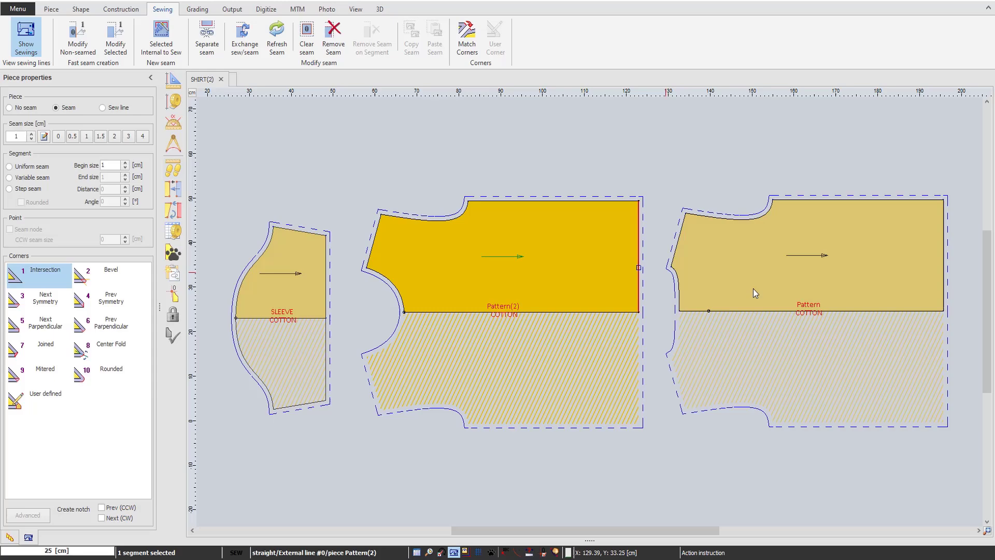
shift+click(943, 280)
click(114, 136)
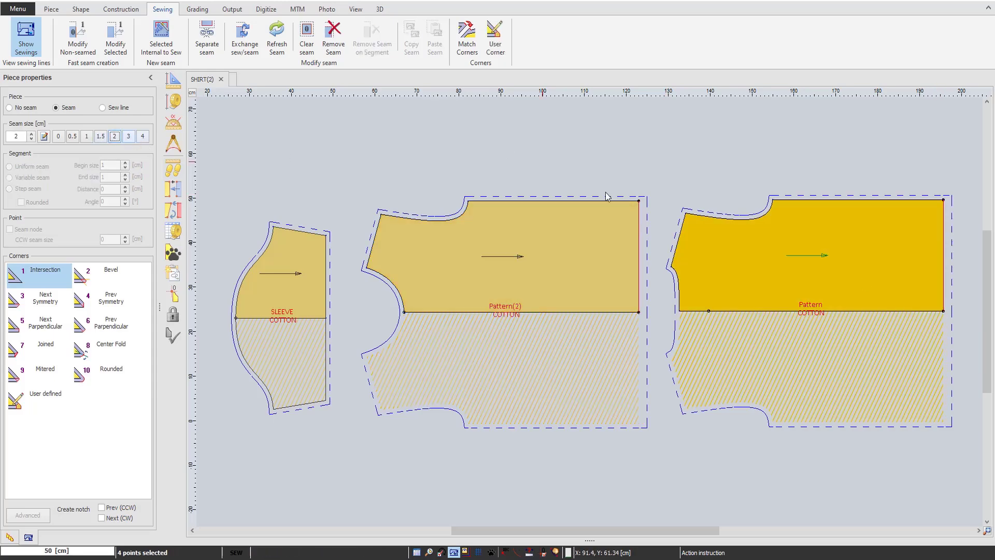
- Set the seam allowance to 0.75 cm on both body armholes and the SLEEVE cap
click(725, 219)
shift+click(440, 221)
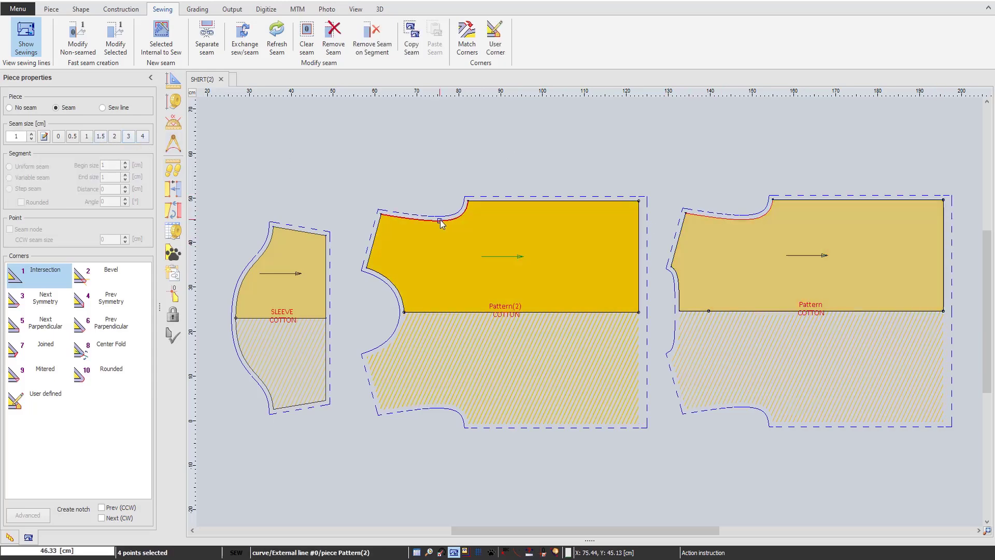
shift+click(258, 254)
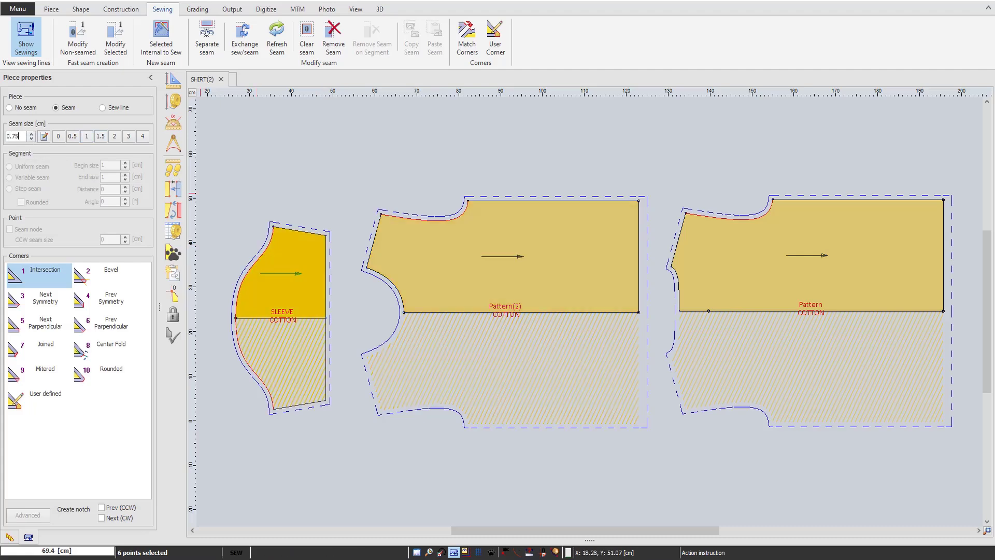
key(Return)
- Set the seam allowance of the Pattern(2) and Pattern neckline curves to 0.5 cm
click(384, 288)
shift+click(676, 291)
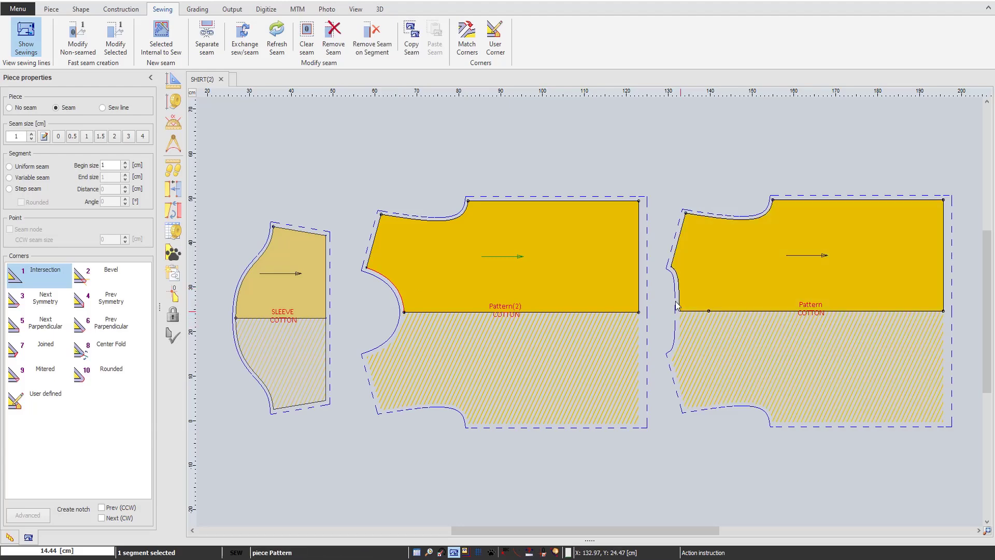
click(72, 136)
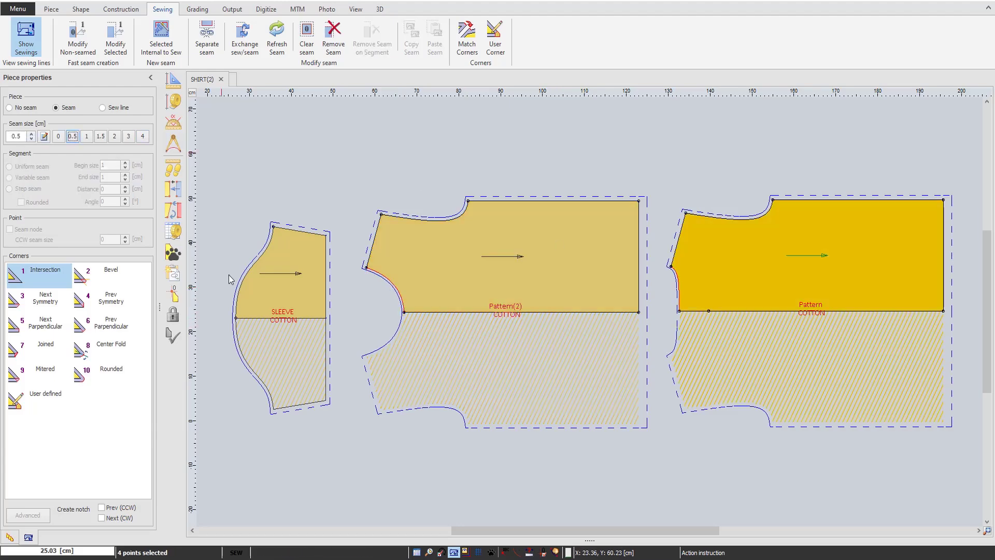
- Give the SLEEVE hem edge a Next Symmetry corner and a 2 cm seam allowance
click(312, 287)
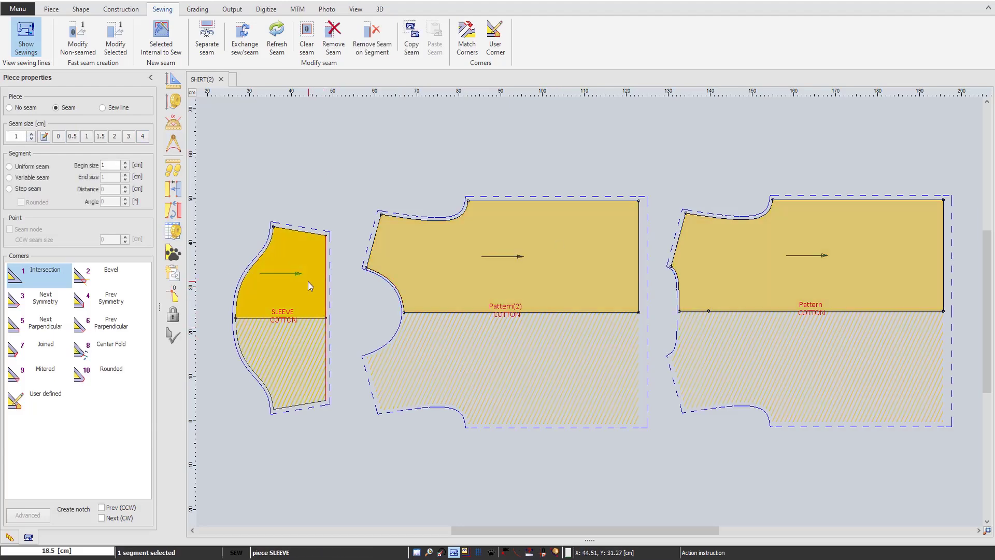
click(43, 301)
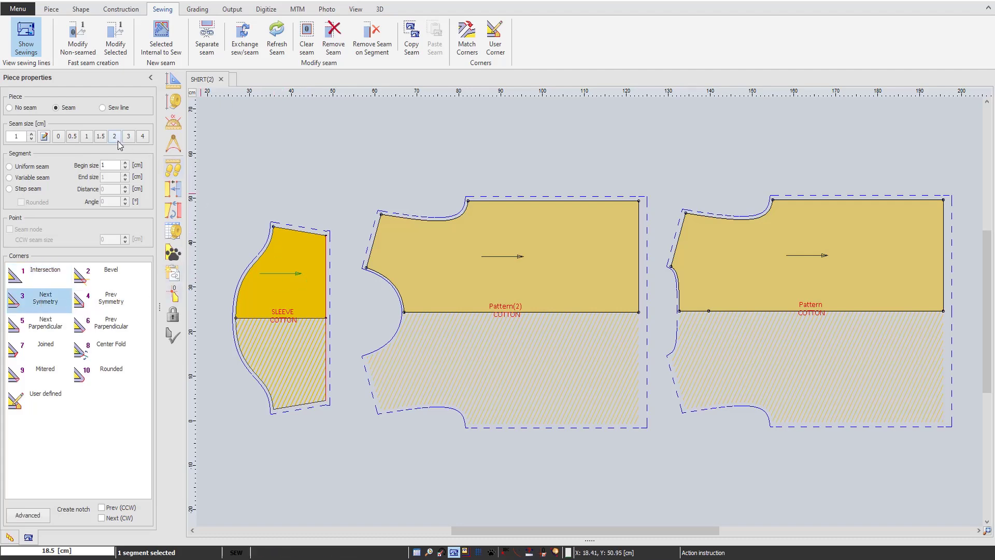
click(114, 136)
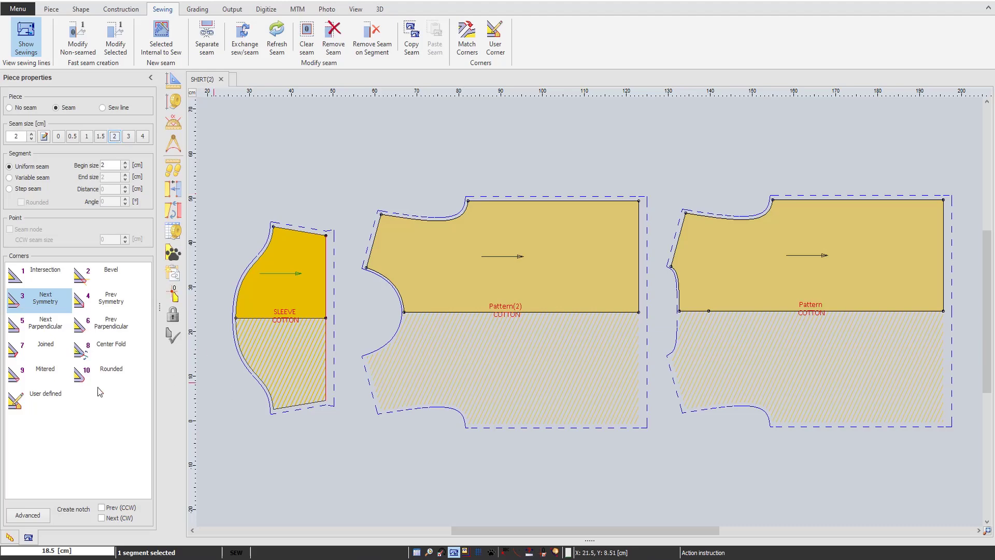
- Switch to grading, enable all sizes from S to XXL, and make every point on all three pieces a grading point
click(454, 552)
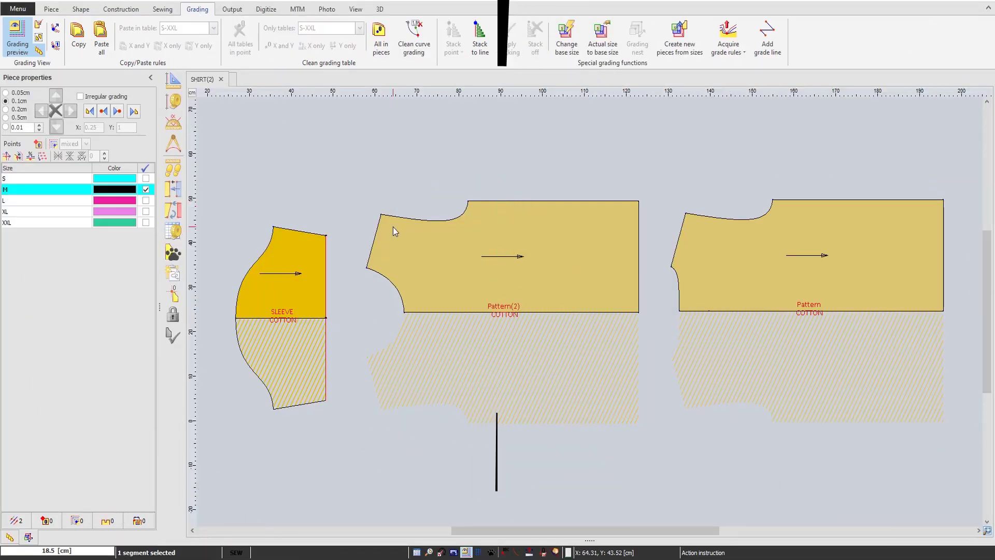
click(146, 168)
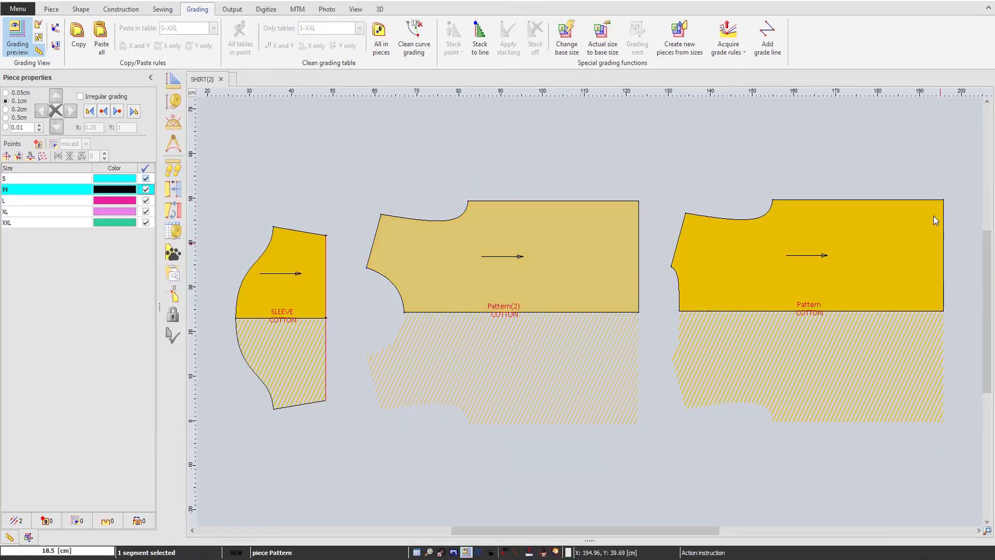
click(943, 310)
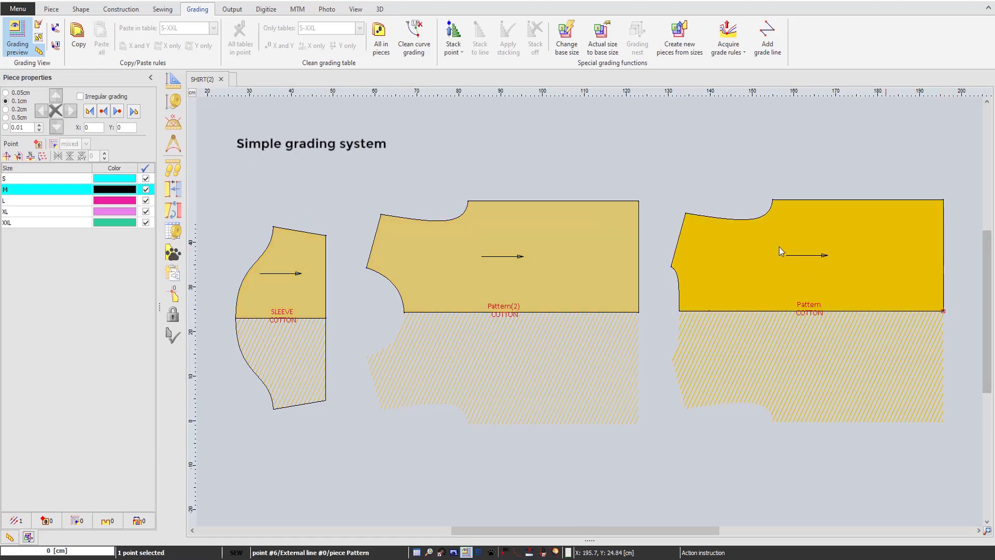
click(53, 144)
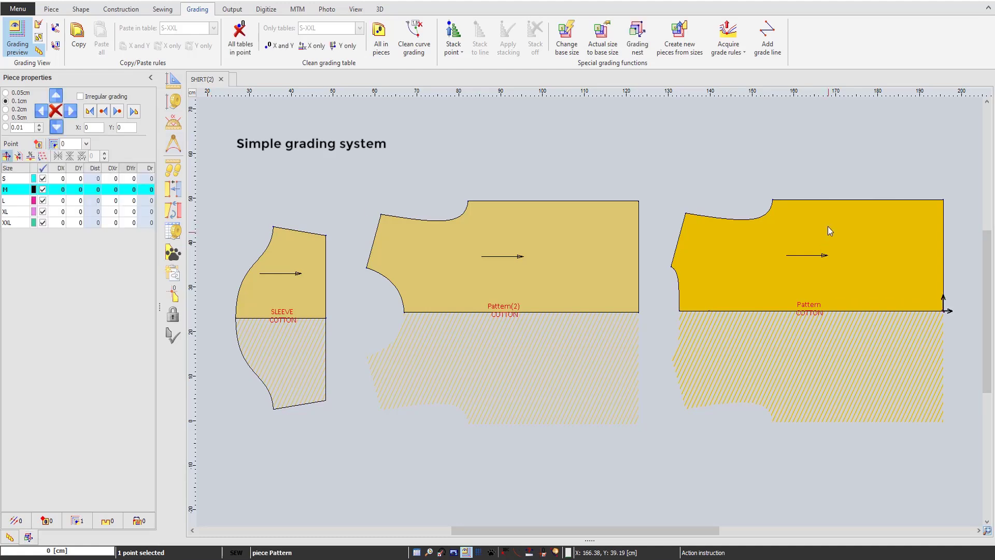
key(ctrl+a)
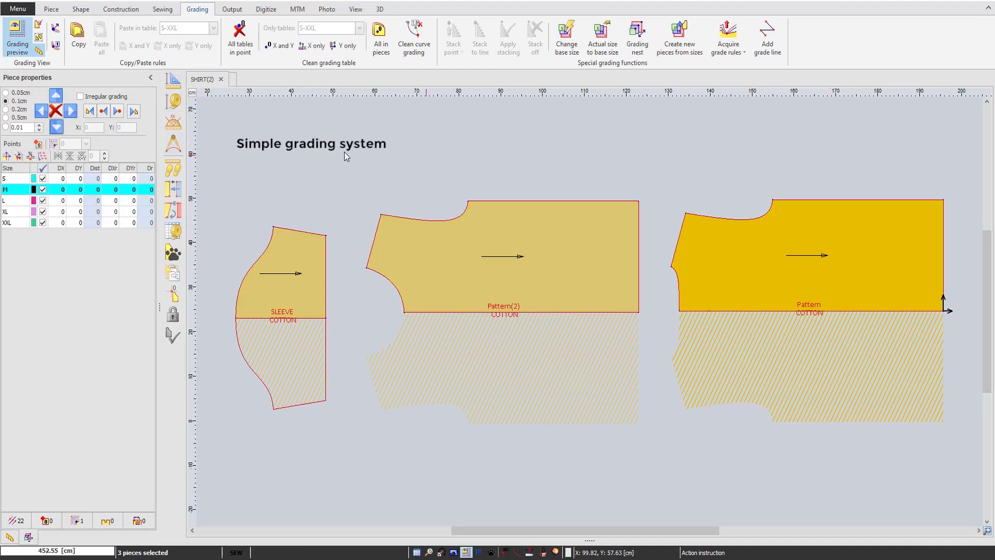
click(54, 144)
click(807, 153)
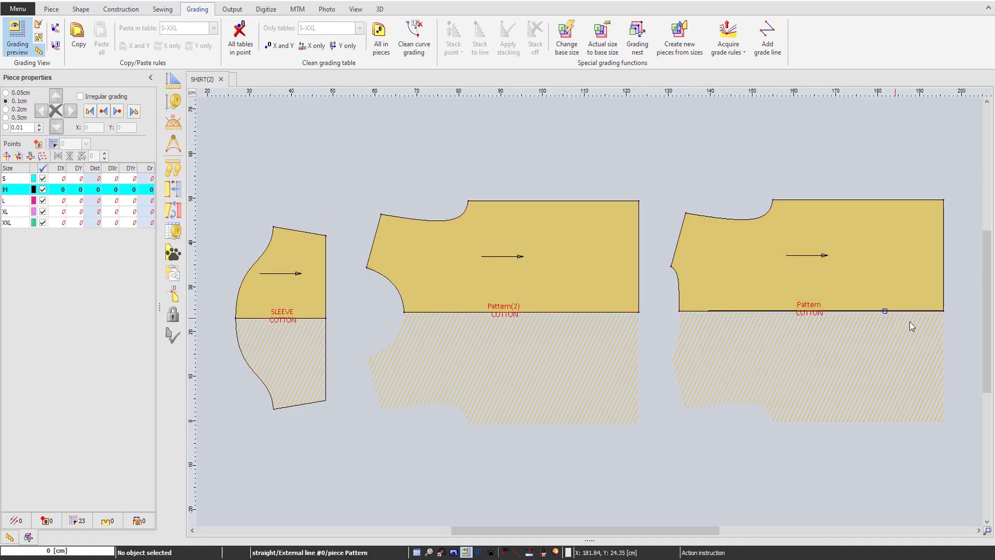
- Grade both hem corner points of the Pattern piece by 2 cm per size in X
click(943, 310)
shift+click(943, 199)
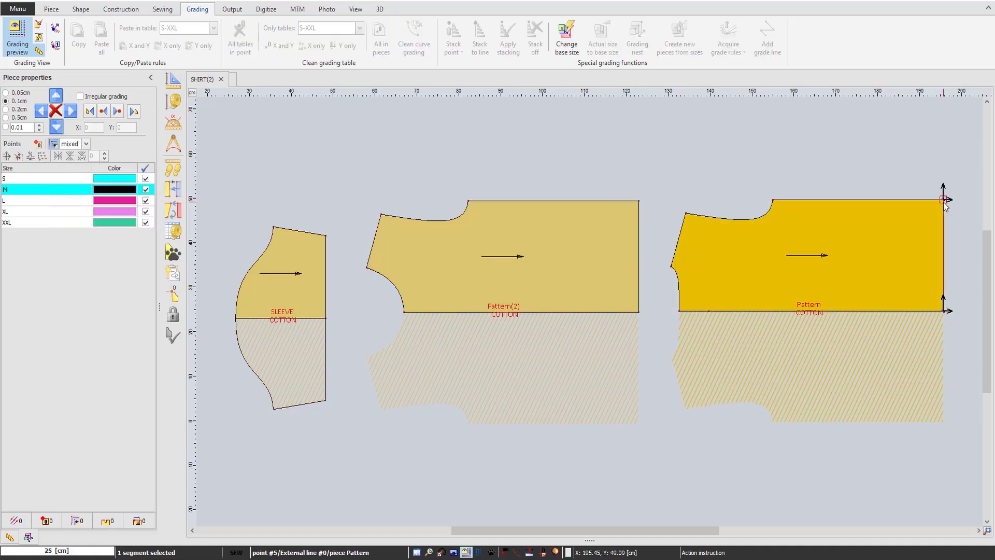
click(108, 223)
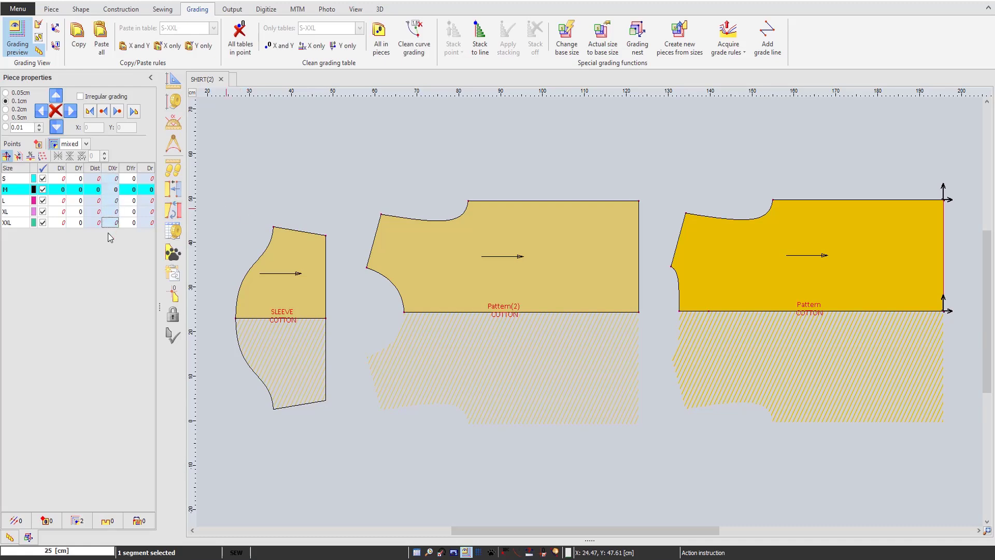
text(2)
key(Return)
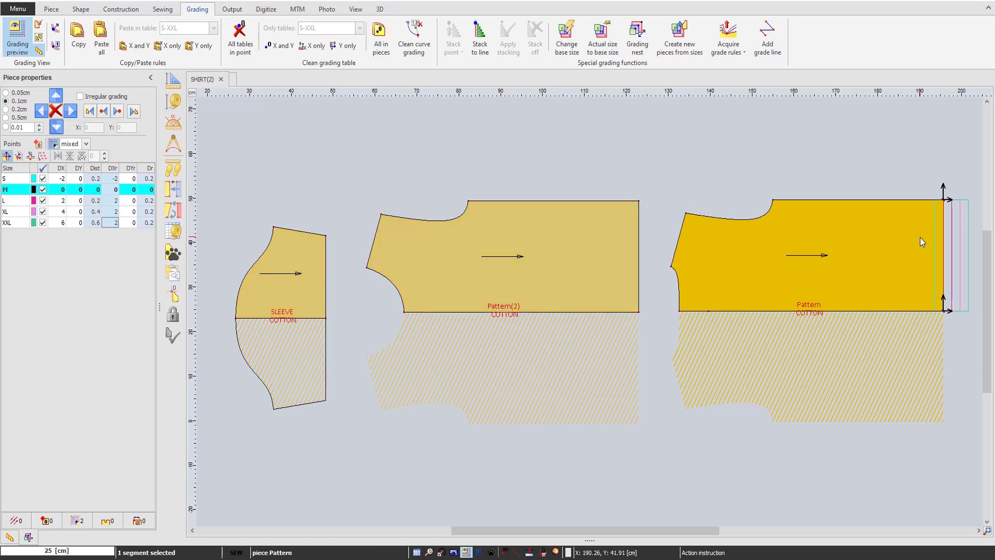
- Set the Y grading increment of the Pattern piece's side hem corner to 1 cm per size
click(944, 199)
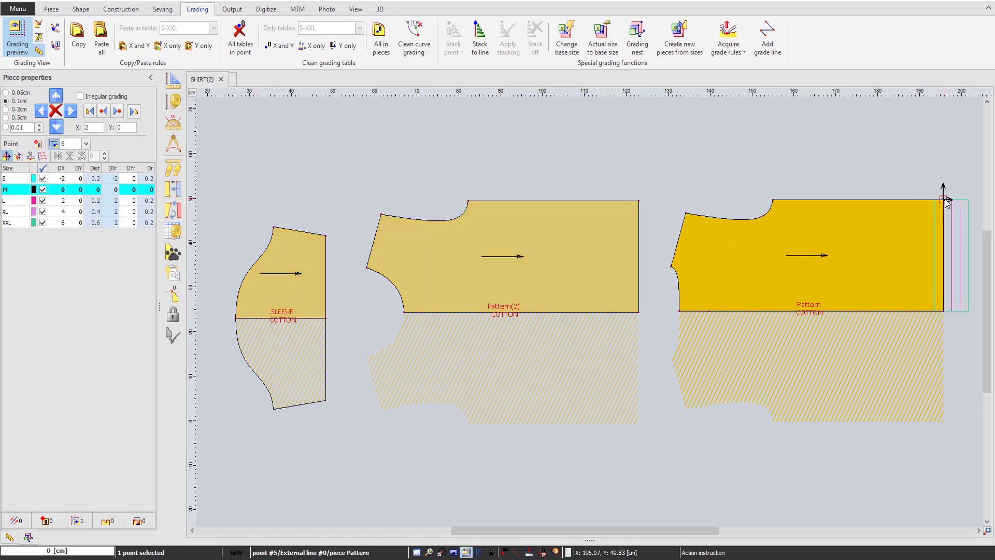
click(125, 223)
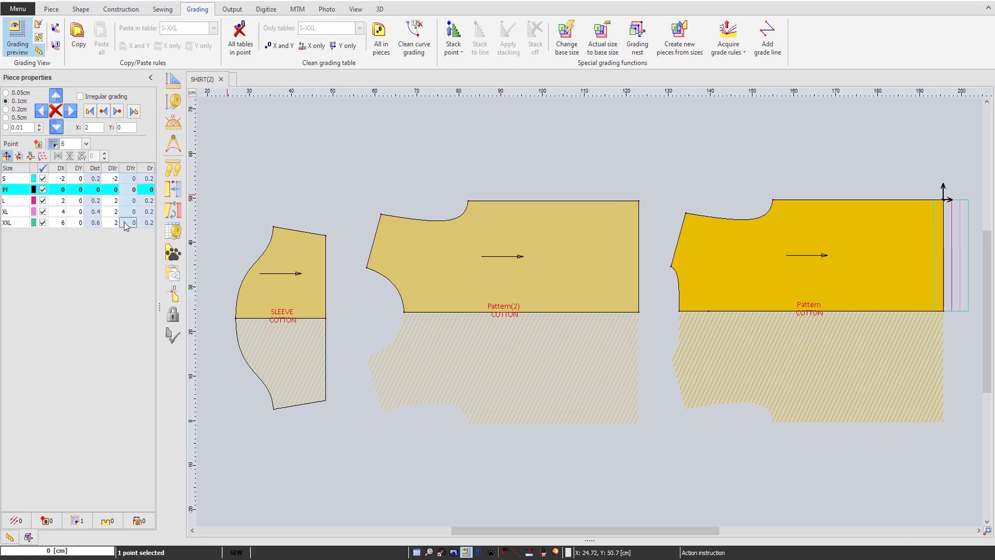
key(Return)
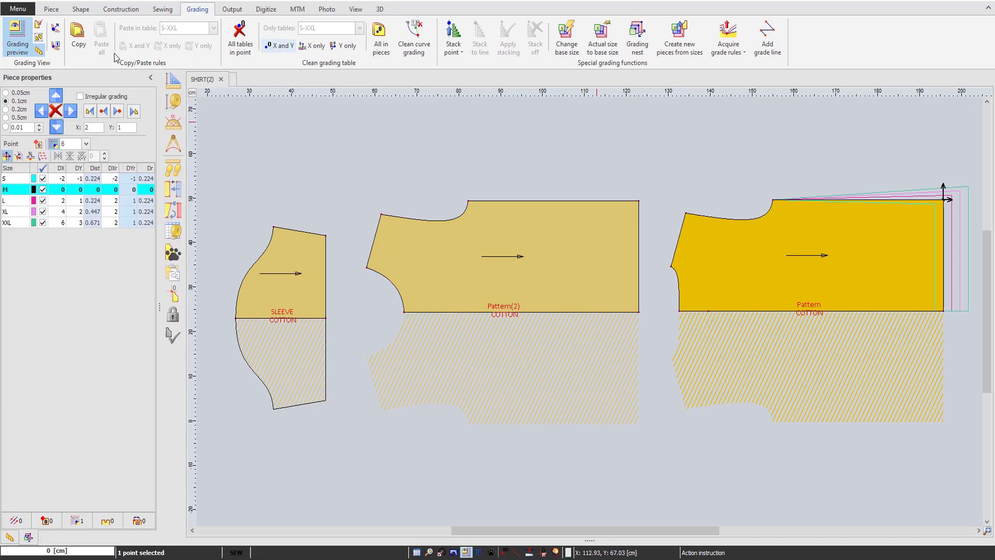
- Copy only the X grading of Pattern's side hem corner to its underarm point and set the point's Y increment to 1 cm
click(84, 40)
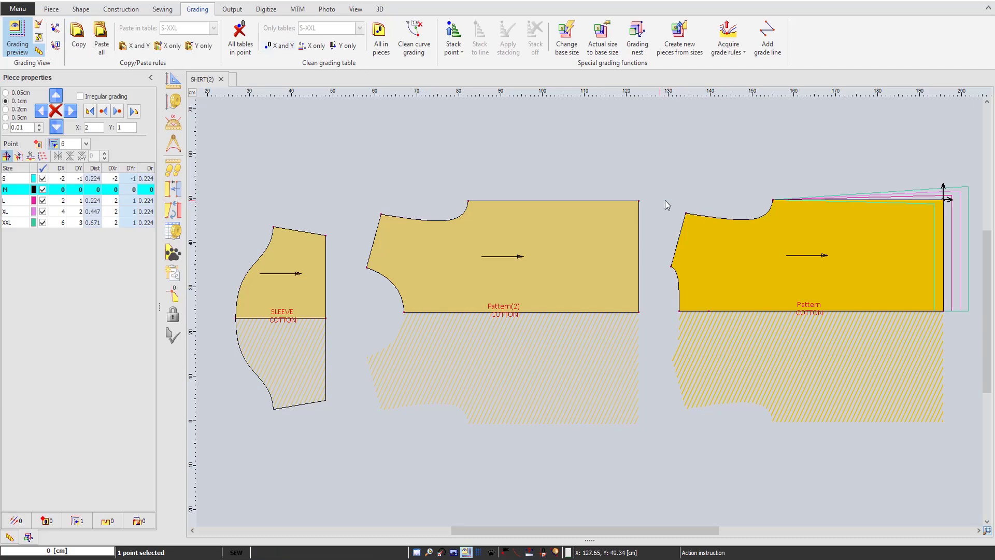
click(771, 202)
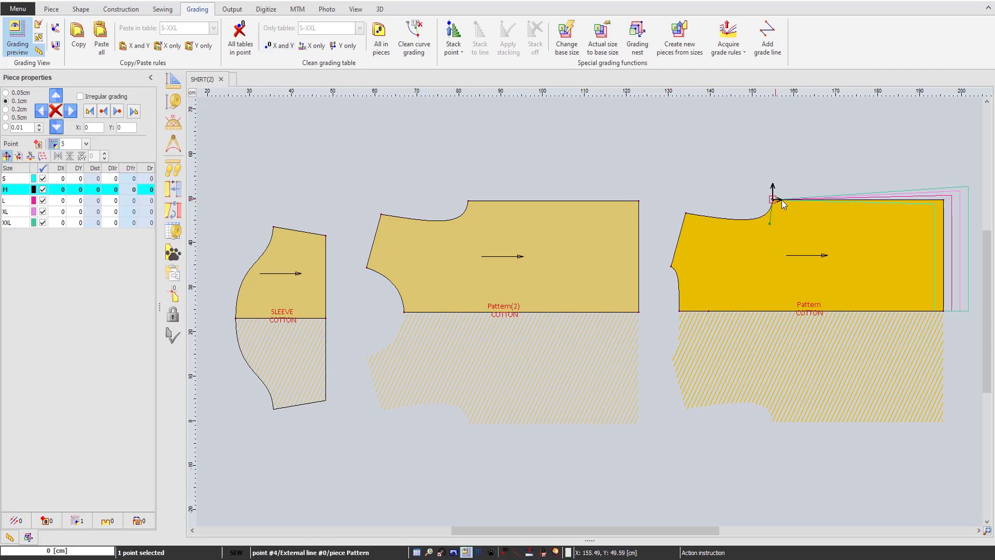
click(168, 46)
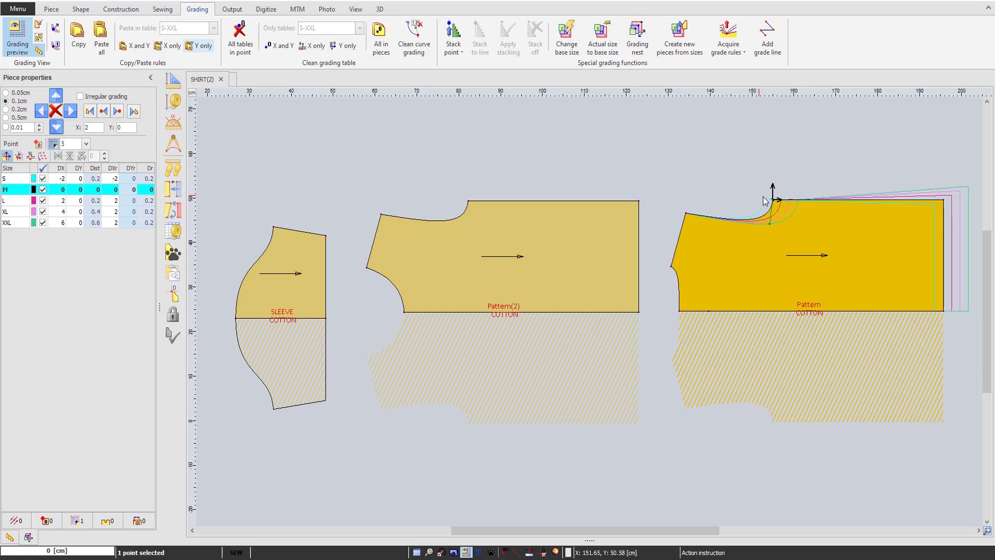
text(1)
key(Return)
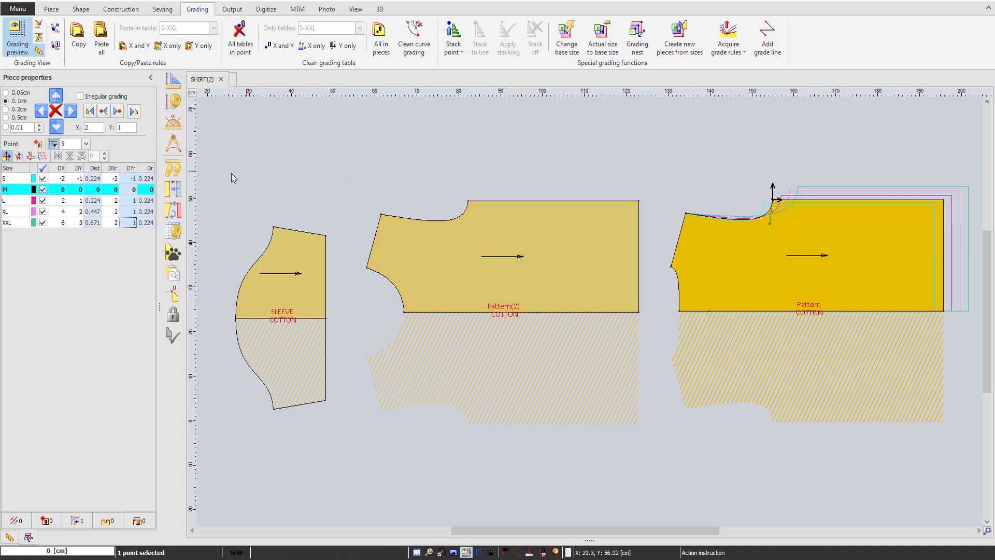
- Set the X grading increment of Pattern's underarm point to 1 cm per size
click(111, 226)
text(1)
key(Return)
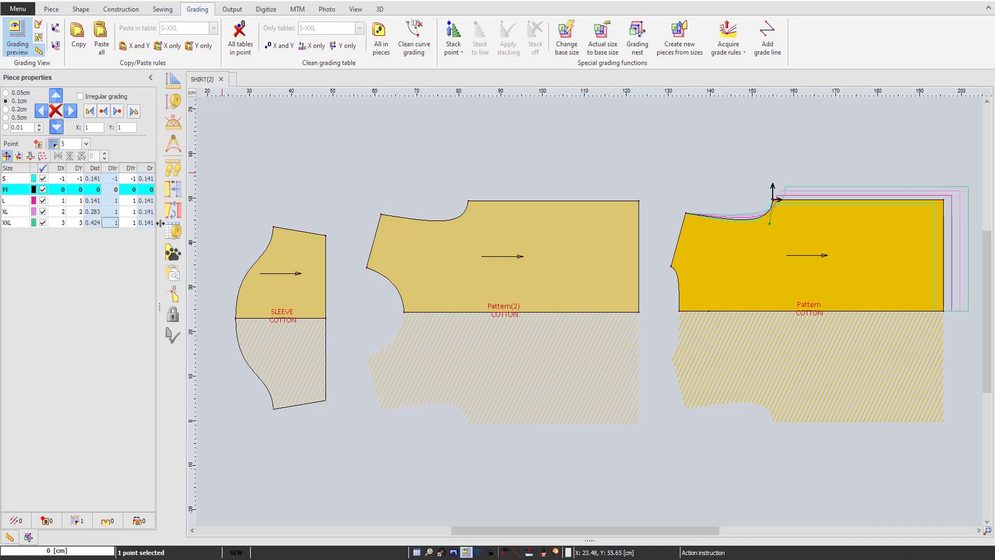
- Grade the outer shoulder point of the Pattern piece by 1 cm per size in both X and Y
click(689, 214)
click(115, 222)
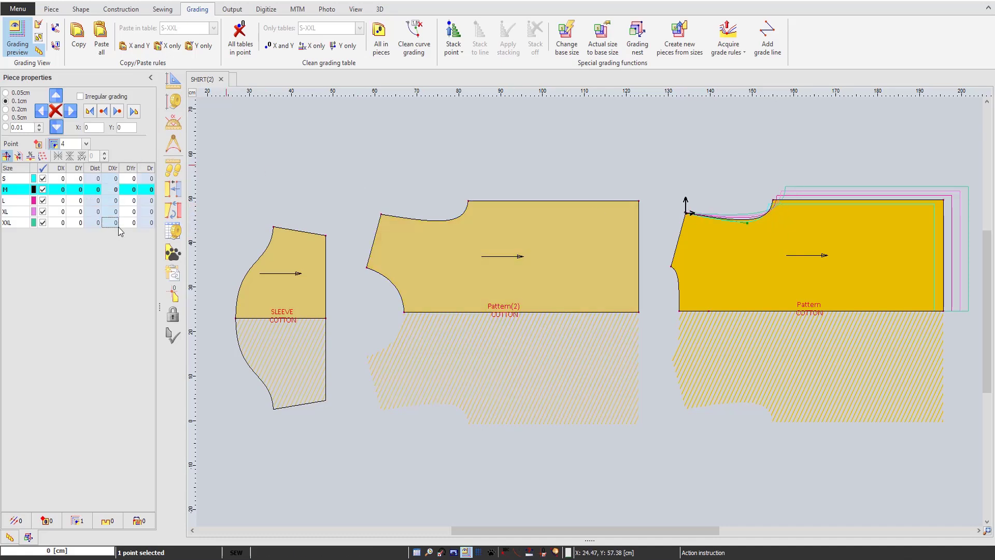
text(1)
key(Return)
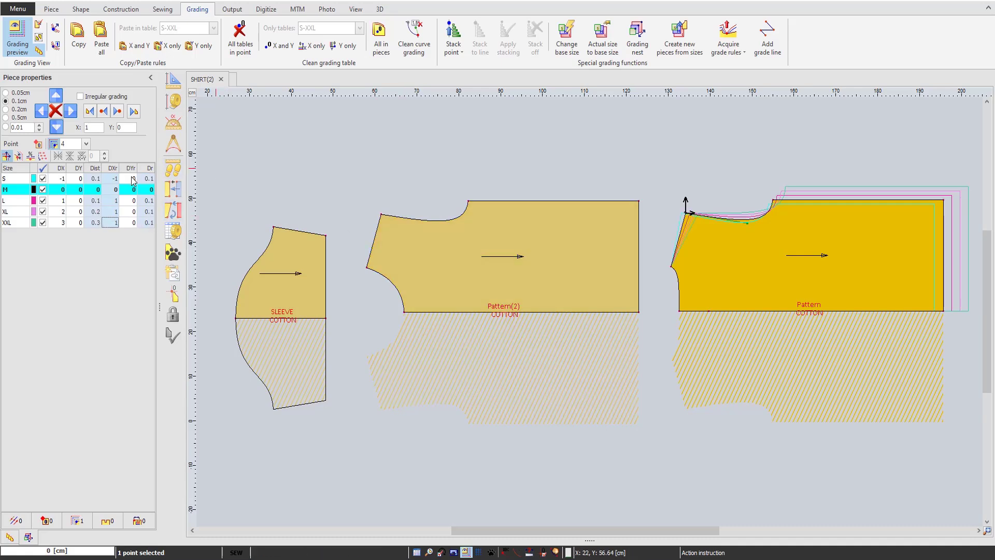
click(129, 223)
text(1)
key(Return)
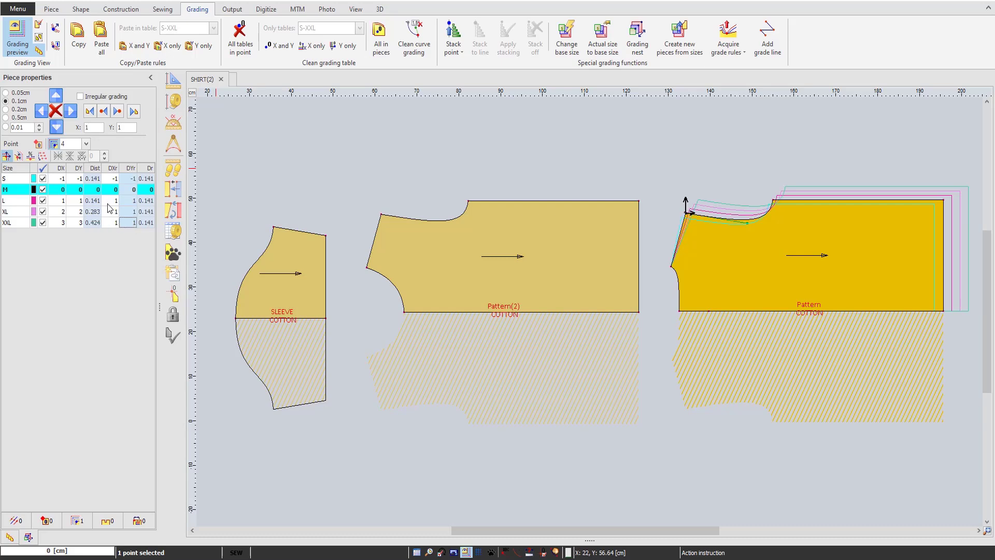
- Reduce the X grading increment of Pattern's outer shoulder point to 0.25 cm per size
click(112, 223)
text(0.2)
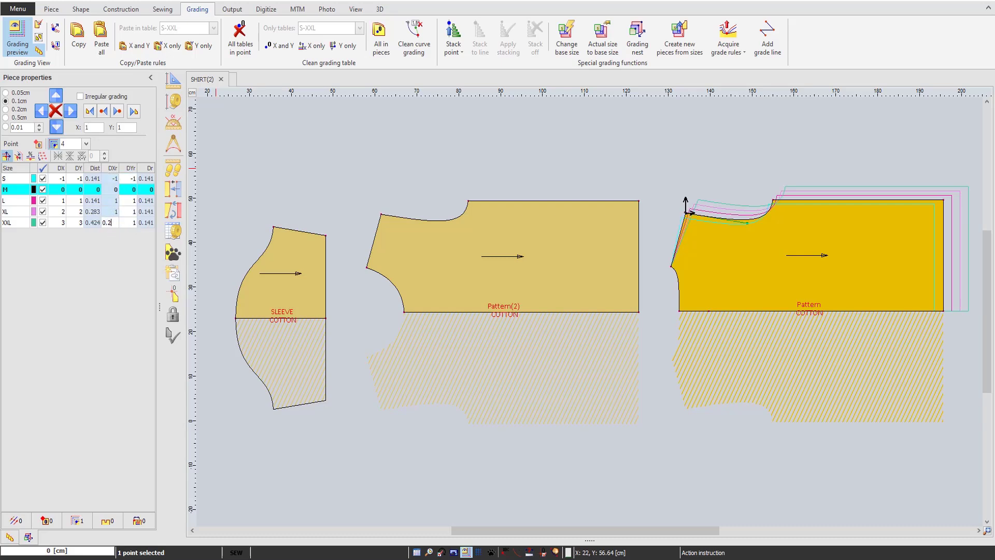
text(5)
key(Return)
- Grade the Pattern piece's shoulder-neck point by 0.5 cm per size in Y
click(672, 266)
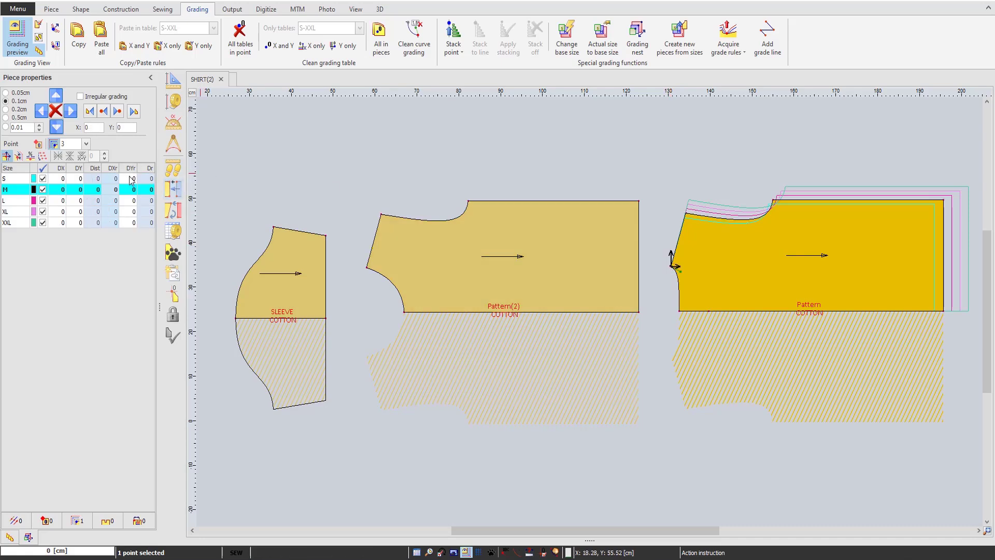
click(126, 224)
text(0.5)
key(Return)
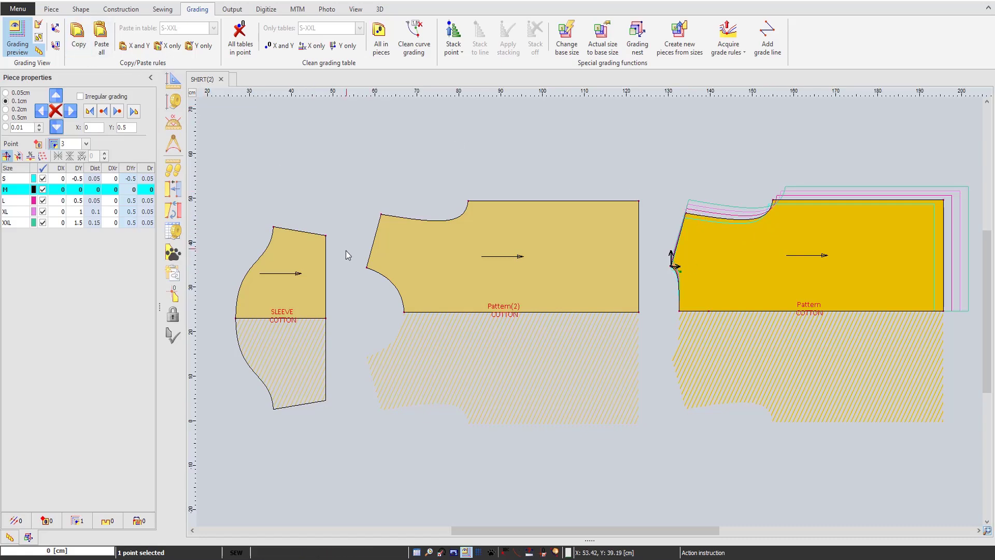
- Copy the full grading rules of Pattern's shoulder-neck and outer shoulder points to the matching points on Pattern(2)
click(368, 266)
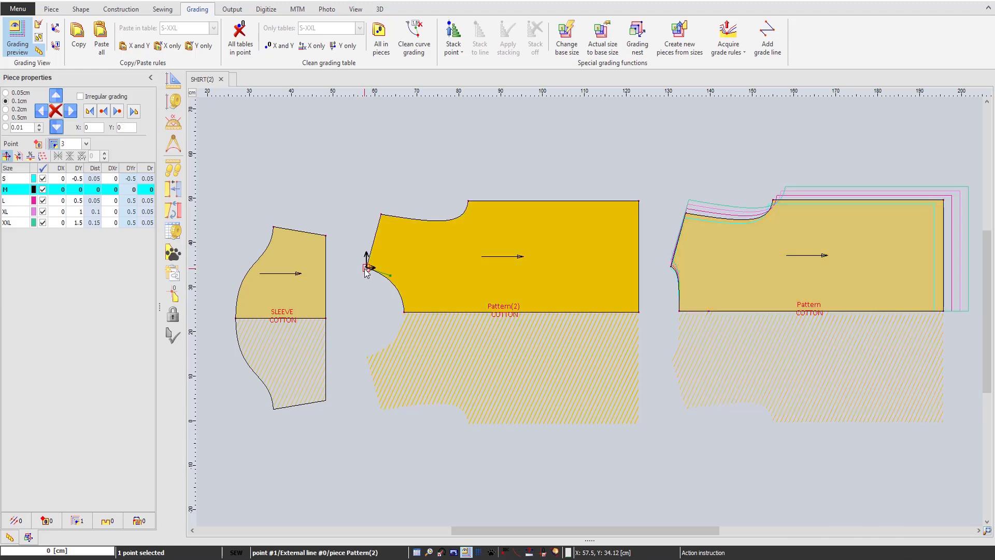
click(104, 42)
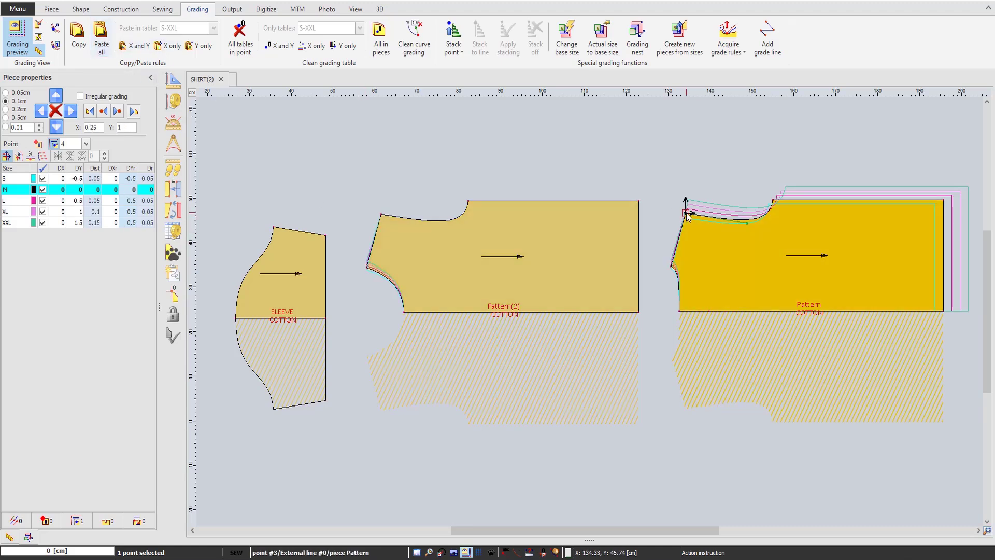
click(381, 215)
click(102, 39)
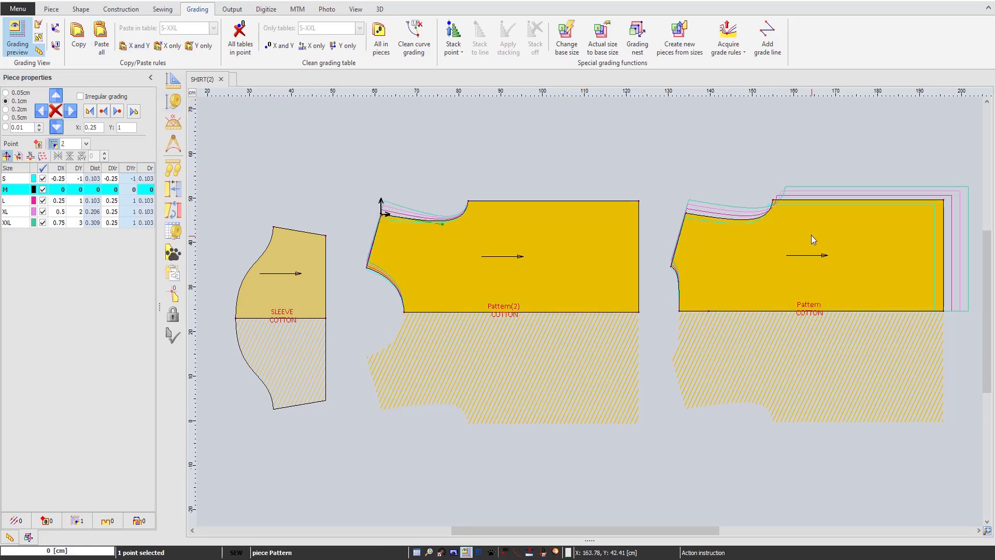
- Copy the full grading rules of Pattern's underarm point and side hem corner to the matching points on Pattern(2)
click(772, 201)
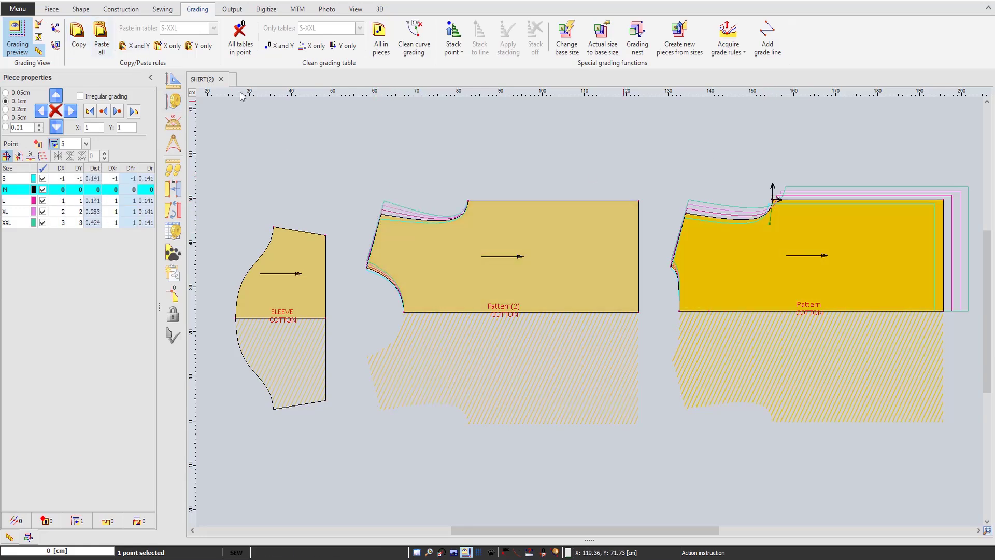
click(467, 200)
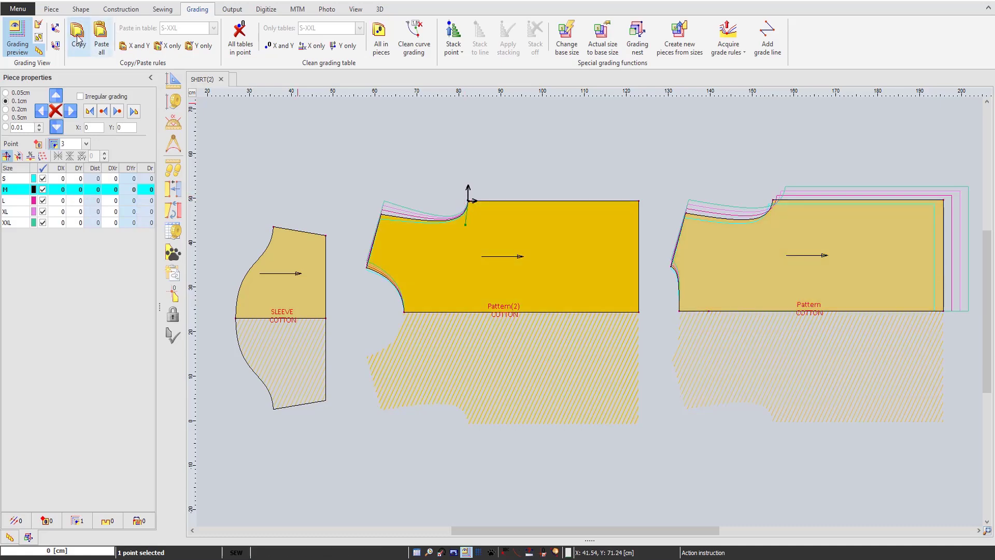
click(99, 37)
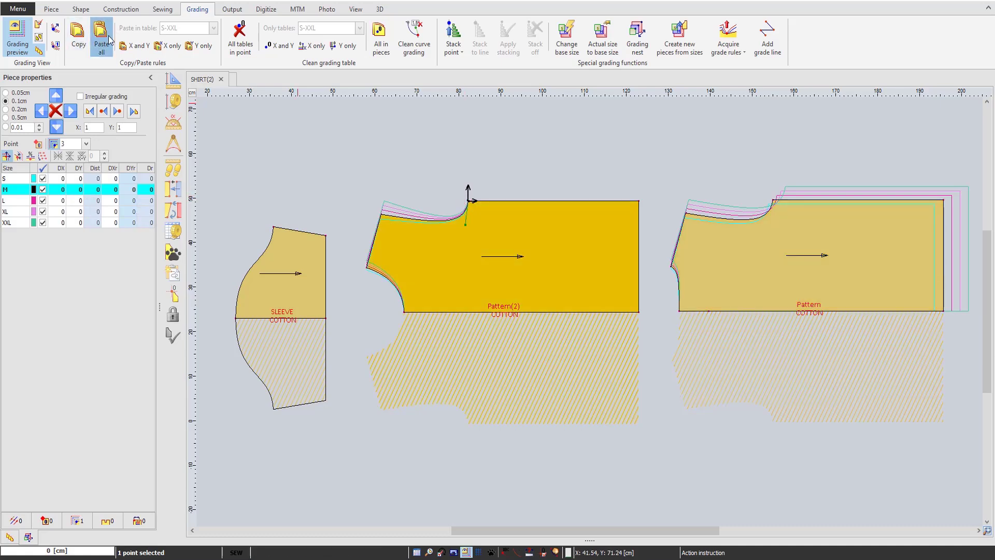
click(947, 200)
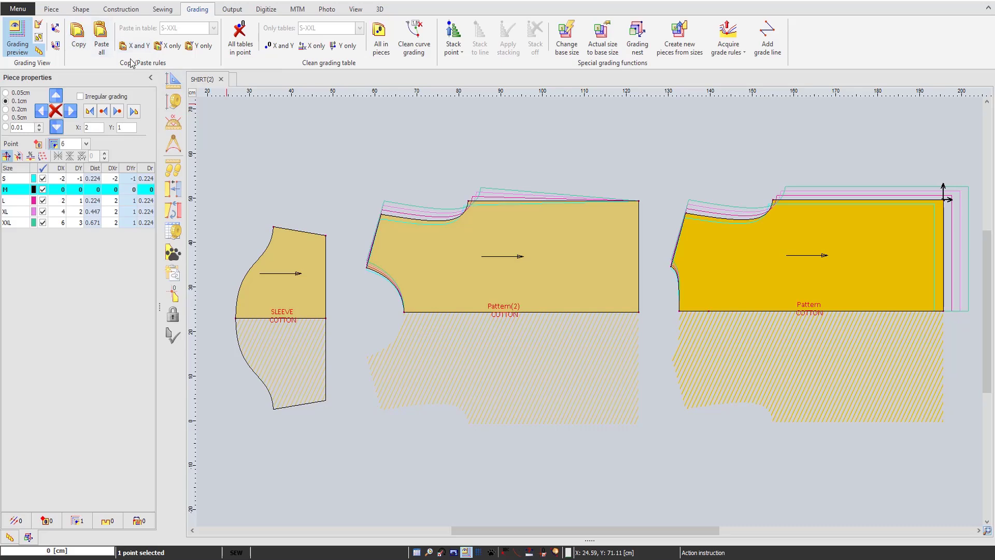
click(639, 200)
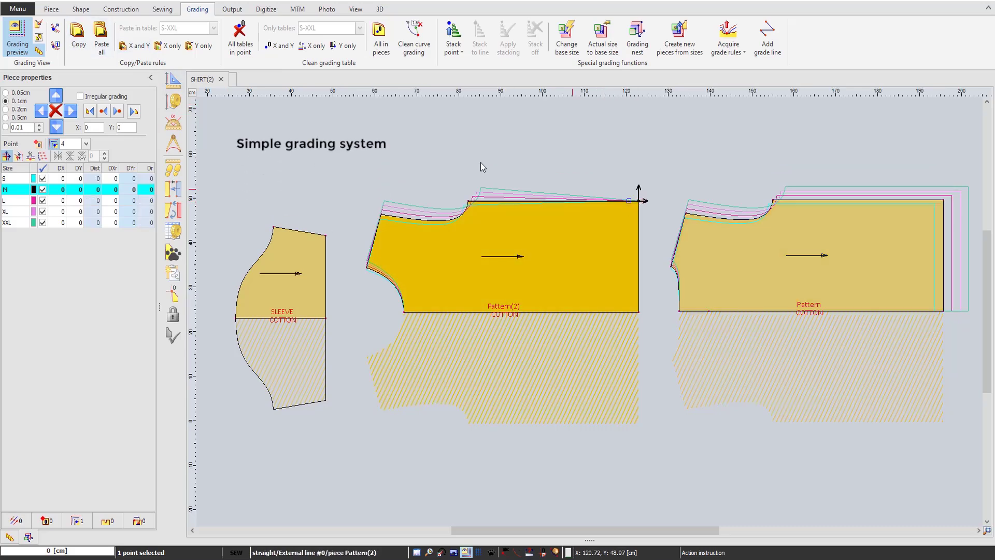
click(99, 39)
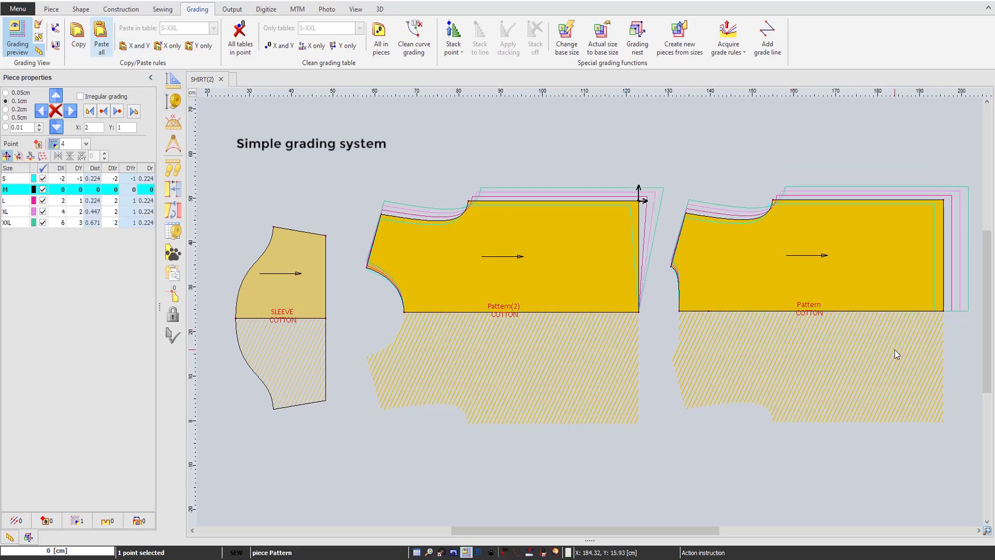
- Paste the copied full grading rule onto Pattern(2)'s hem point at the mirror line
click(639, 312)
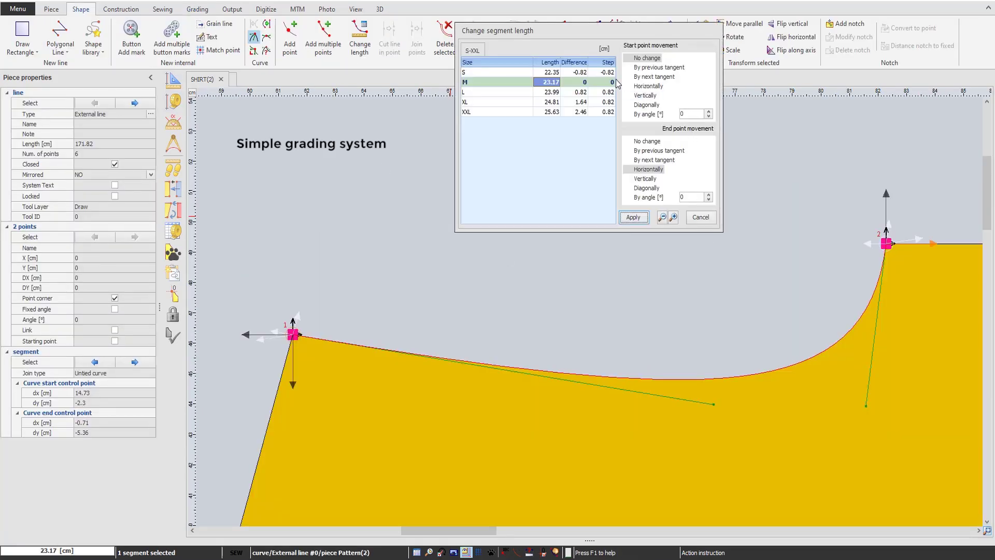
- Set Pattern(2)'s armhole curve length to 23 cm for size M with a 1 cm step per size
drag(610, 72, 614, 117)
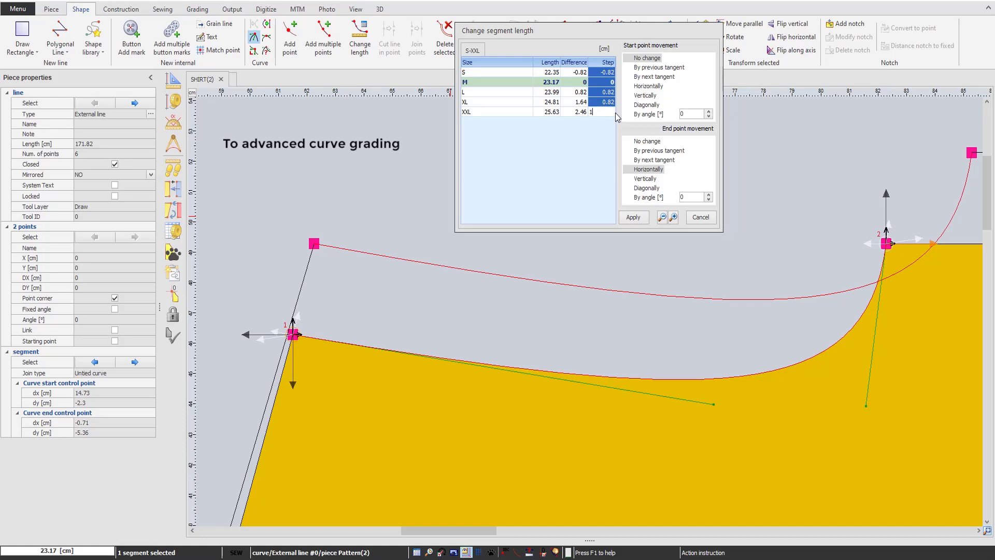
text(1)
key(Return)
double_click(609, 111)
key(Return)
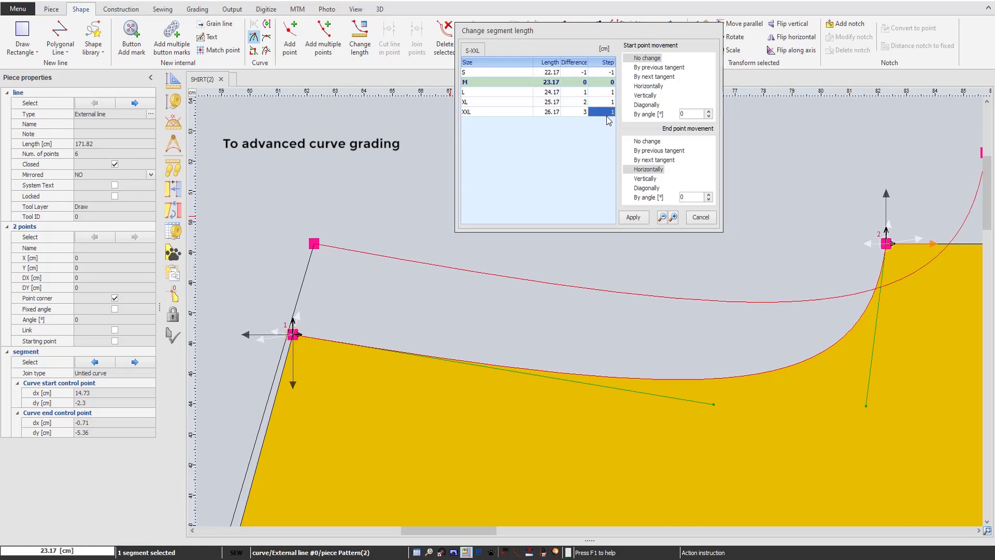
click(556, 83)
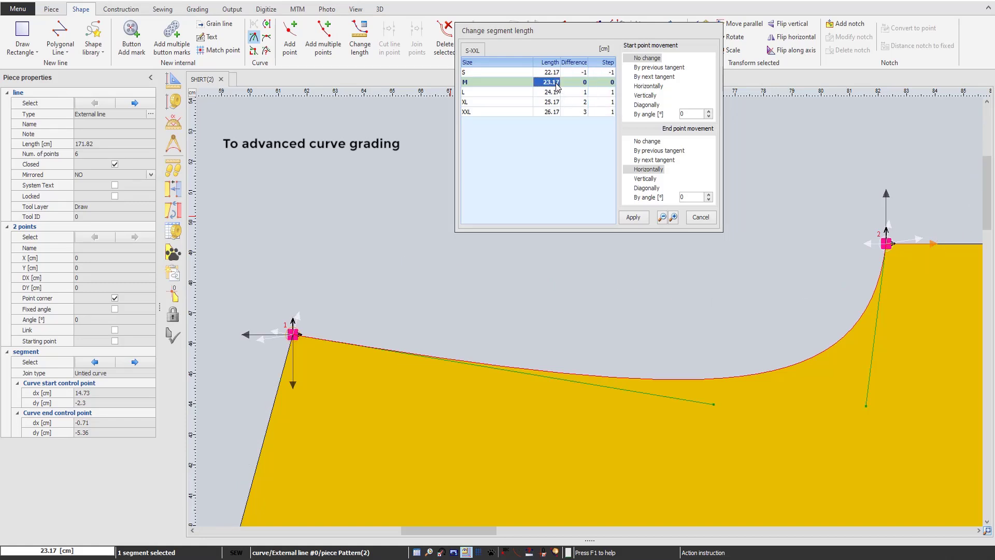
text(23)
key(Return)
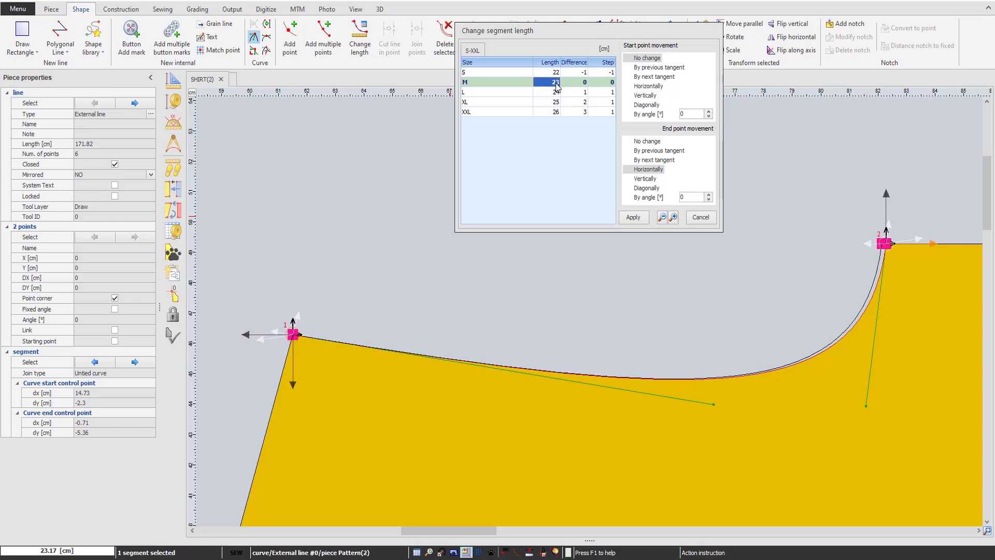
click(633, 217)
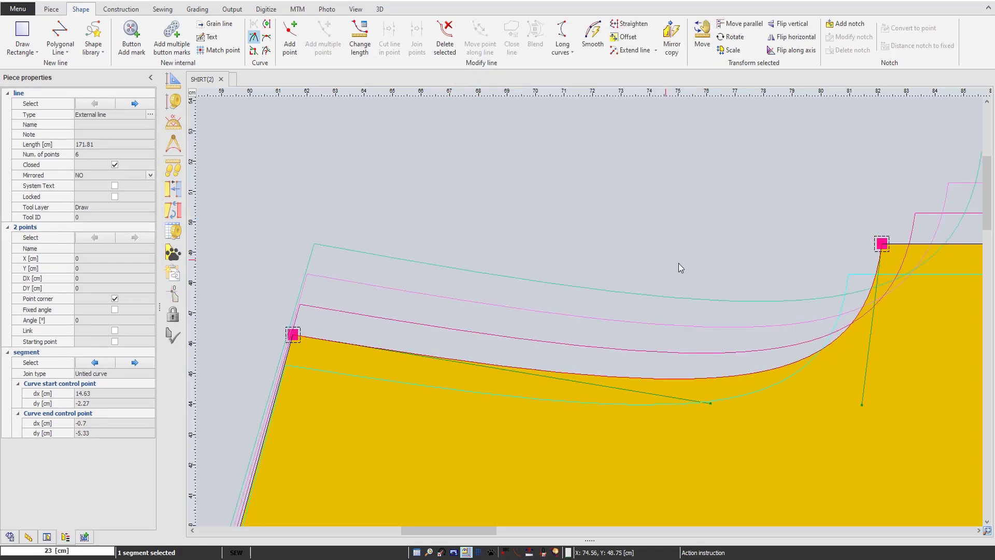
- Set Pattern's armhole curve length to 23 cm for size M, with length steps of 1 cm and -1 cm for size S
scroll(733, 312, down, 3)
scroll(576, 311, up, 1)
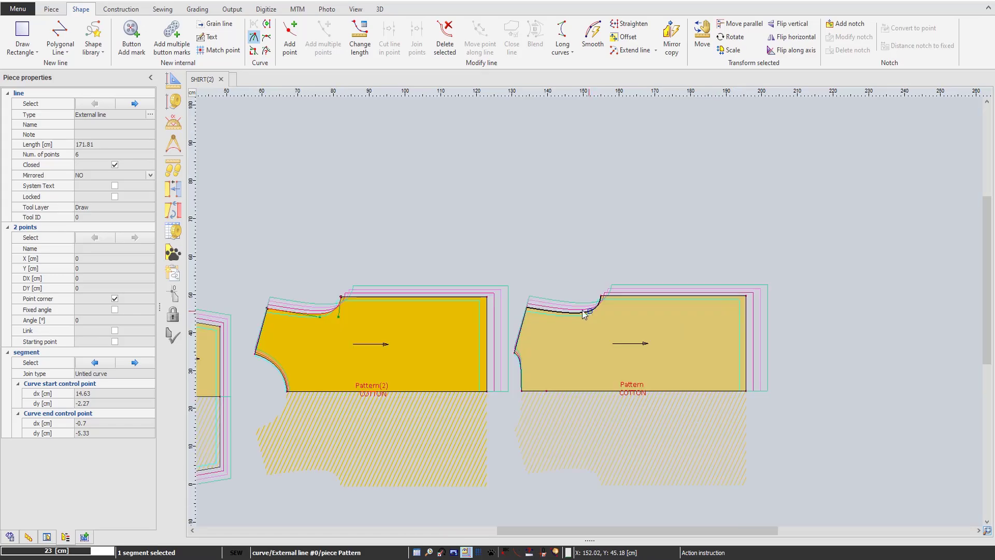
click(576, 311)
right_click(576, 312)
click(596, 319)
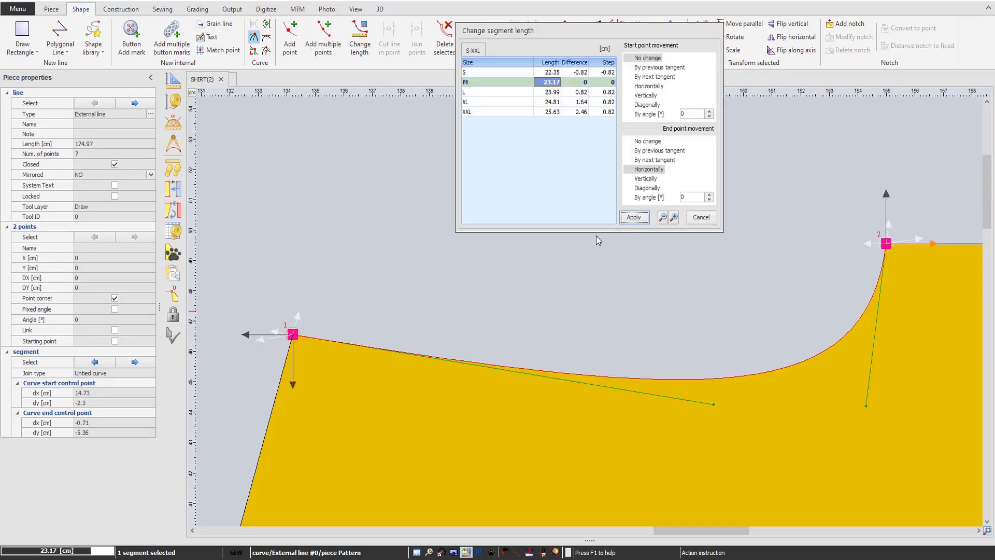
drag(596, 115, 601, 73)
text(1)
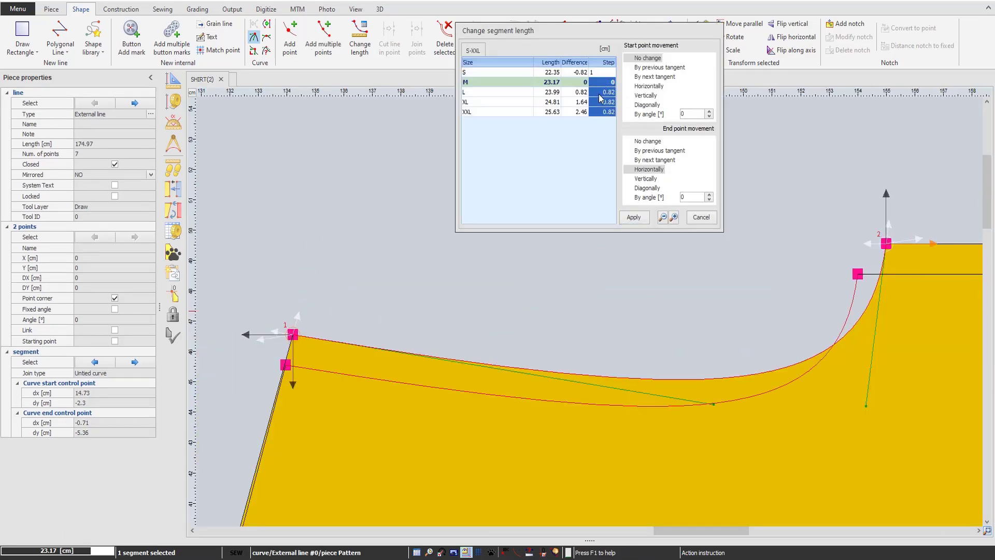
key(Return)
text(-1)
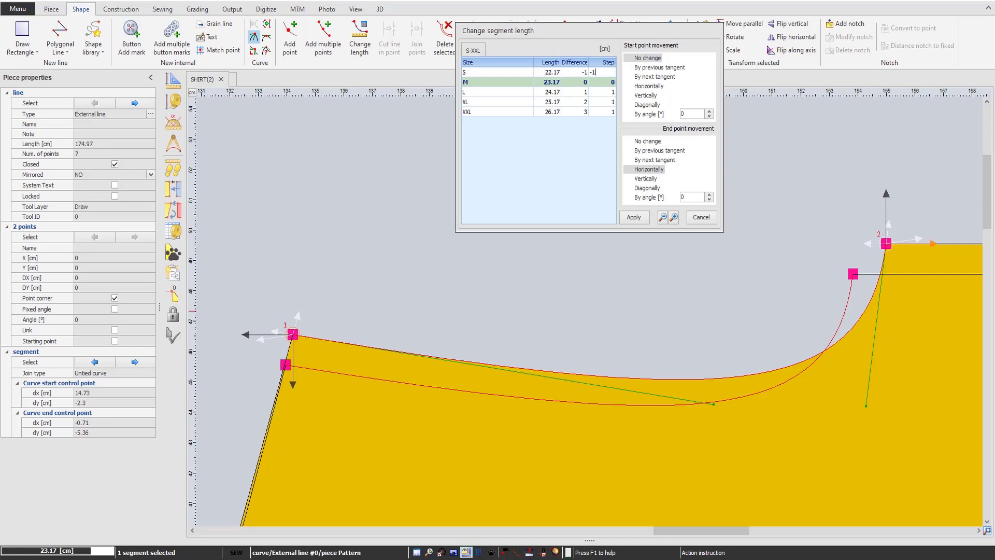
key(Return)
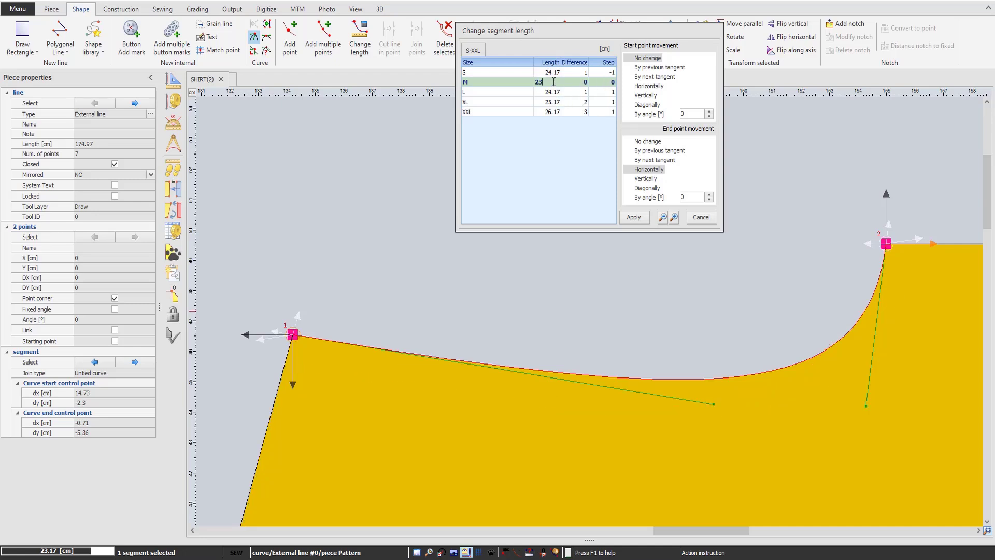
click(637, 219)
scroll(589, 312, down, 5)
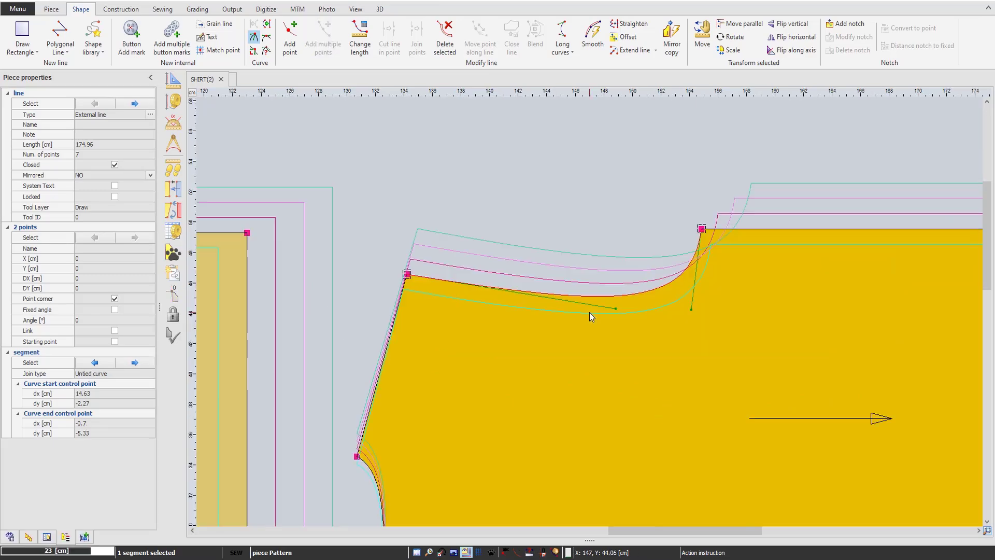
- Add the sleeve piece to the piece library under the name SLEEVE
click(987, 531)
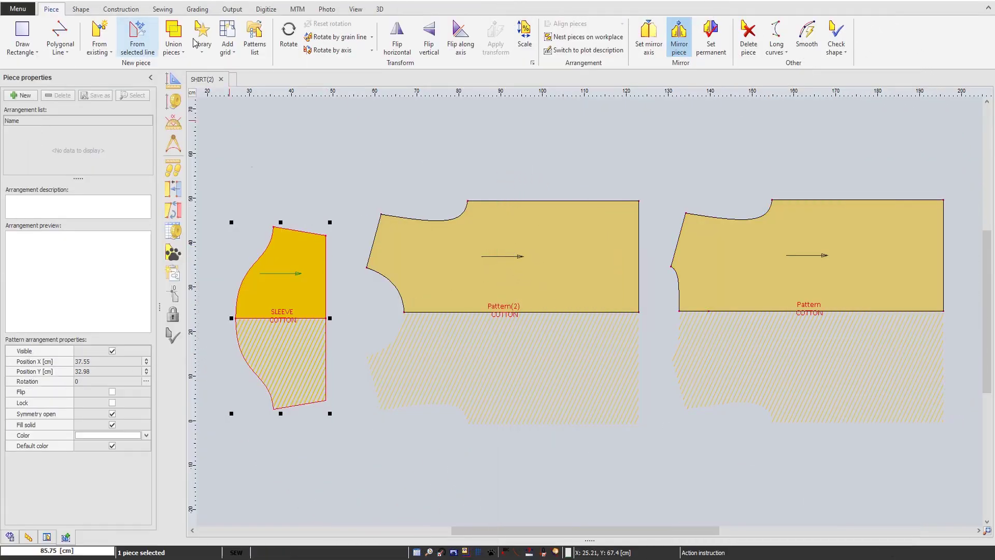
click(201, 45)
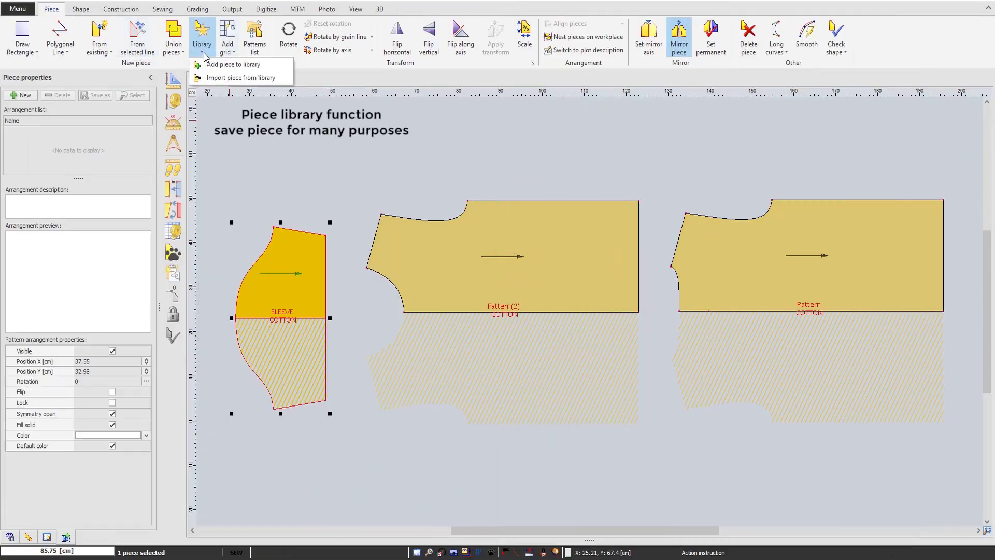
click(229, 64)
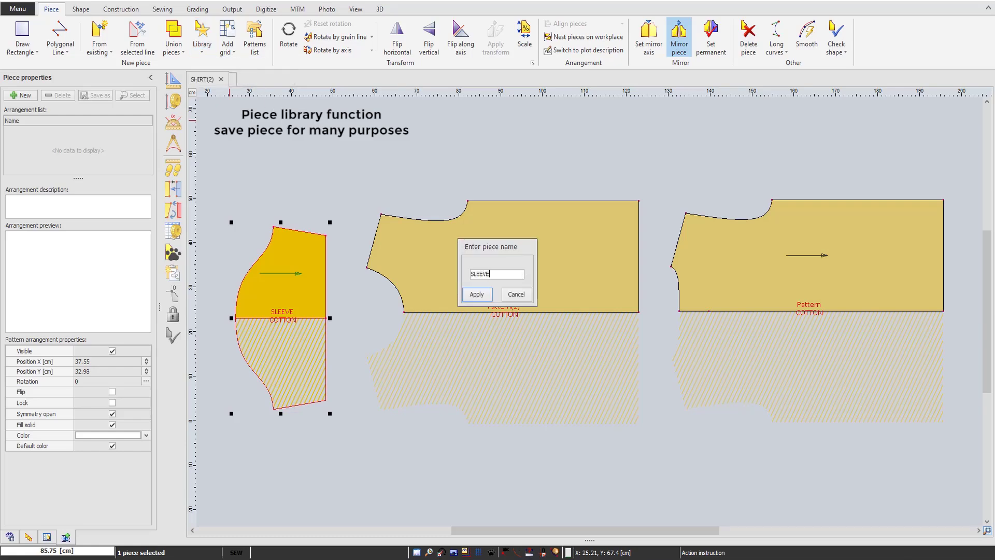
click(476, 294)
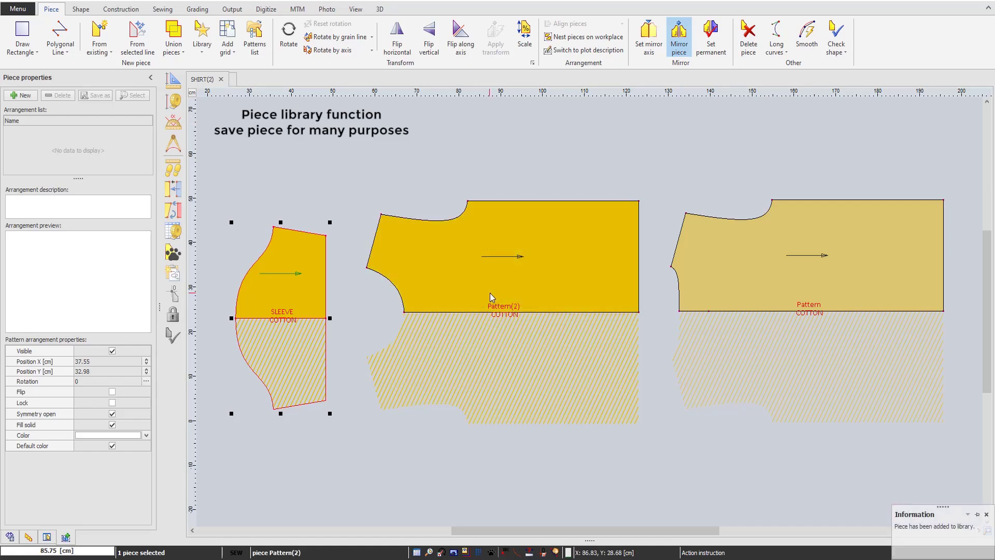
- Import the SLEEVE piece from the piece library in size S with its grading deleted
click(201, 46)
click(217, 79)
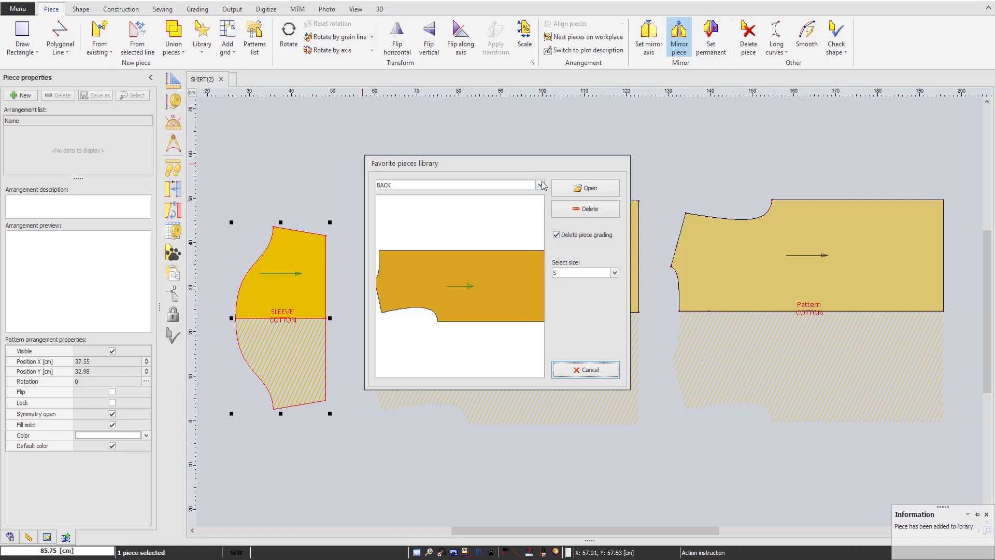
click(540, 185)
click(443, 204)
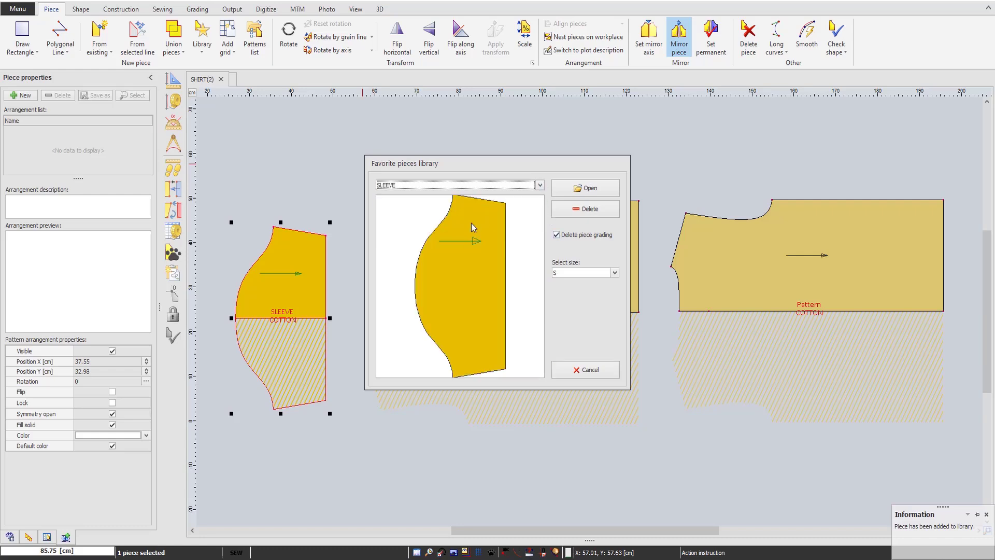
click(581, 196)
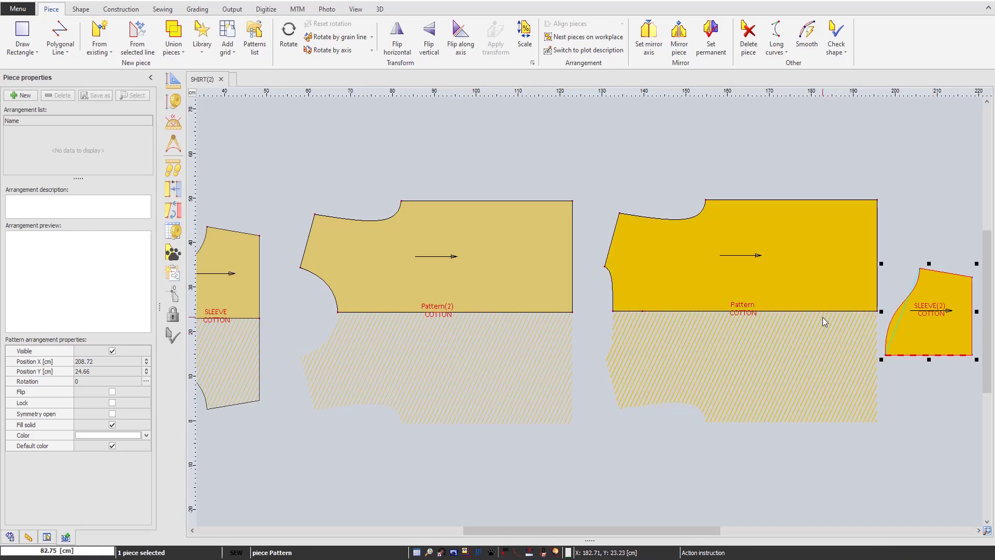
- Save Pattern(2)'s armhole curve to the shape library as ARMHOLE CURVE
scroll(590, 312, down, 2)
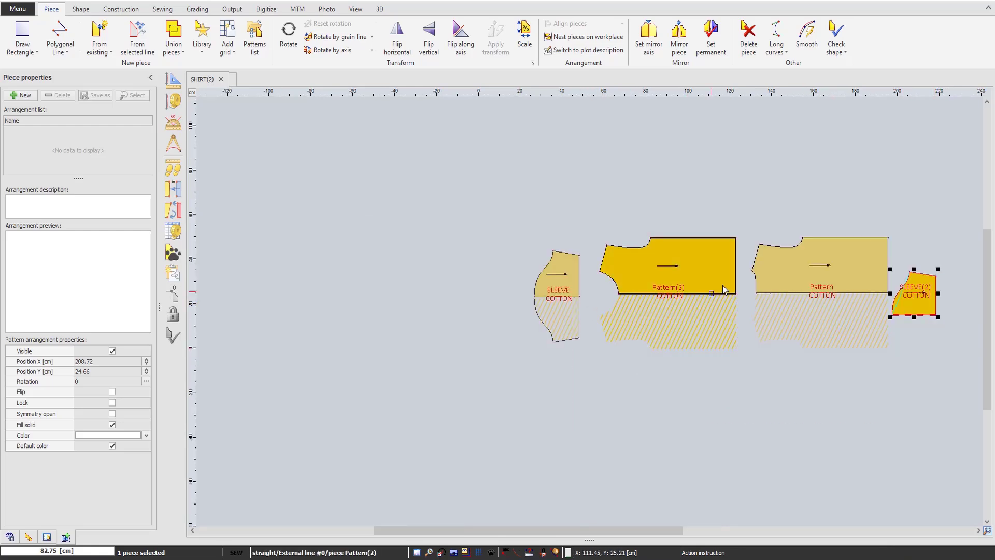
scroll(556, 297, down, 2)
scroll(589, 311, up, 6)
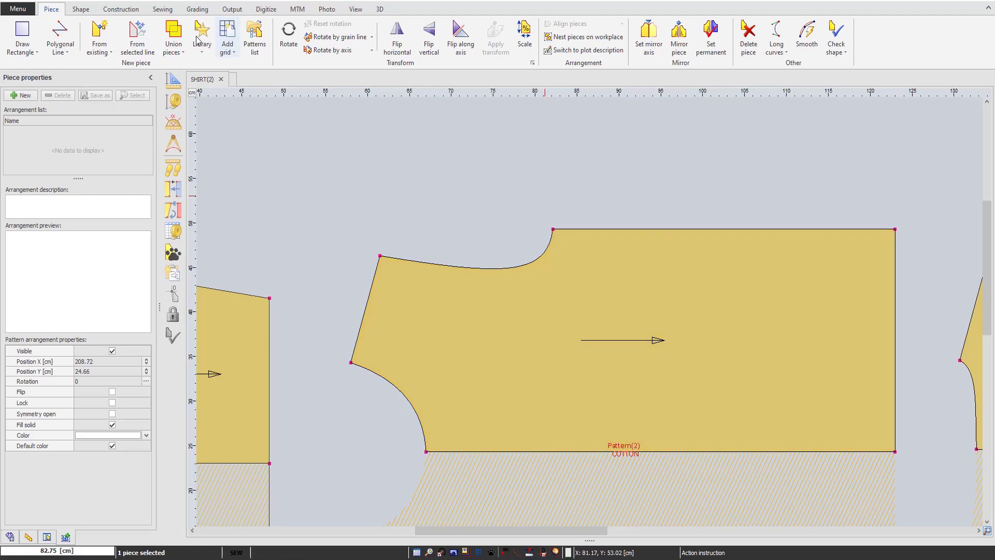
click(81, 9)
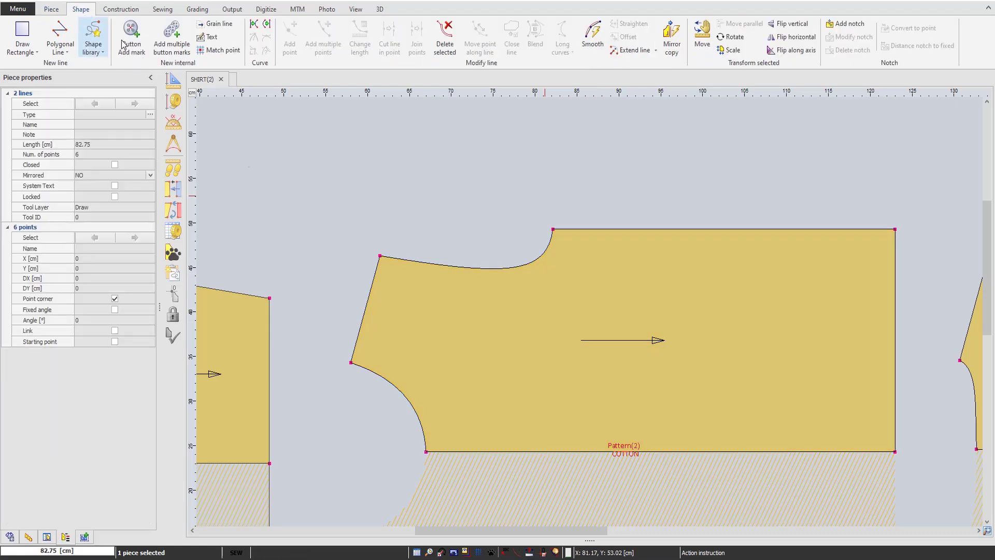
click(466, 264)
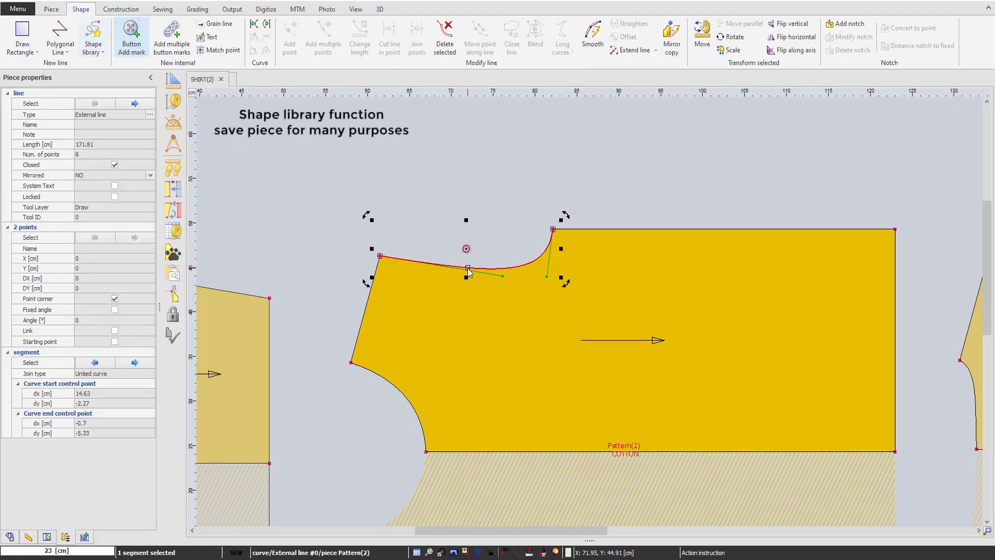
click(102, 52)
click(106, 65)
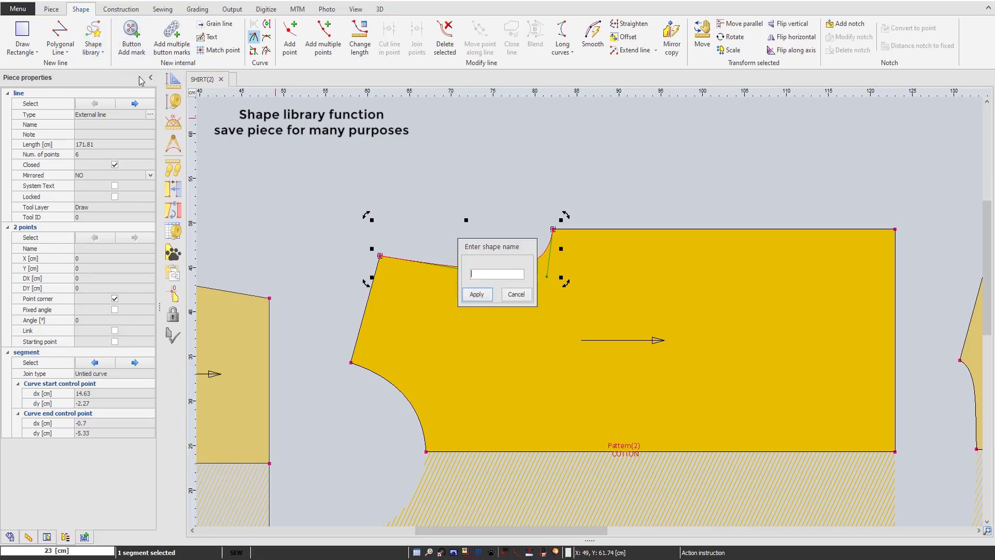
text(ARMHOLE CURVE)
click(476, 295)
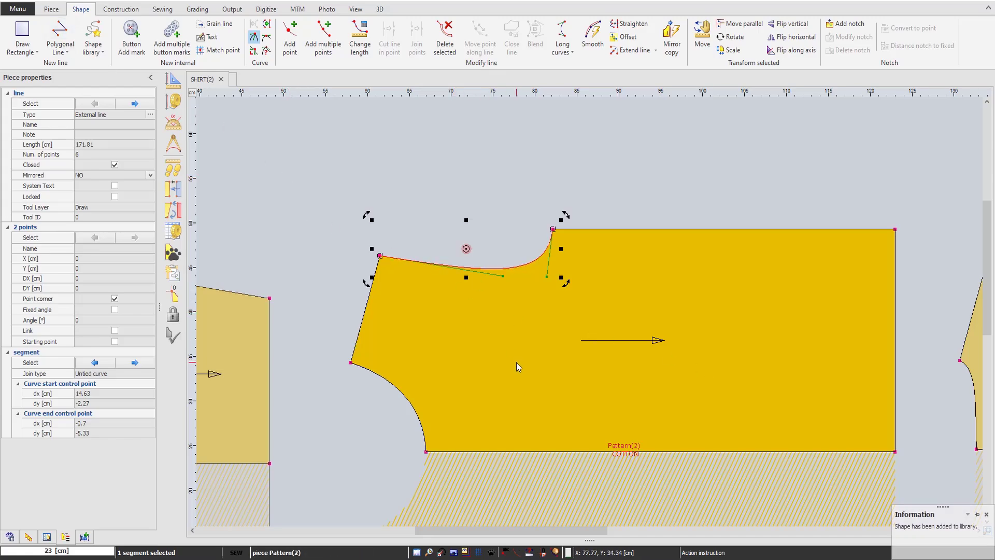
- Place a copy of the Pattern piece in the empty workspace to the left of the original sleeve
scroll(521, 365, down, 5)
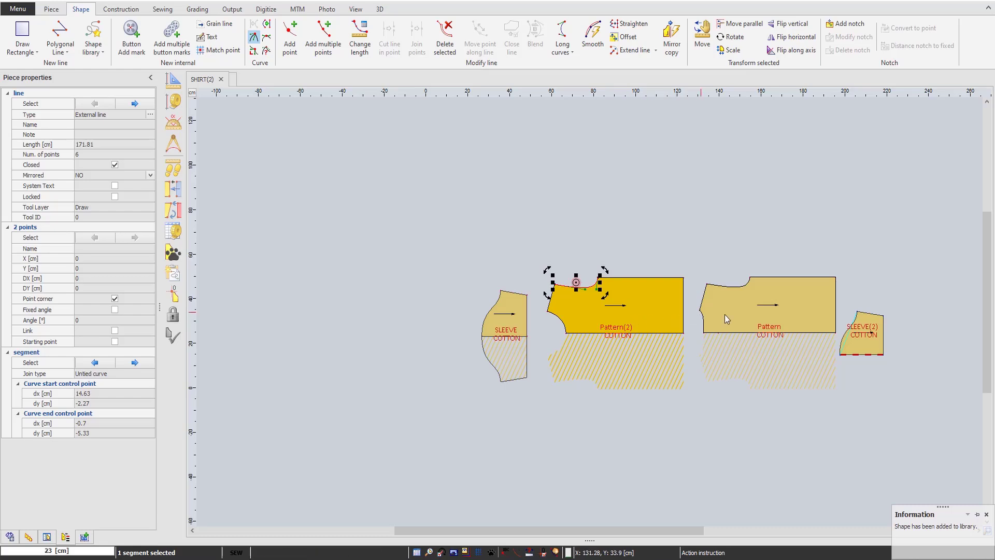
click(727, 315)
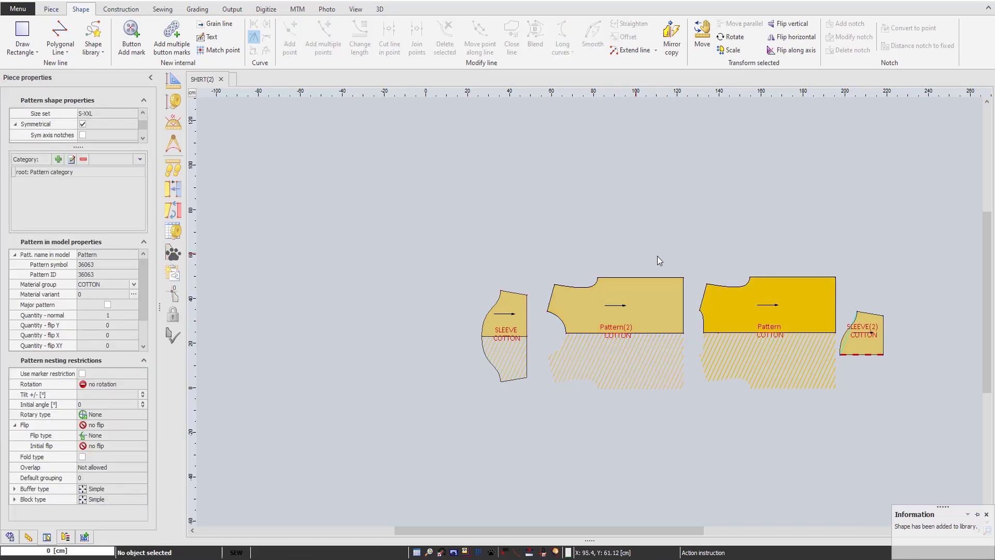
click(735, 315)
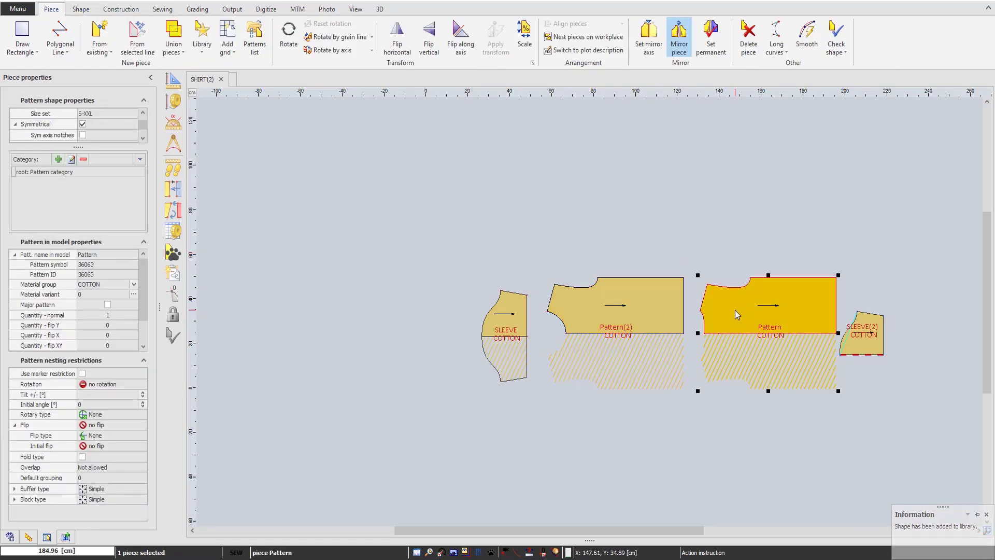
drag(732, 309, 369, 313)
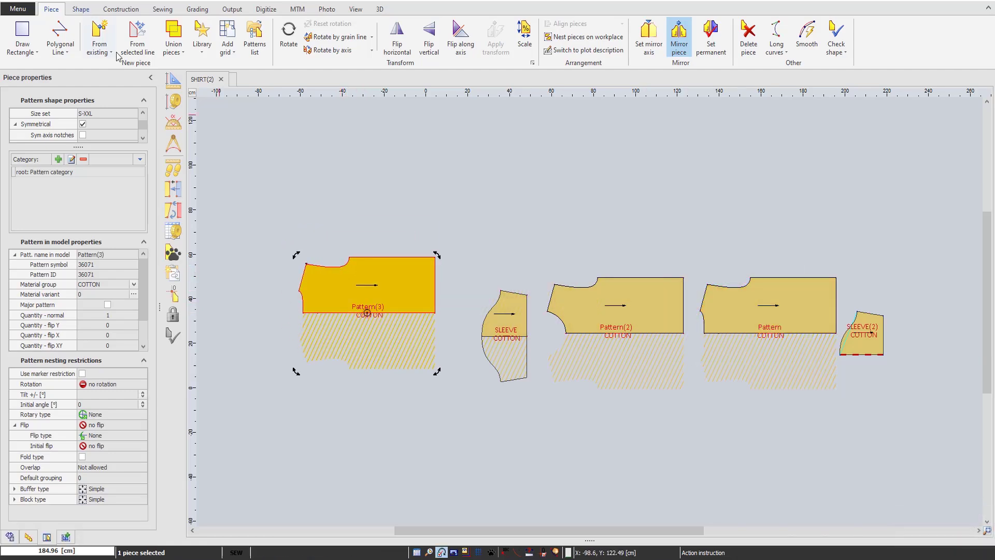
- Convert the copied piece's armhole curve to a straight segment
click(337, 267)
right_click(338, 265)
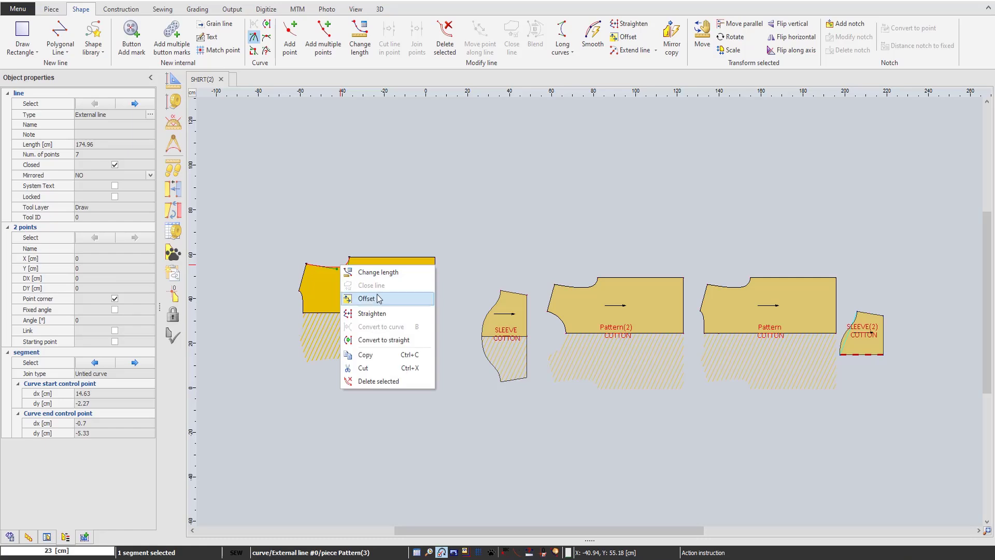
click(386, 340)
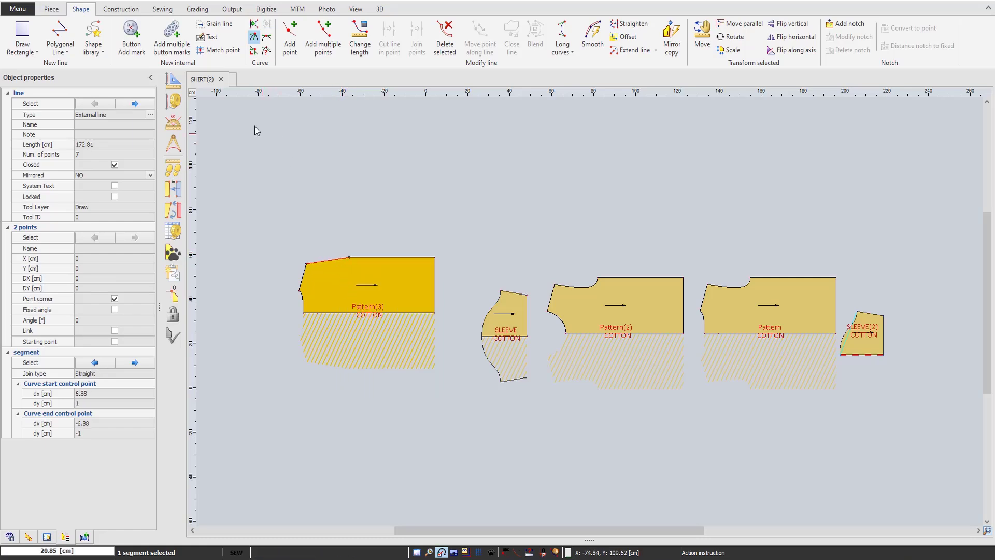
- Import ARMHOLE CURVE from the shape library and place it above the copied Pattern piece
click(101, 48)
click(115, 77)
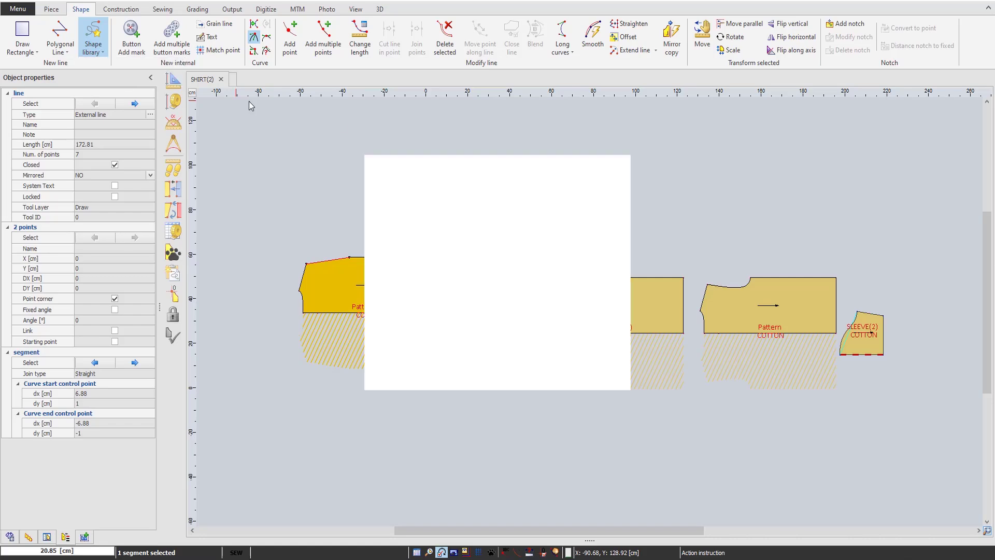
click(538, 185)
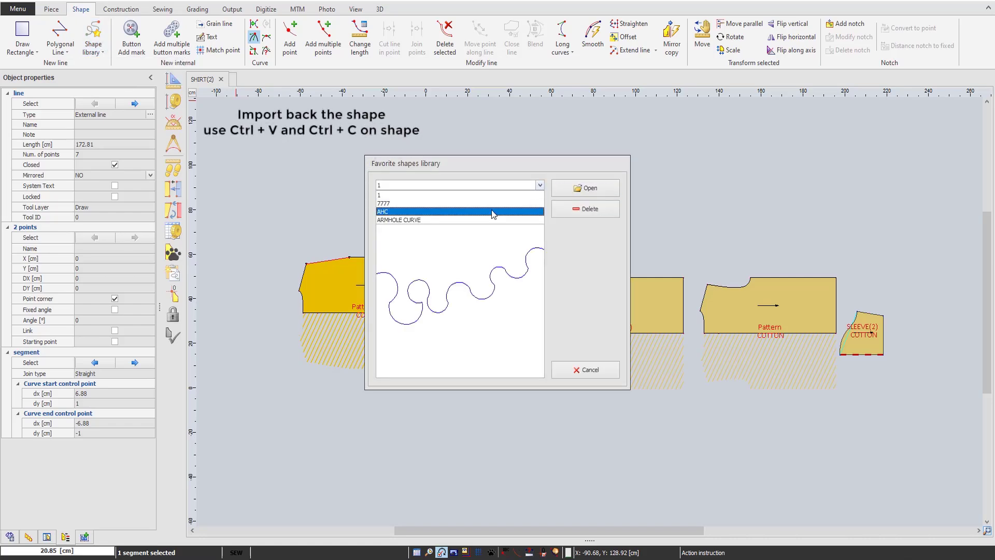
click(463, 220)
click(585, 191)
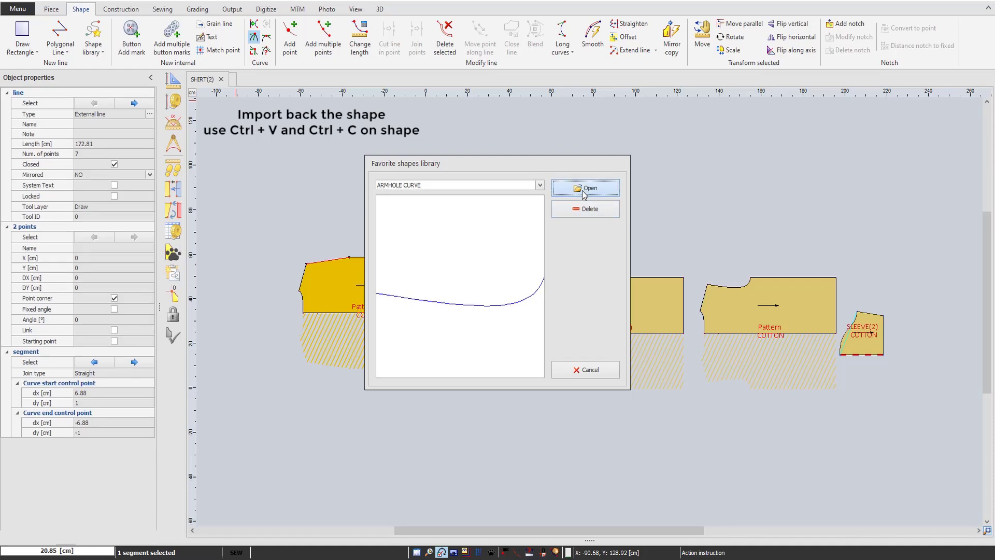
click(371, 206)
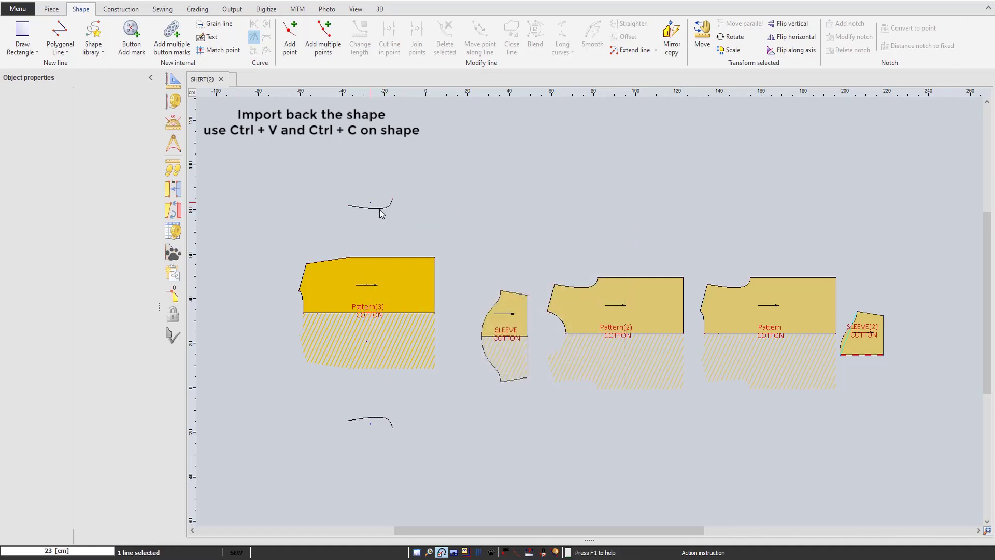
- Replace Pattern(3)'s straight armhole segment with a copy of the imported ARMHOLE CURVE and delete the loose imported curve
key(ctrl+c)
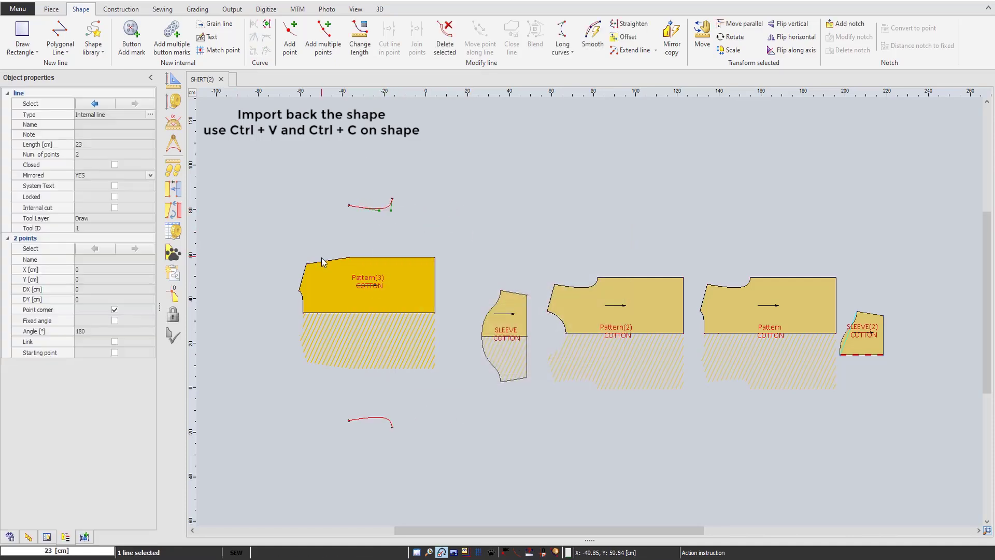
click(332, 260)
key(ctrl+v)
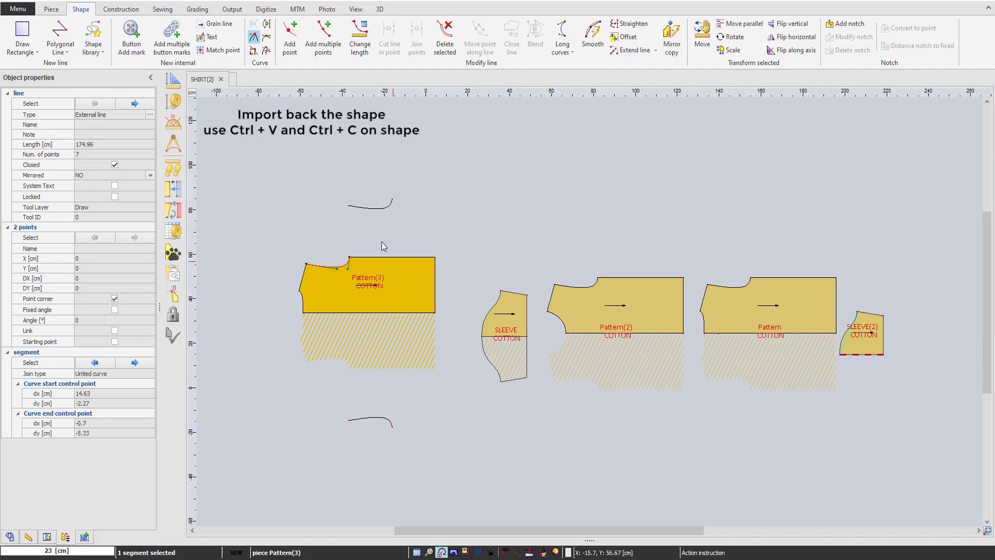
click(383, 208)
key(Delete)
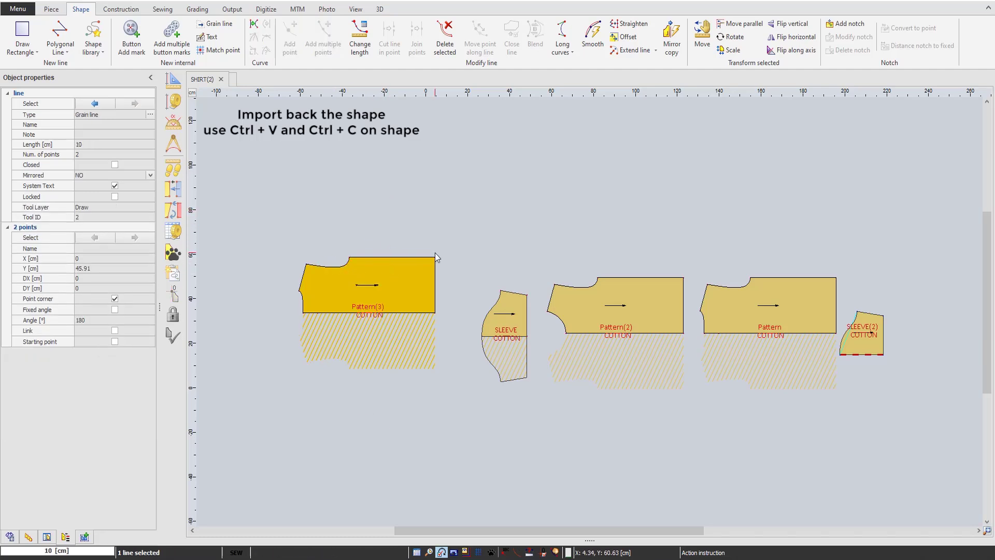
- Delete the SLEEVE(2) piece from the workspace
right_click(869, 343)
key(Escape)
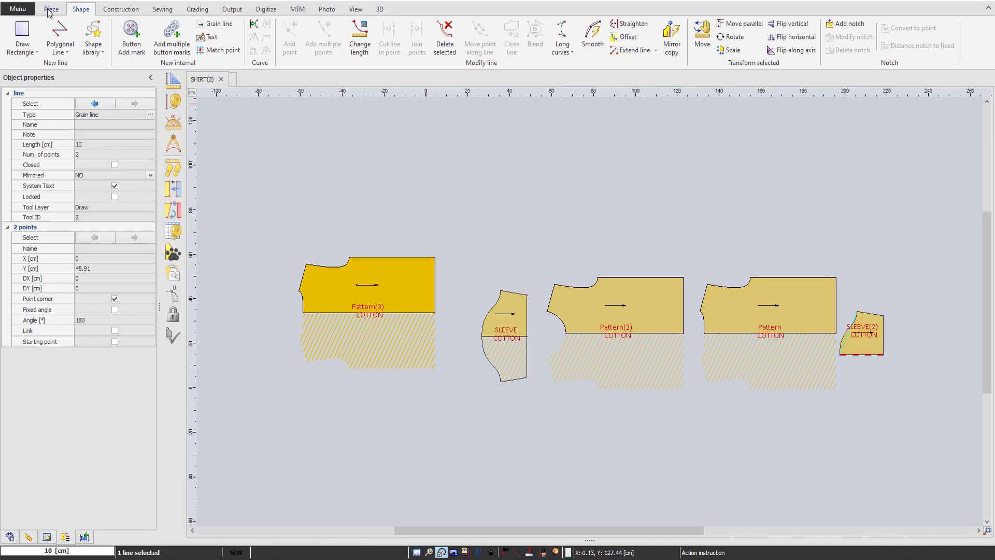
key(Escape)
click(872, 344)
right_click(875, 342)
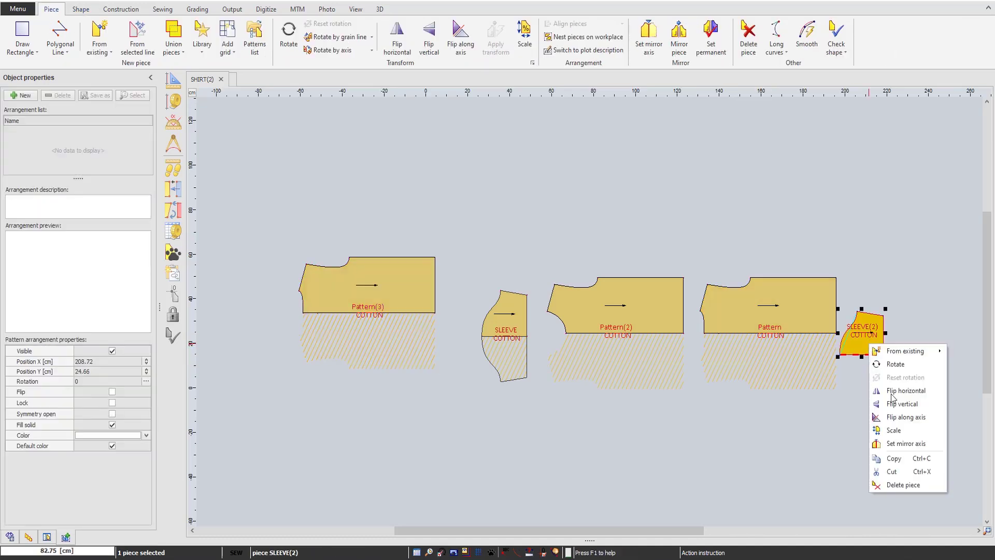
key(Escape)
key(Delete)
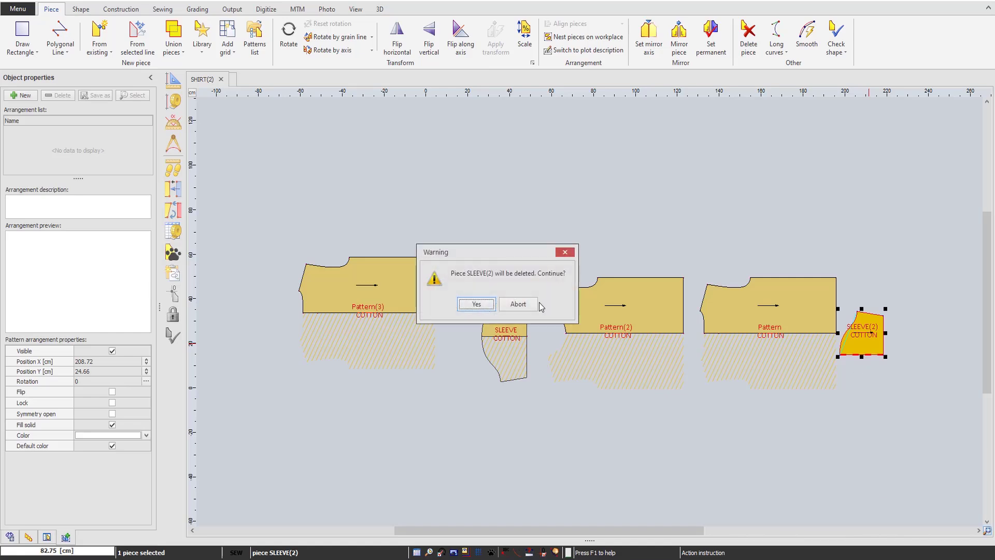
click(476, 304)
- Delete the Pattern(3) piece from the workspace
right_click(388, 289)
click(449, 424)
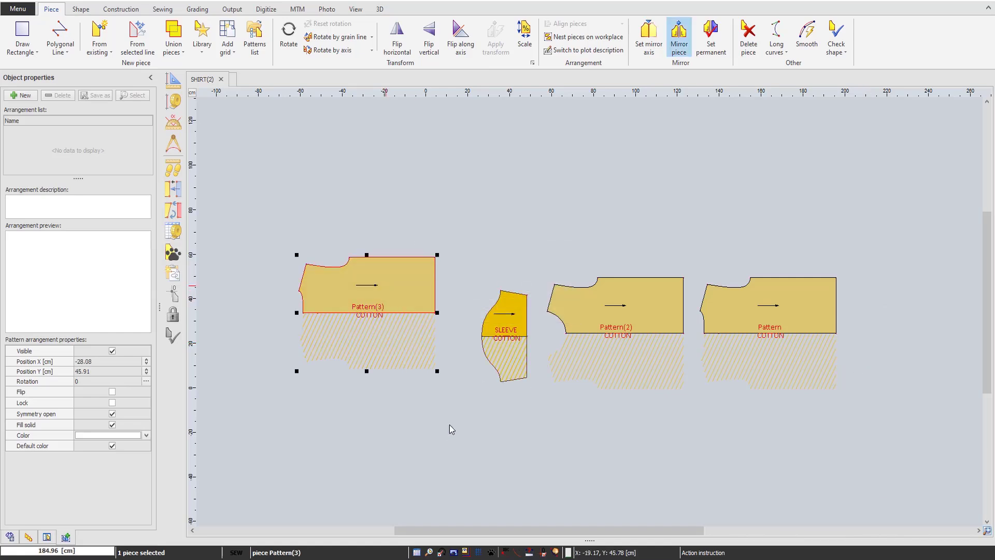
click(476, 306)
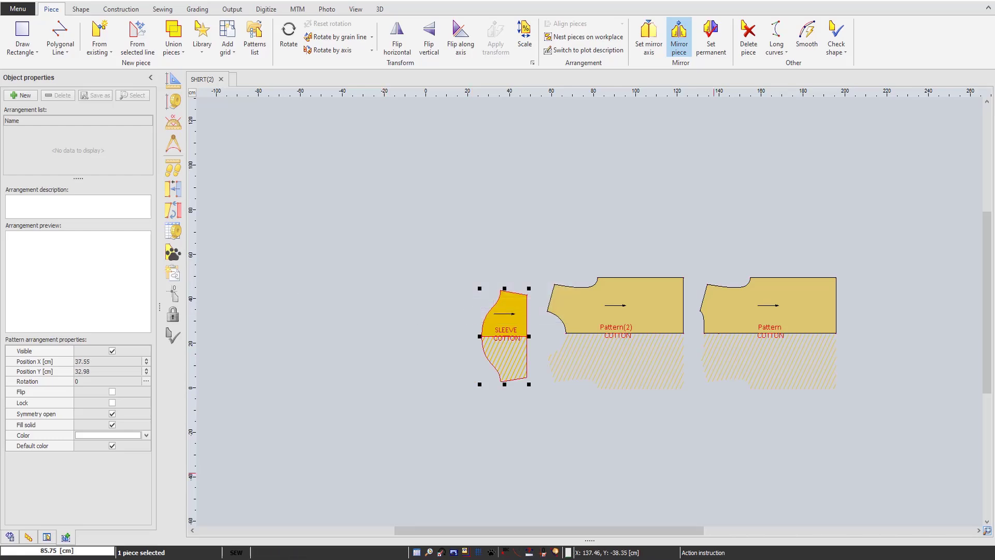
click(986, 532)
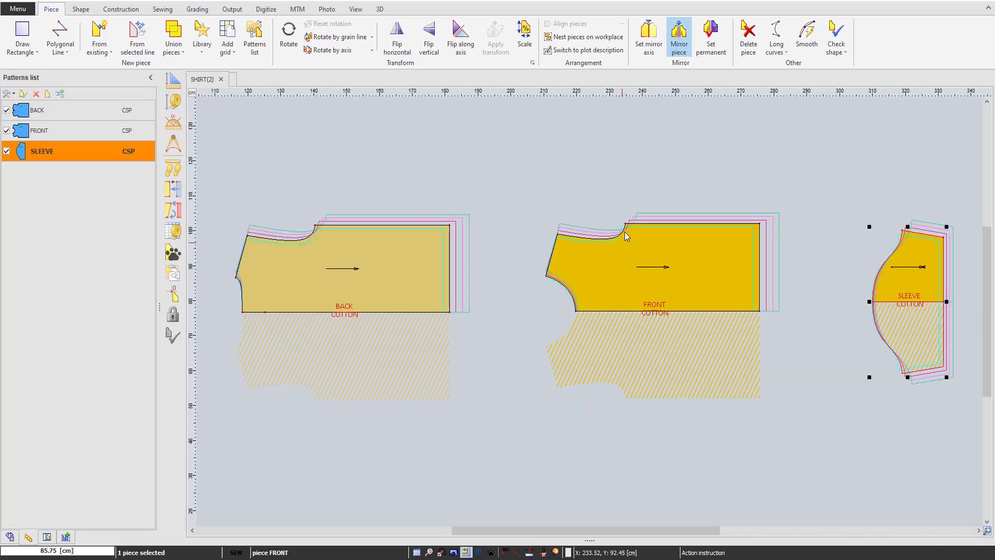
- Stack the FRONT piece's graded sizes at the underarm point where the armhole meets the side seam
click(626, 237)
click(198, 10)
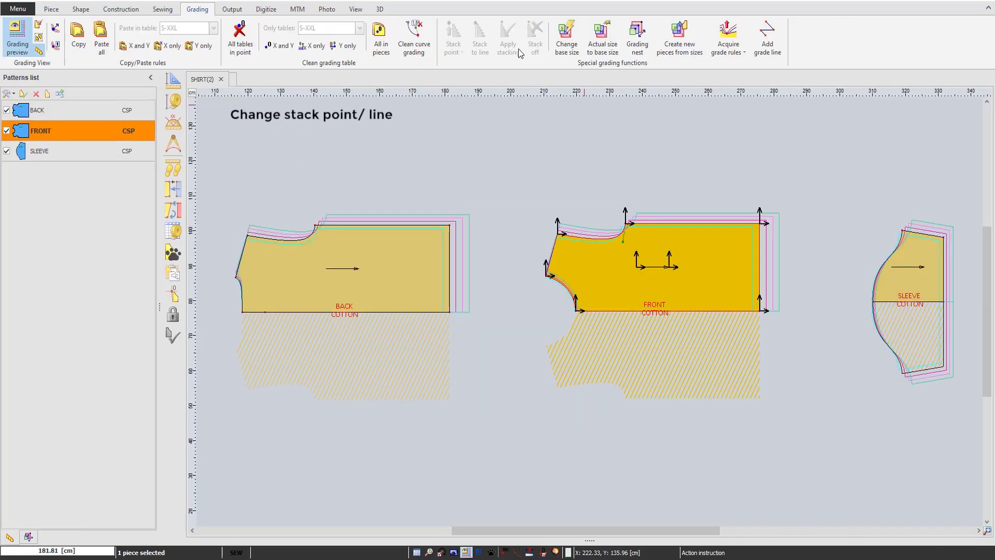
click(566, 39)
click(624, 223)
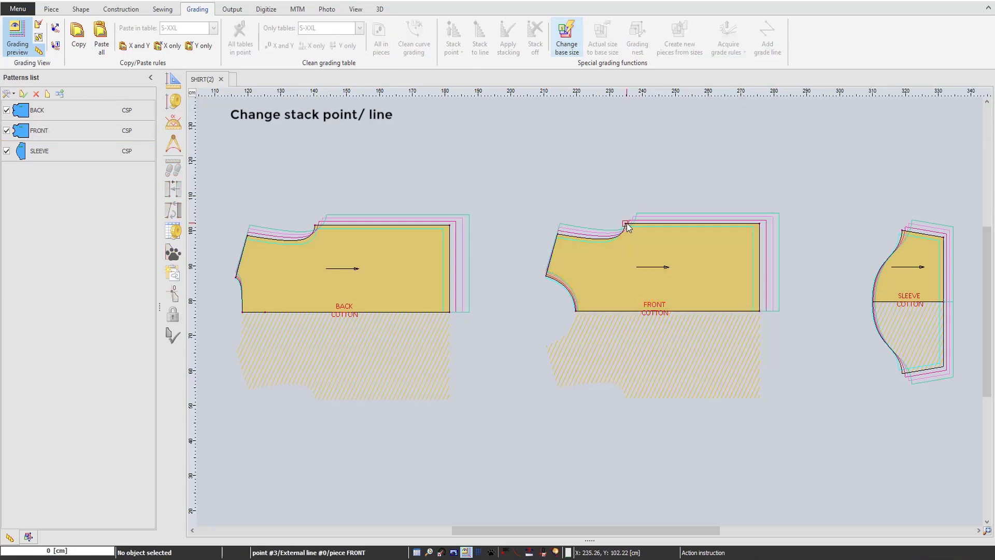
click(623, 223)
click(449, 40)
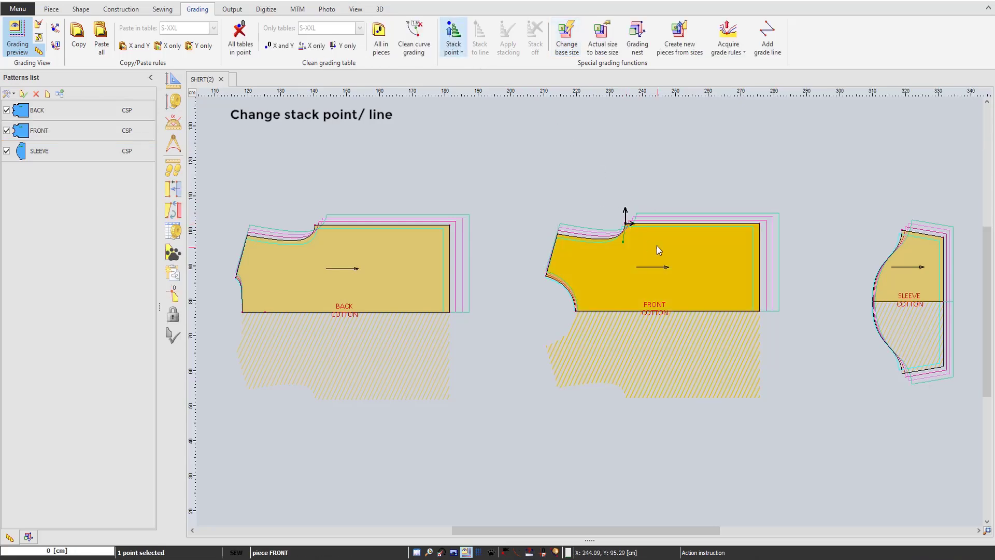
click(458, 37)
click(463, 64)
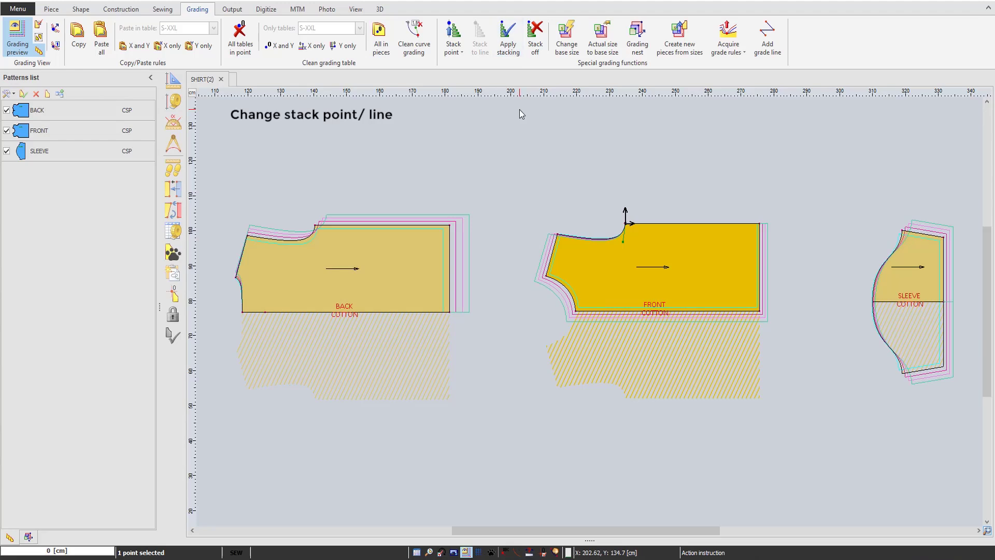
- Turn off the point stacking and stack the FRONT piece's graded sizes along its shoulder line
click(534, 42)
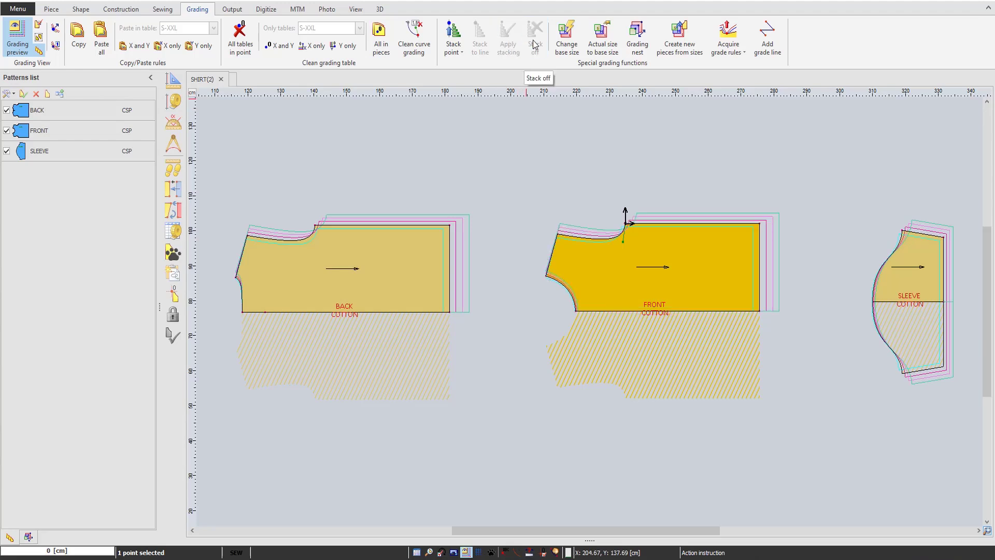
click(552, 247)
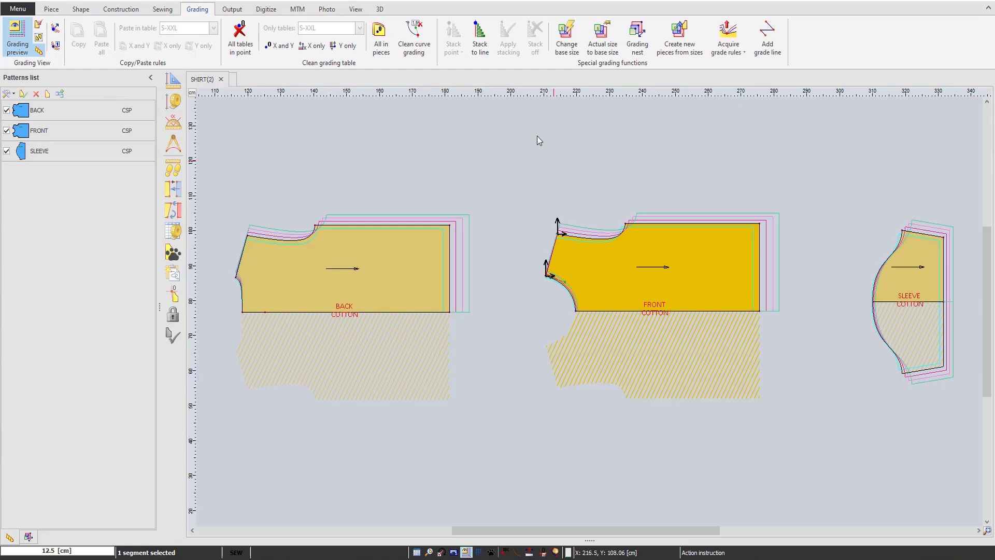
click(480, 39)
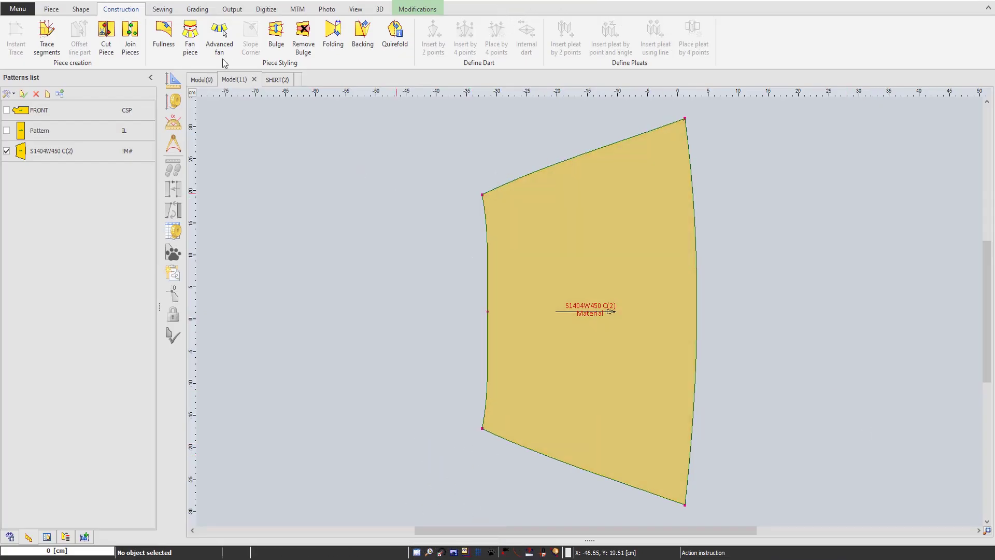
- Apply Fullness to S1404W450 C(2), lengthening the wide curved edge symmetrically by 10 cm with 10 cut bulge lines and a smooth shape
click(157, 32)
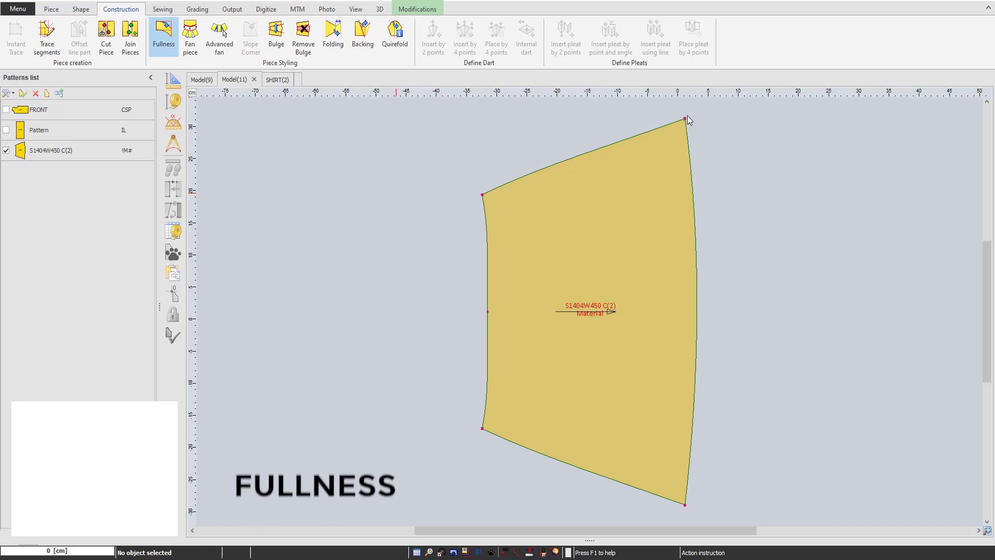
click(686, 120)
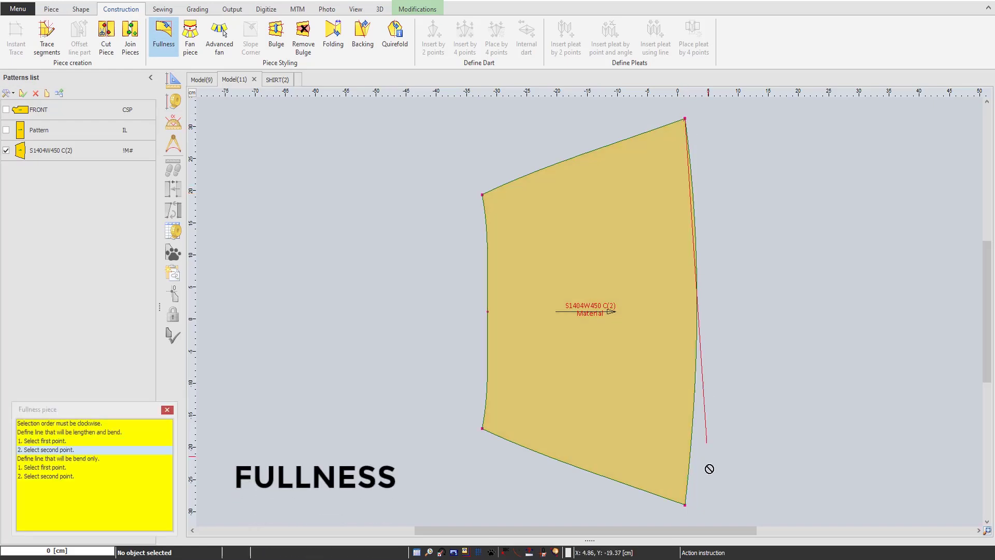
click(685, 503)
click(483, 429)
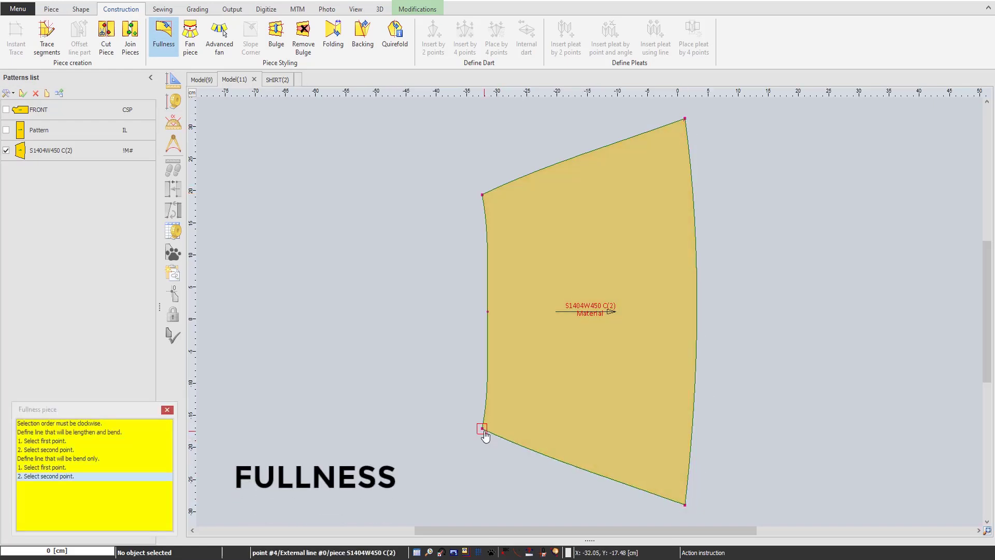
click(483, 195)
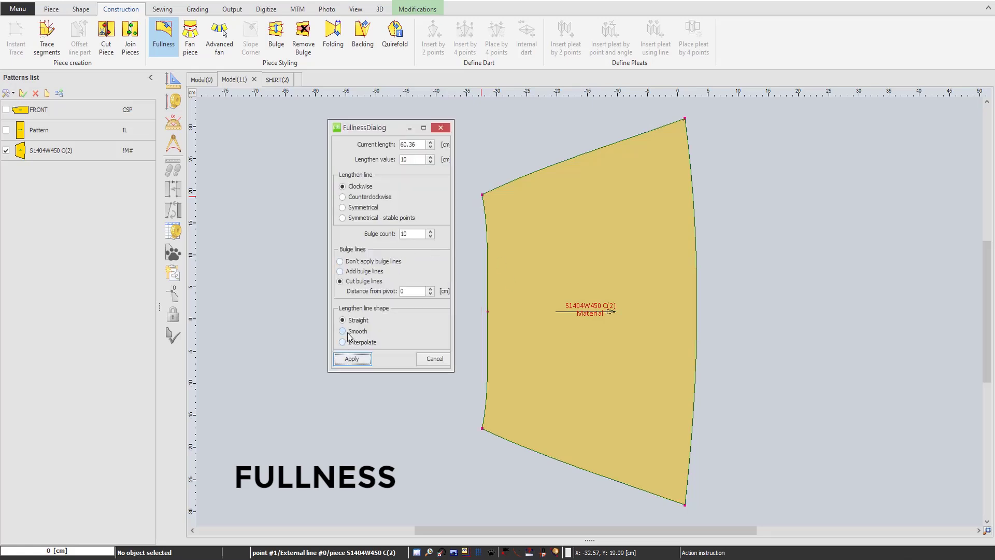
click(354, 210)
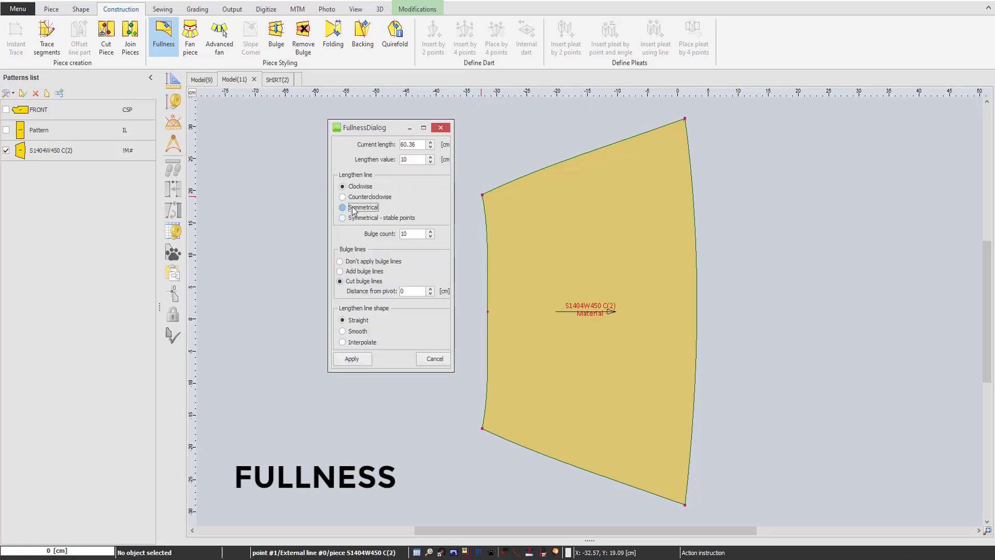
click(358, 332)
click(352, 359)
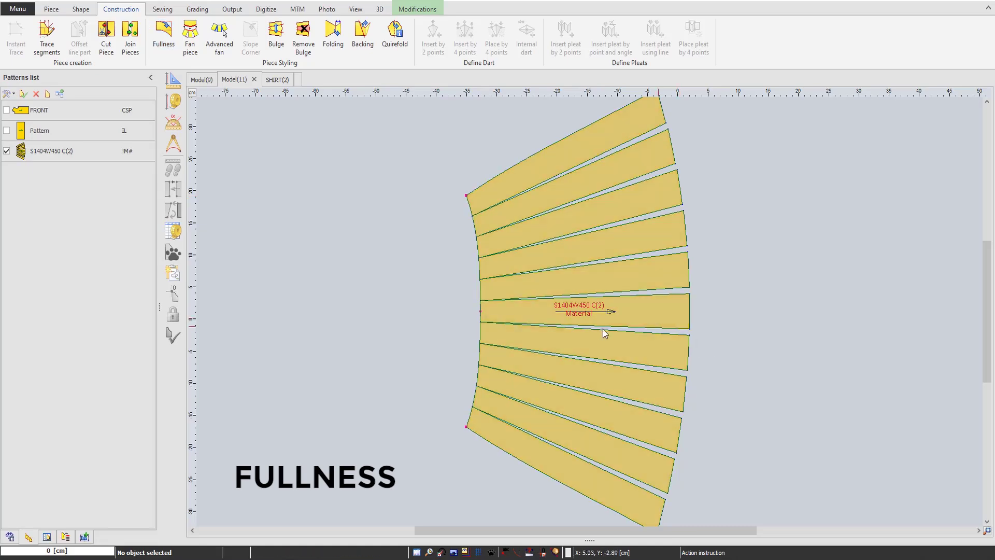
scroll(591, 309, down, 3)
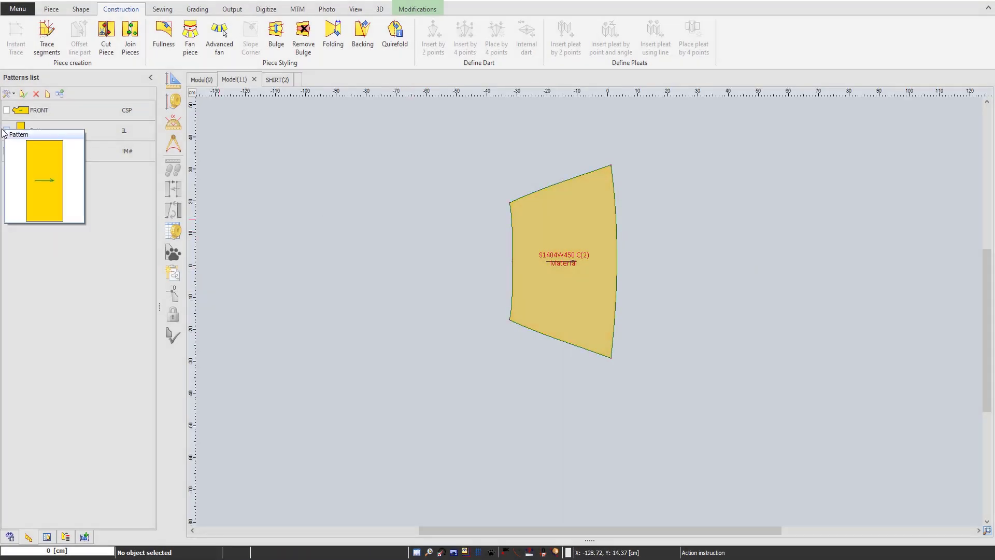
- Show the rectangular Pattern piece and fan it to S1404W450 C(2)'s wide curved edge, lengthening the adjacent long edge and bending the opposite one
click(6, 130)
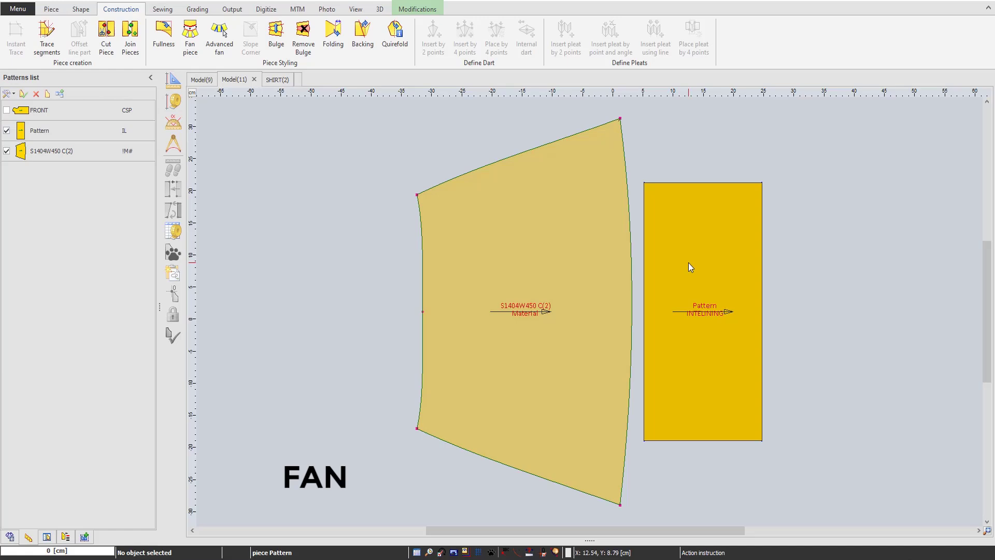
click(190, 37)
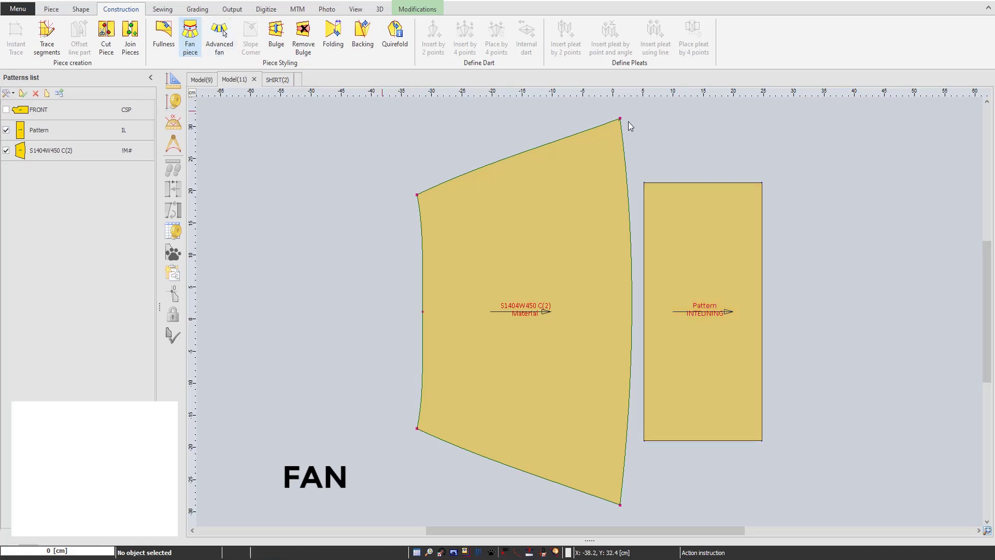
click(619, 120)
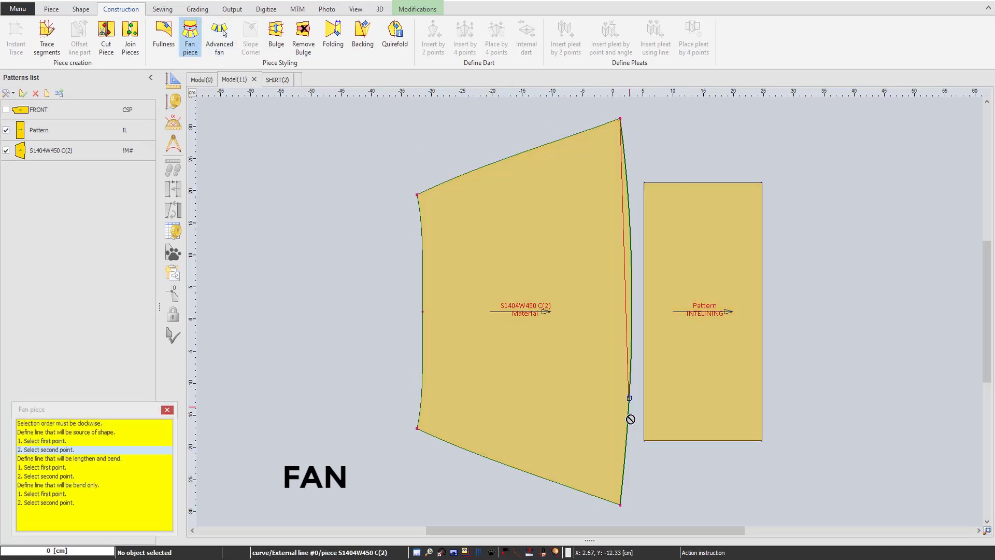
click(620, 502)
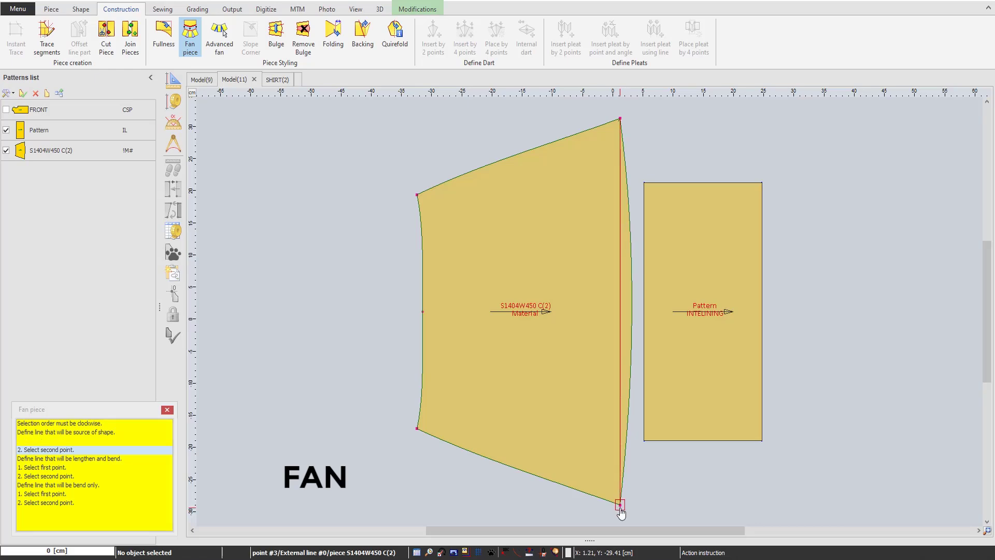
click(644, 440)
click(645, 192)
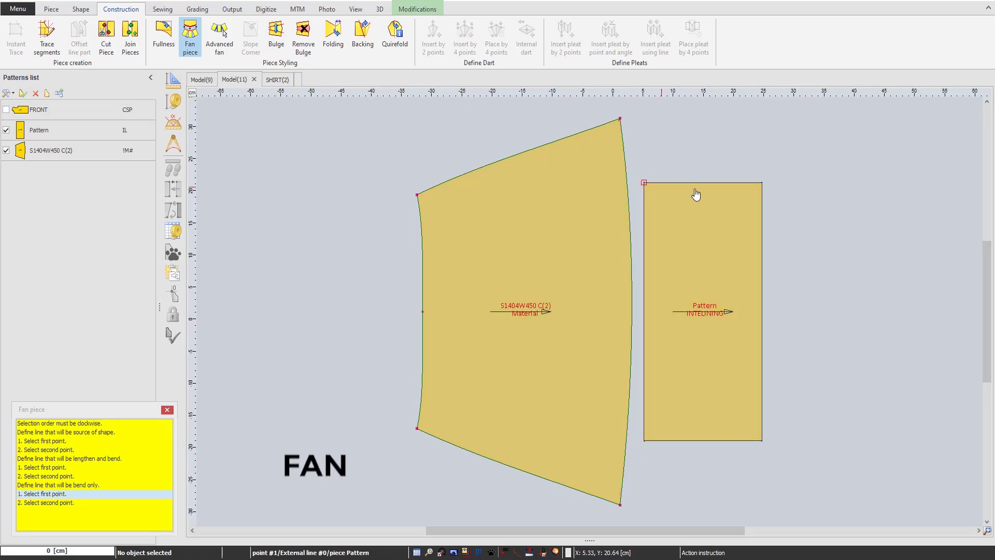
click(762, 184)
click(762, 440)
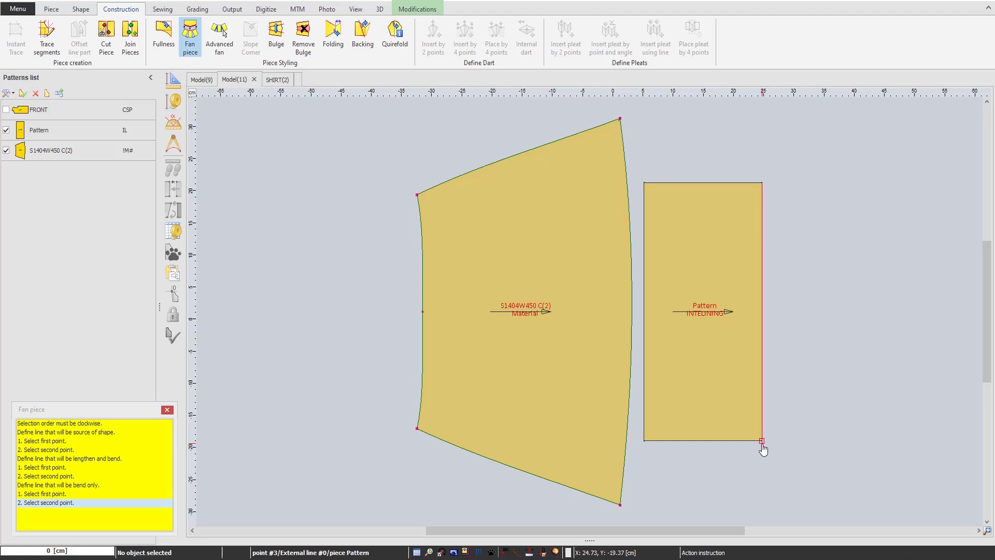
click(357, 244)
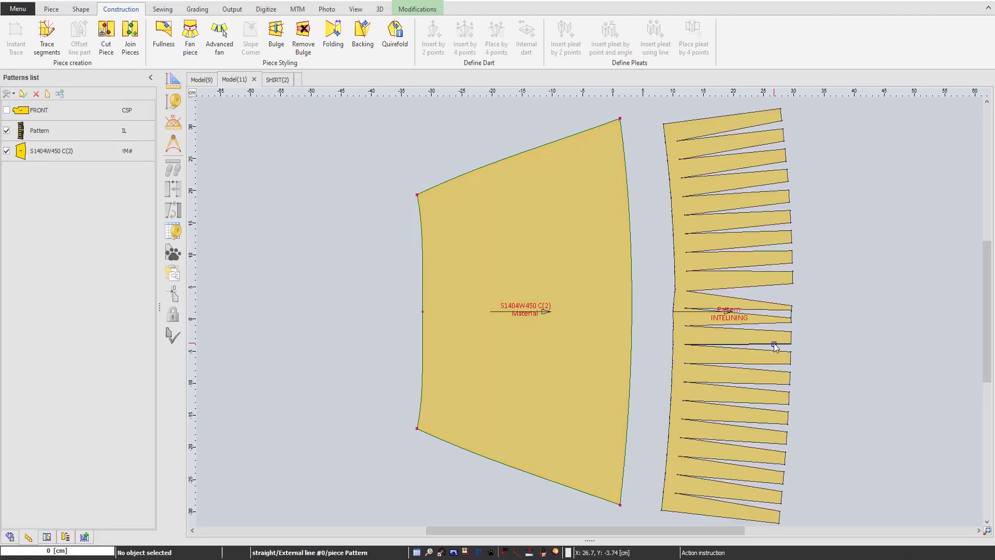
scroll(589, 312, down, 3)
scroll(589, 312, up, 3)
scroll(591, 316, down, 3)
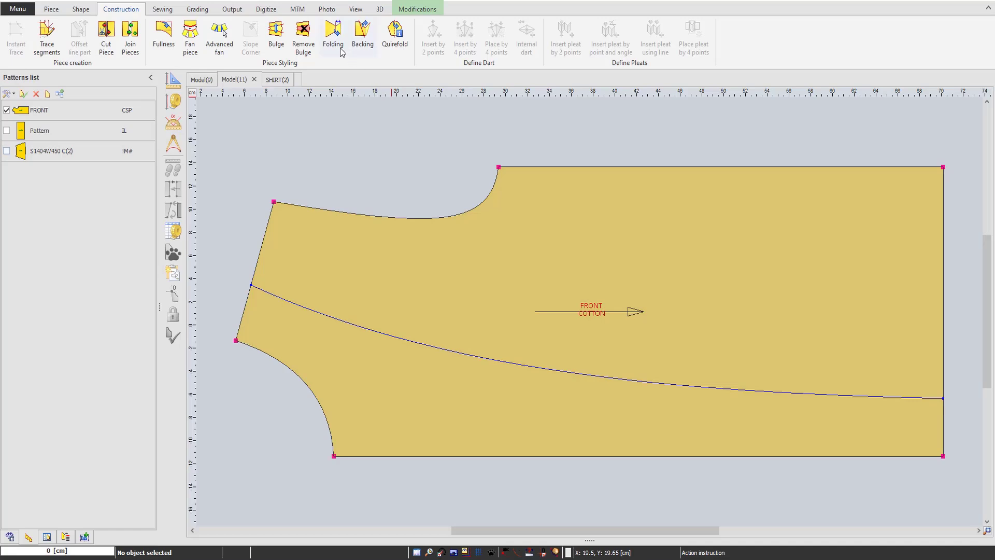
- Fold the FRONT piece outward along its long straight side edge, trying a 1.5 cm width, the double fold option and fold notches
click(335, 39)
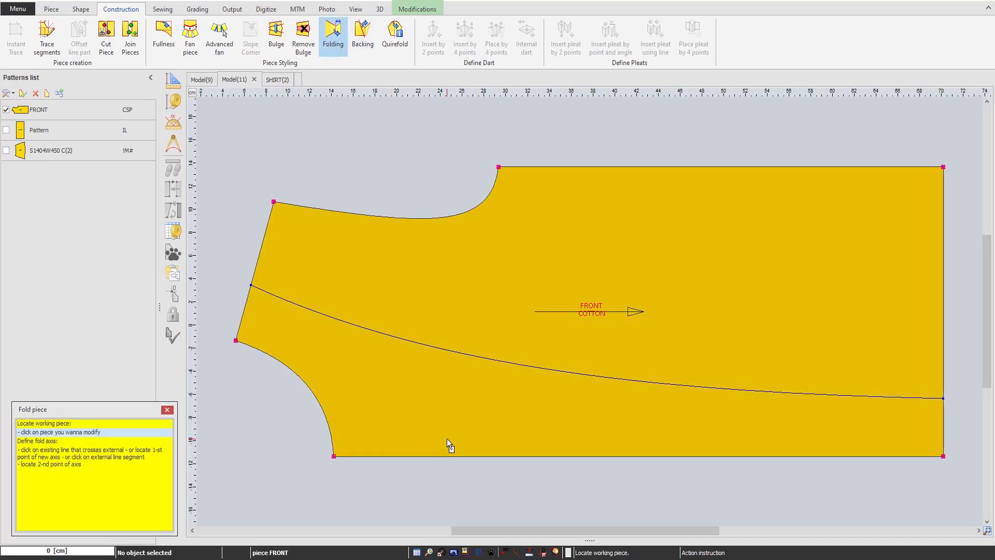
click(470, 396)
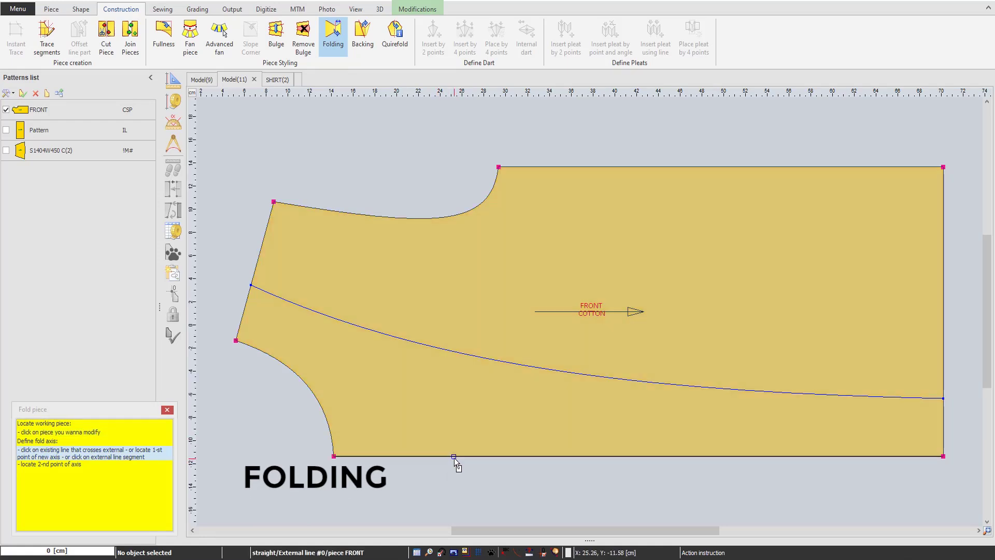
click(454, 457)
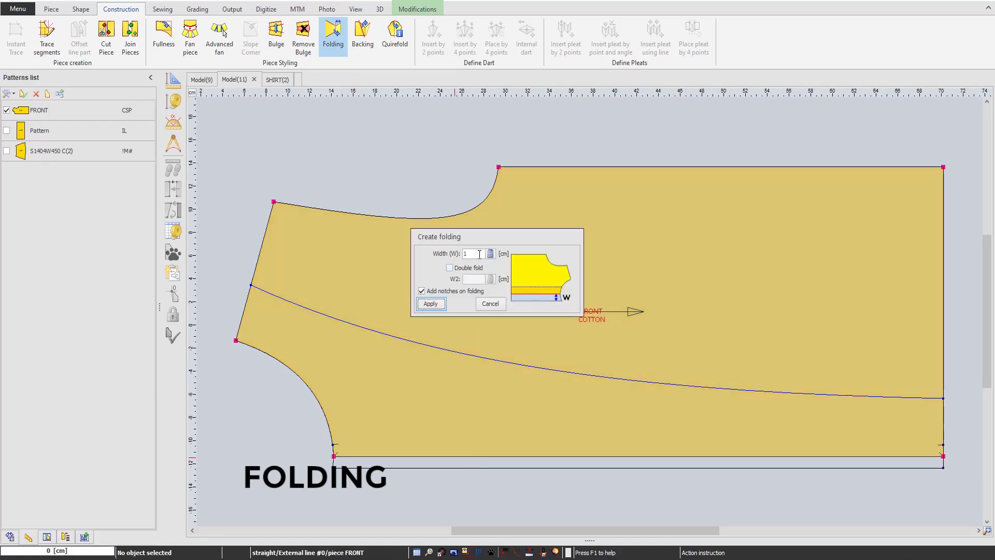
click(479, 254)
text(.5)
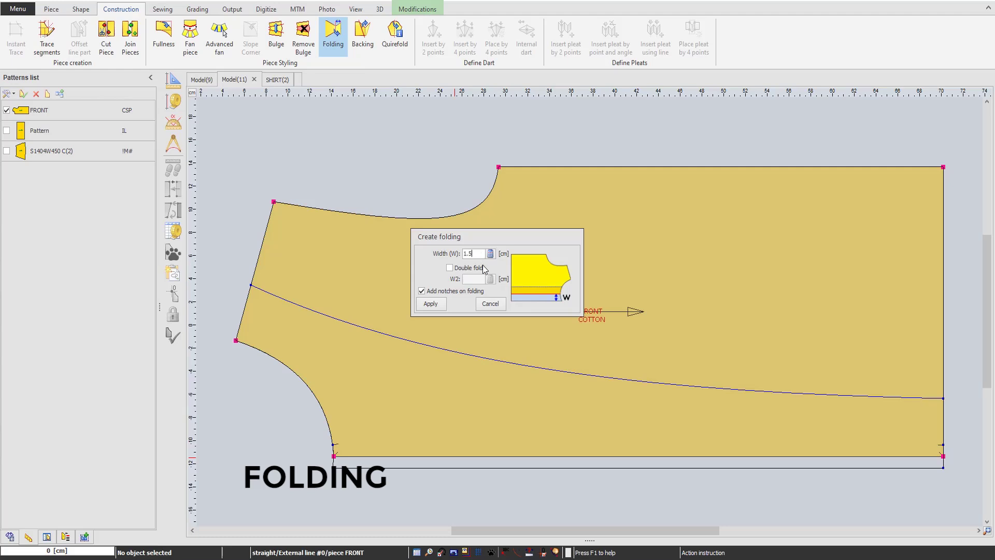
click(449, 268)
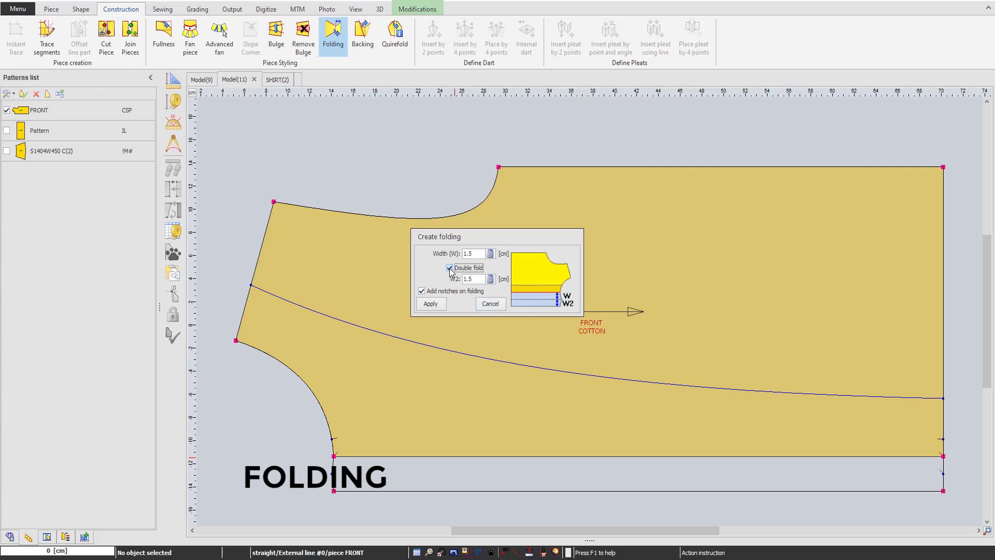
click(455, 271)
click(430, 303)
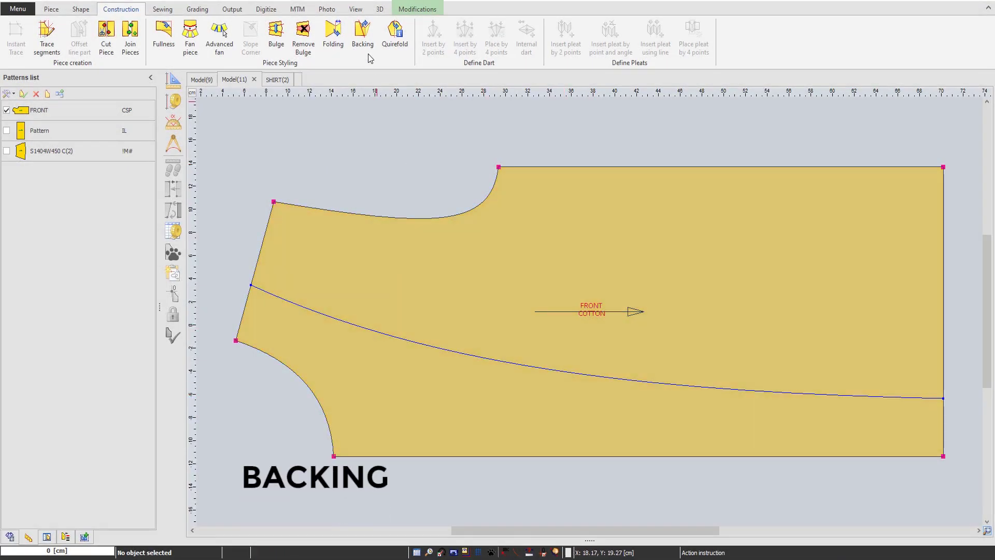
- Add a backing to the FRONT piece, folded along its long straight side edge and shaped by the internal curved line, without creating a new piece
click(362, 35)
click(446, 374)
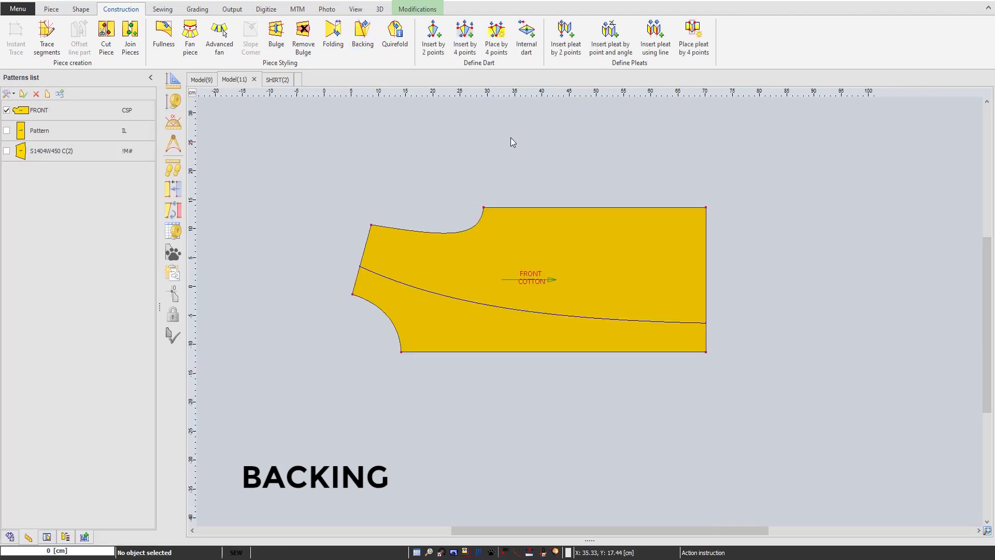
click(360, 37)
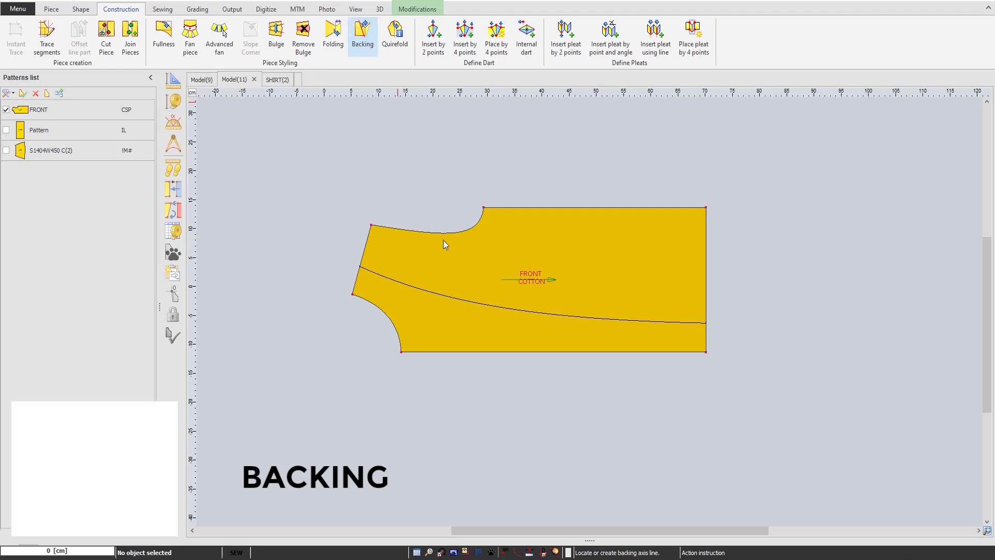
click(480, 347)
click(477, 352)
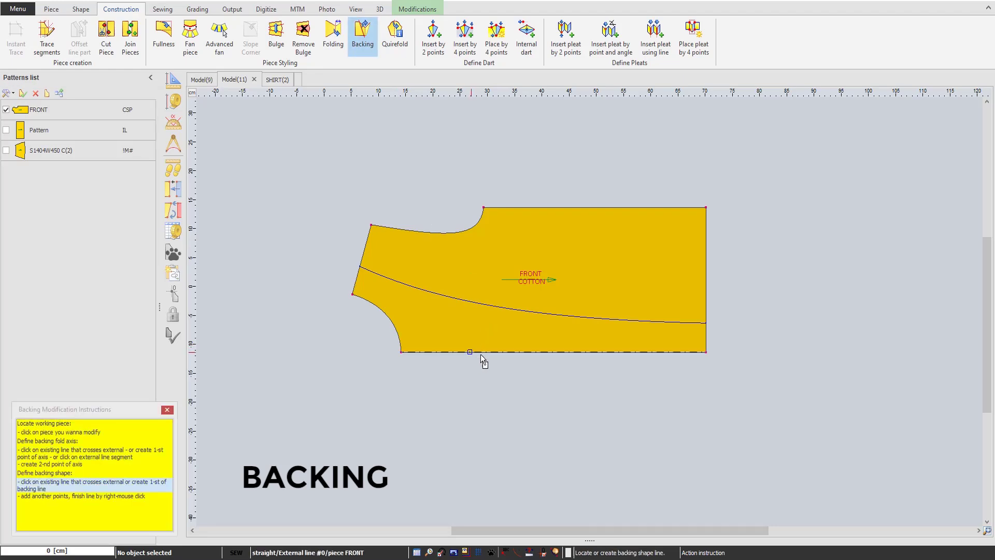
click(539, 313)
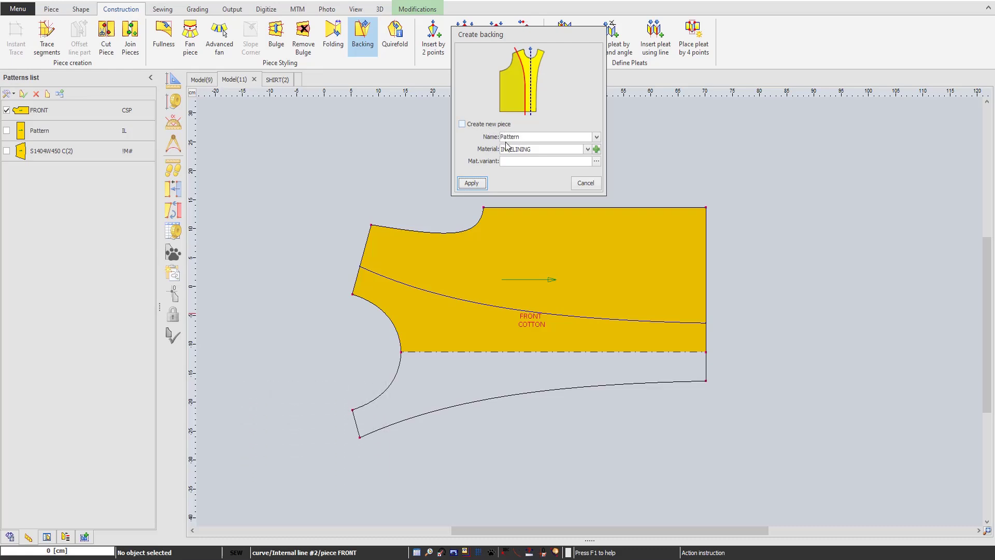
click(472, 183)
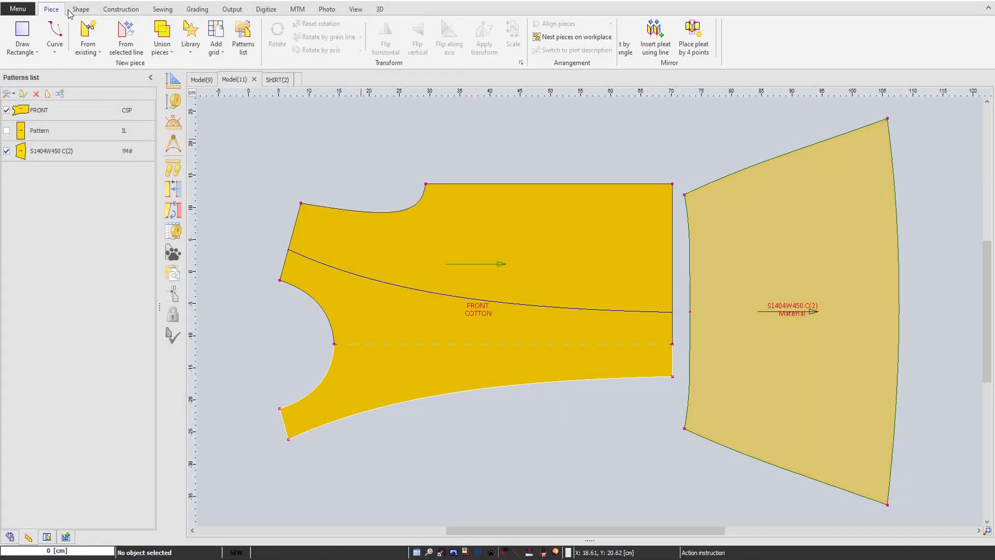
- Move the FRONT piece farther away from S1404W450 C(2)
click(422, 233)
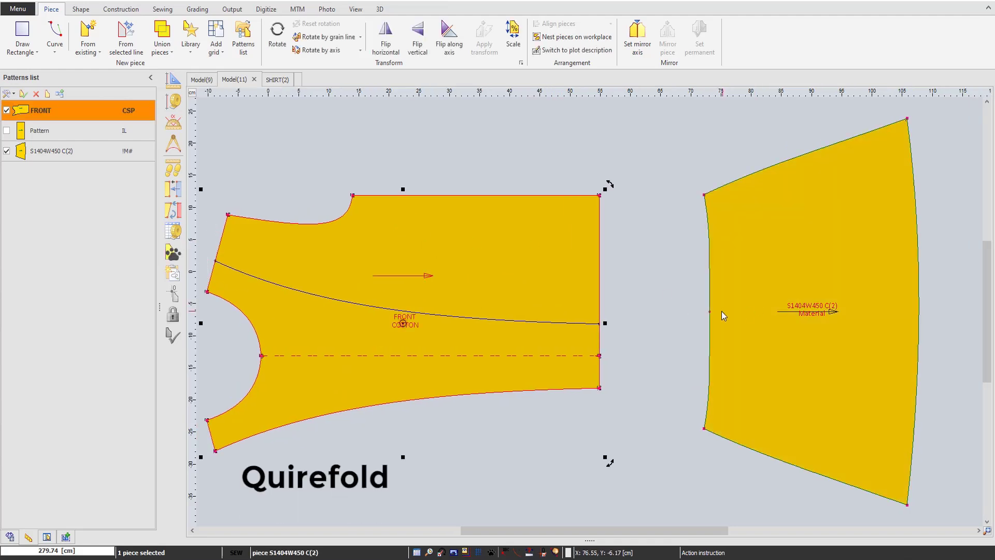
click(726, 310)
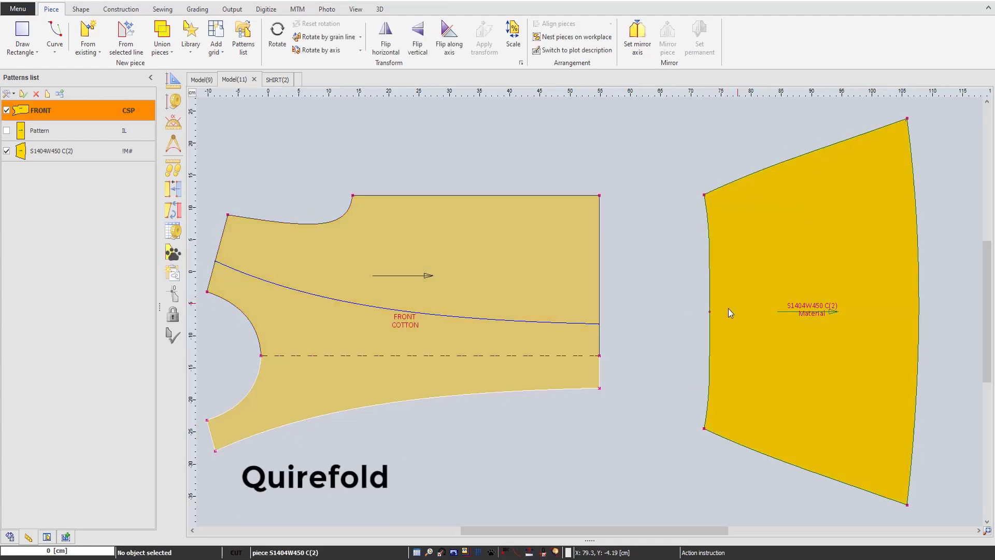
click(904, 109)
drag(904, 109, 907, 106)
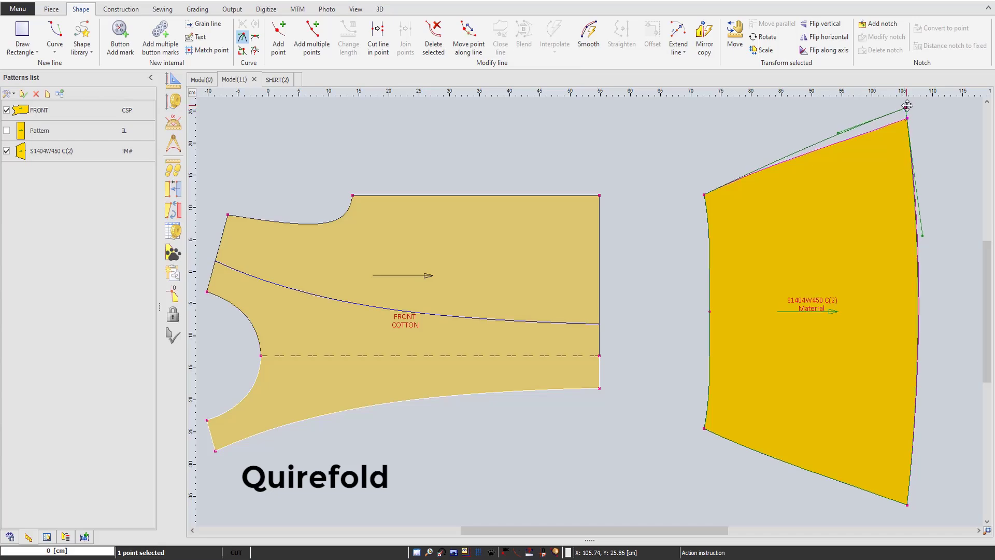
click(864, 87)
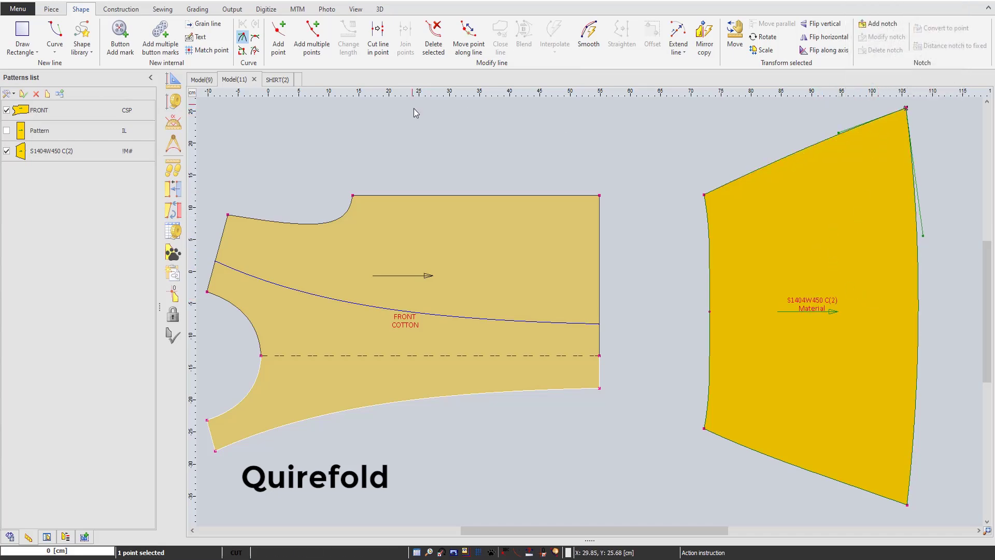
- Add a corner point at the midpoint of S1404W450 C(2)'s wide curved edge and move that edge's upper corner outward
click(920, 307)
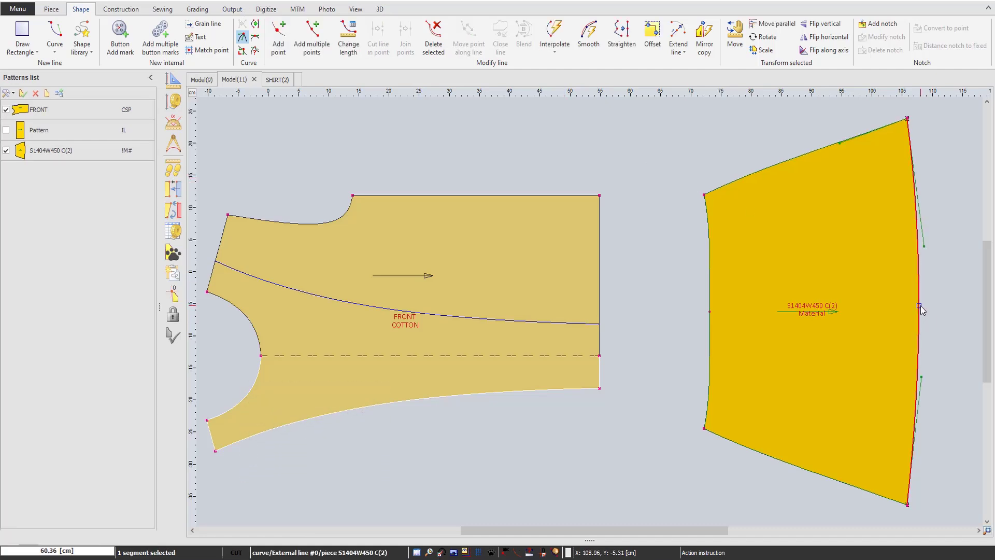
click(854, 288)
click(454, 227)
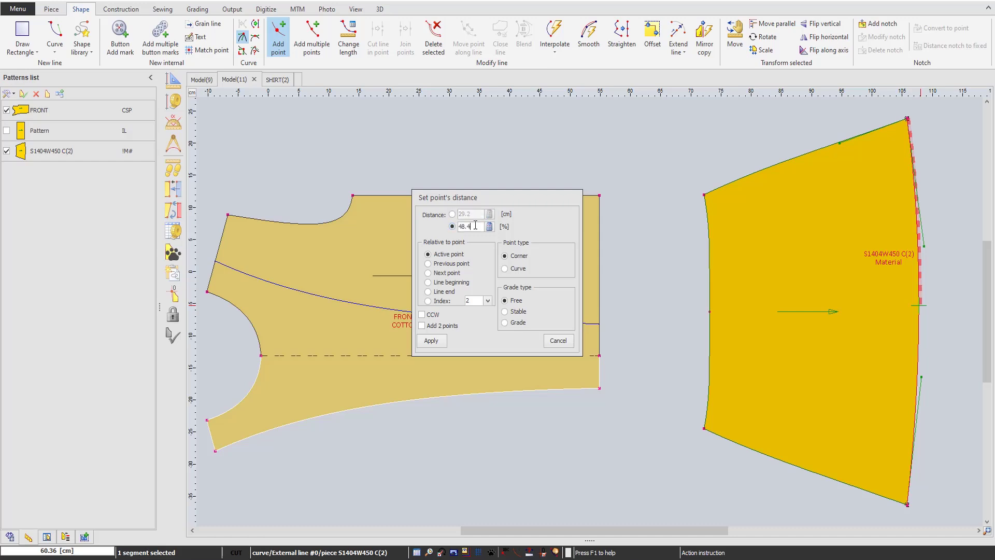
text(5)
key(Return)
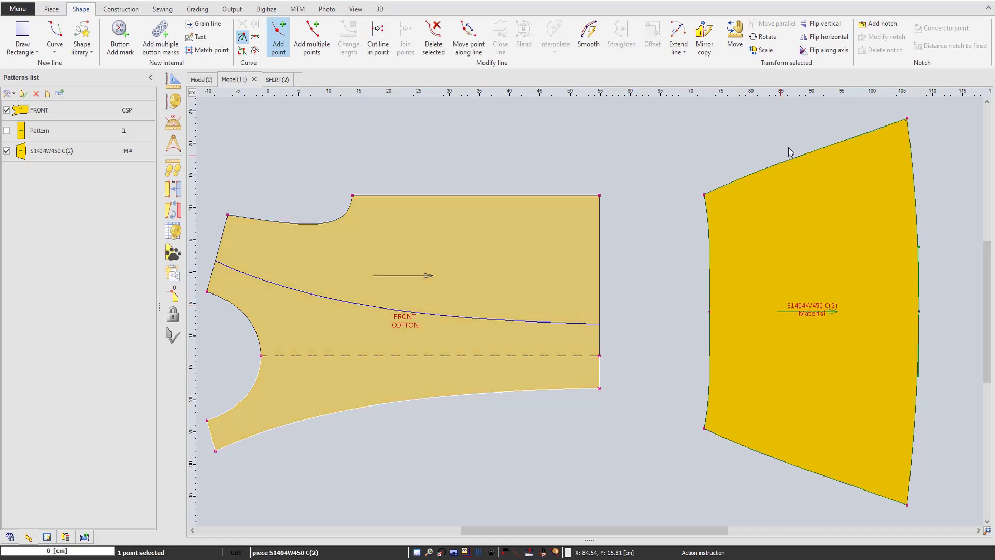
drag(907, 120, 902, 109)
click(864, 85)
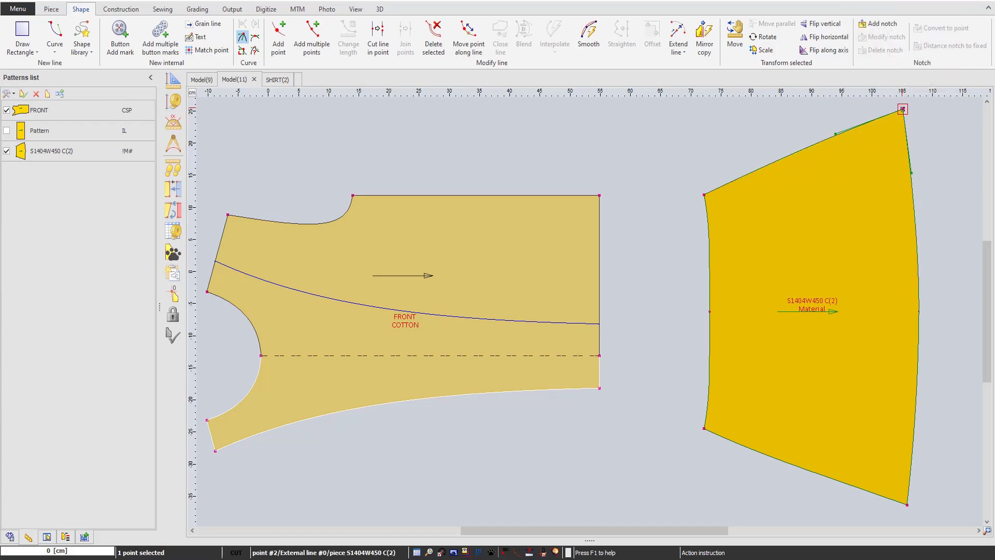
- Apply Quirefold to S1404W450 C(2) along the axis joining the midpoints of its narrow and wide curved edges
click(124, 9)
click(395, 35)
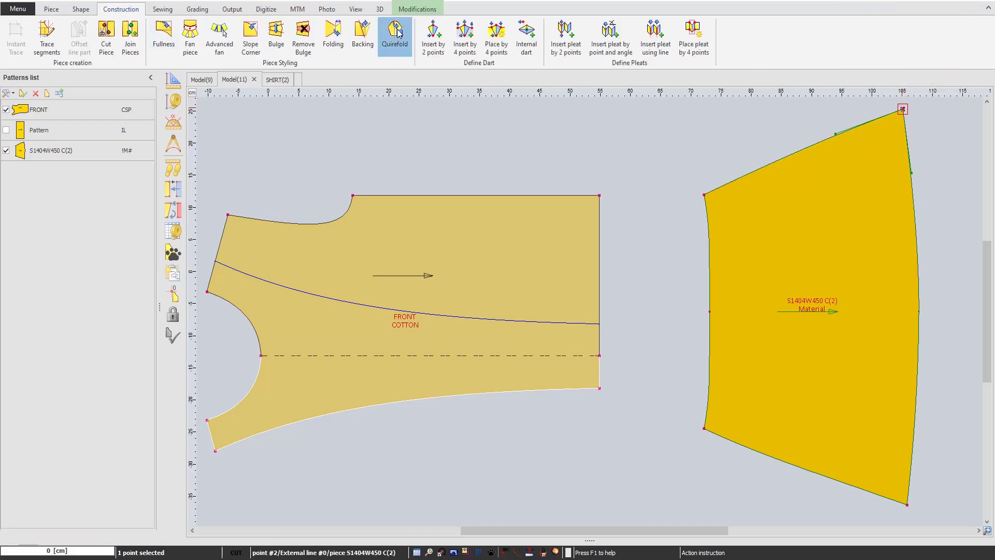
click(709, 311)
click(917, 312)
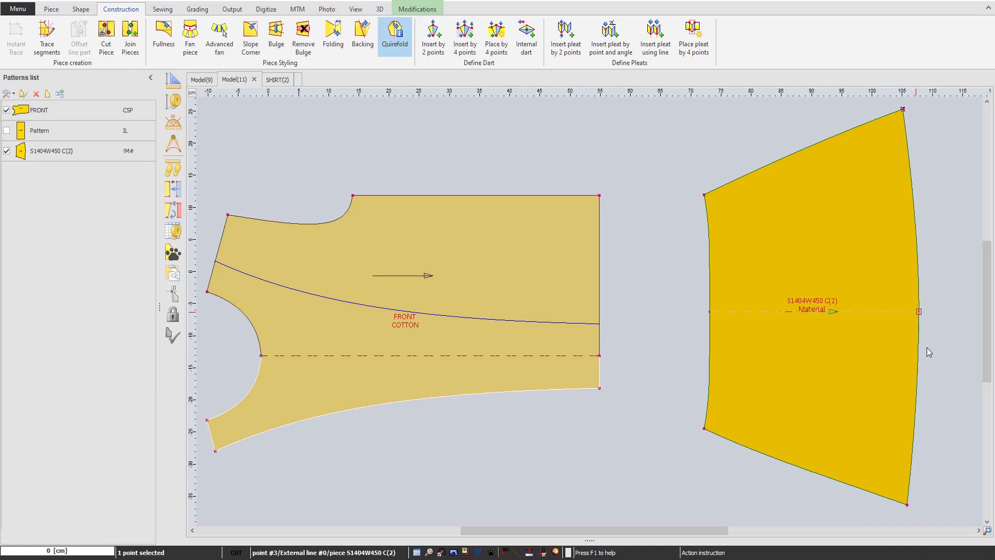
click(578, 353)
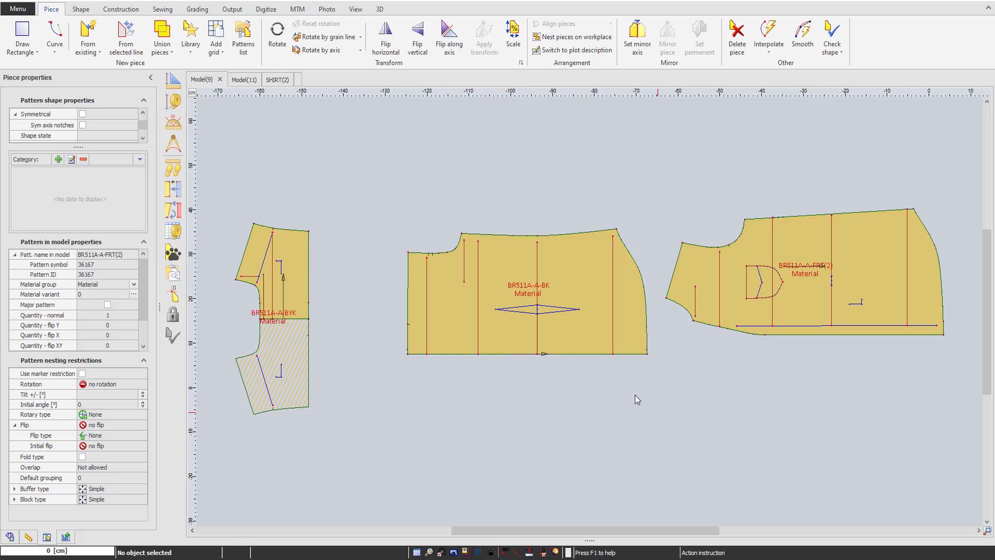
- Insert one right-facing Double Fold pleat, 1 cm wide, across BR511A-A-BK by two points along its lower straight edge
click(611, 342)
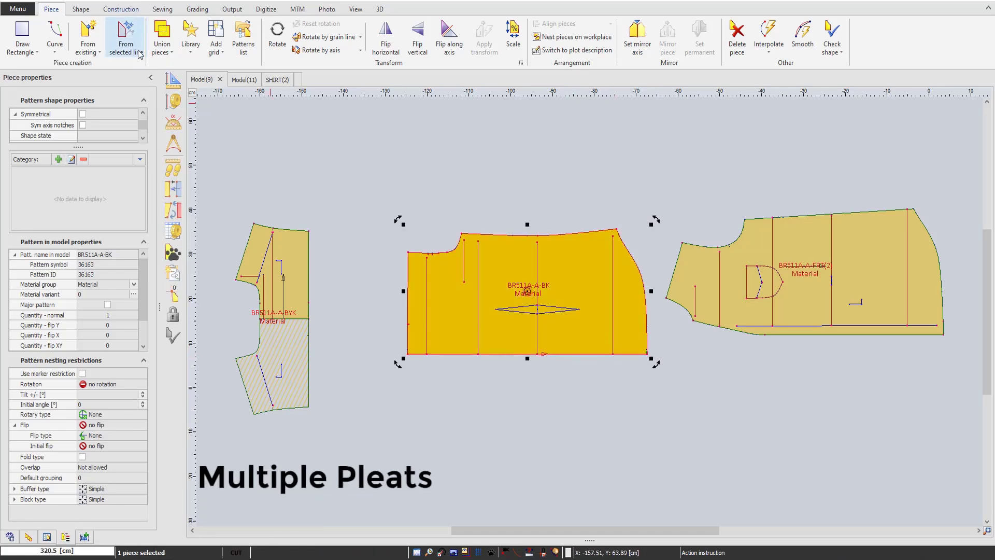
click(135, 11)
click(566, 35)
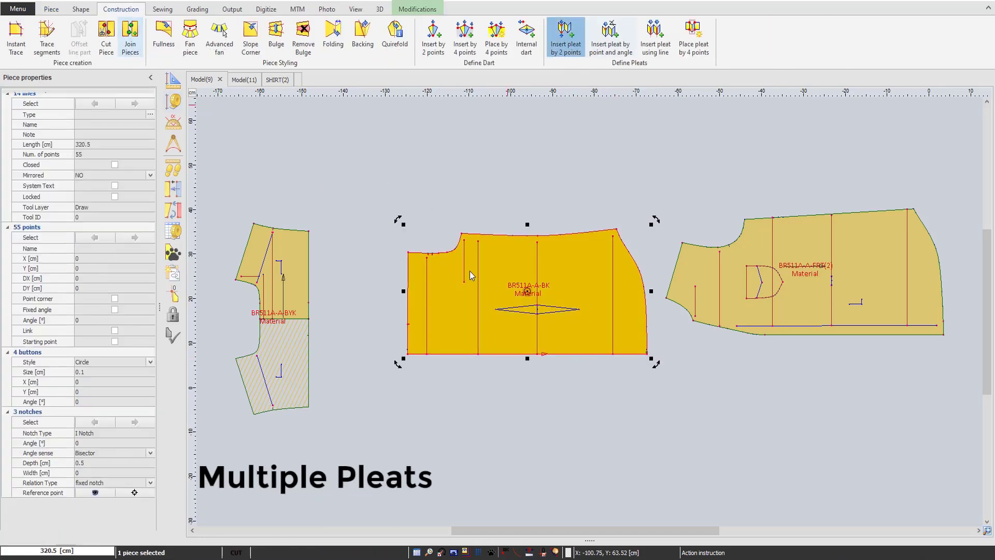
click(409, 351)
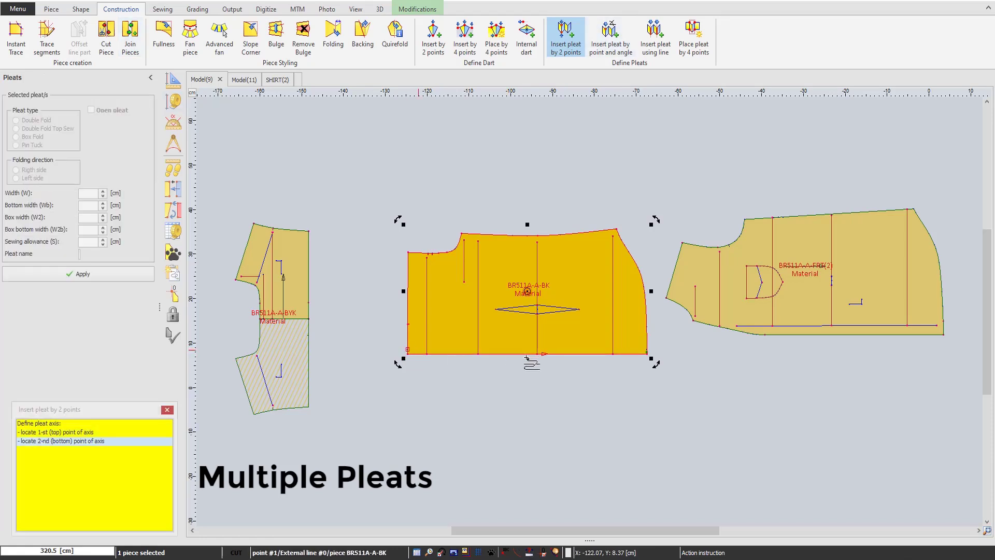
click(645, 348)
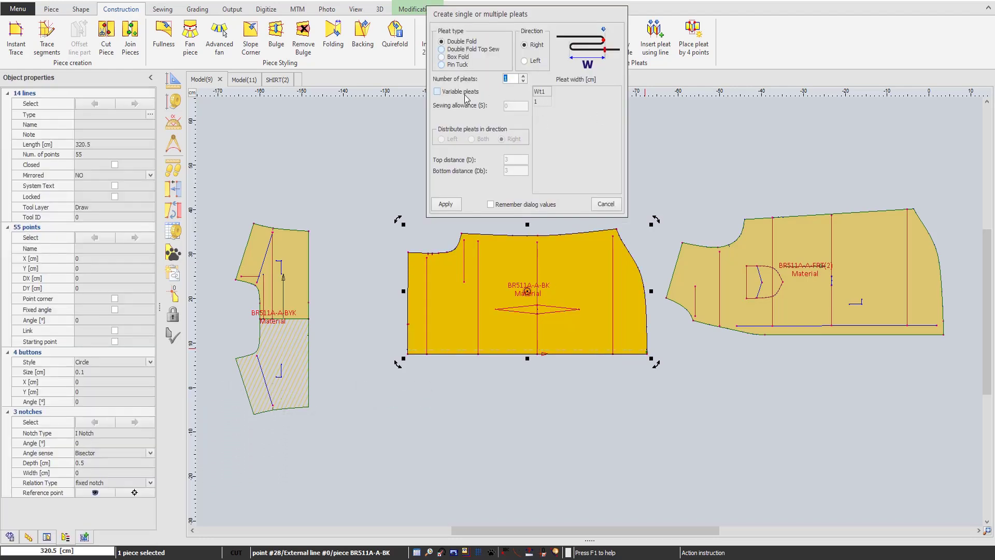
click(445, 203)
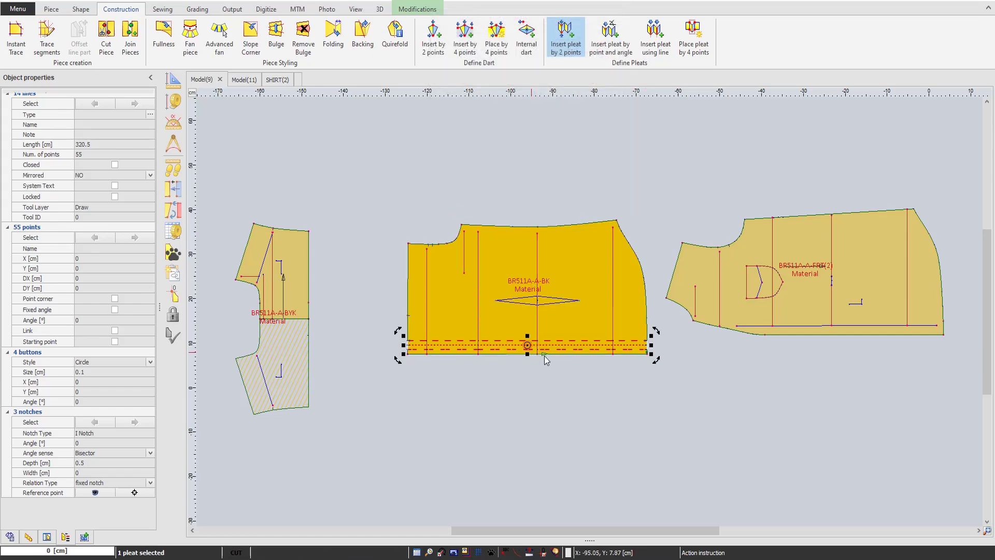
click(626, 340)
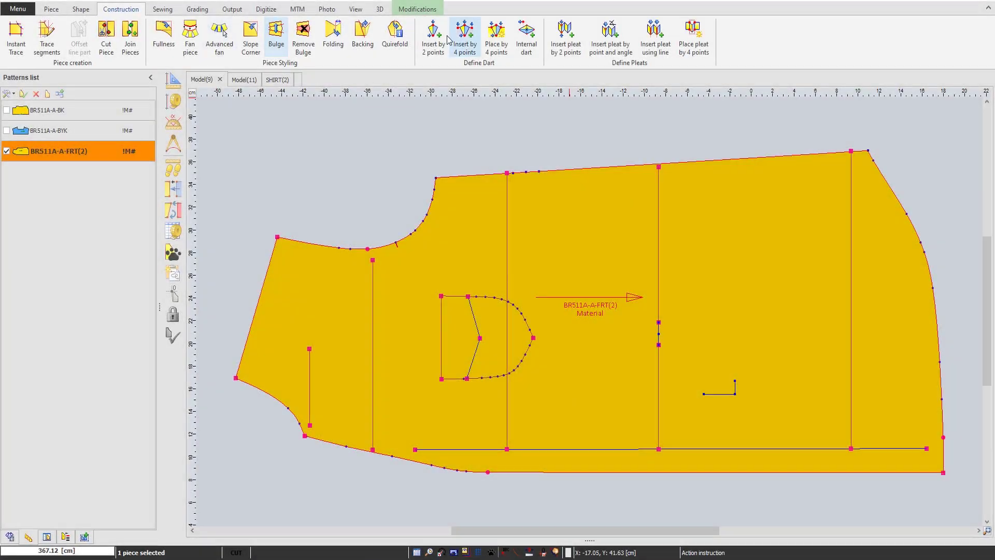
- Insert a two-point dart in BR511A-A-FRT(2)'s upper long edge toward the pocket, 2.5 cm wide and about 10.4 cm deep
click(435, 36)
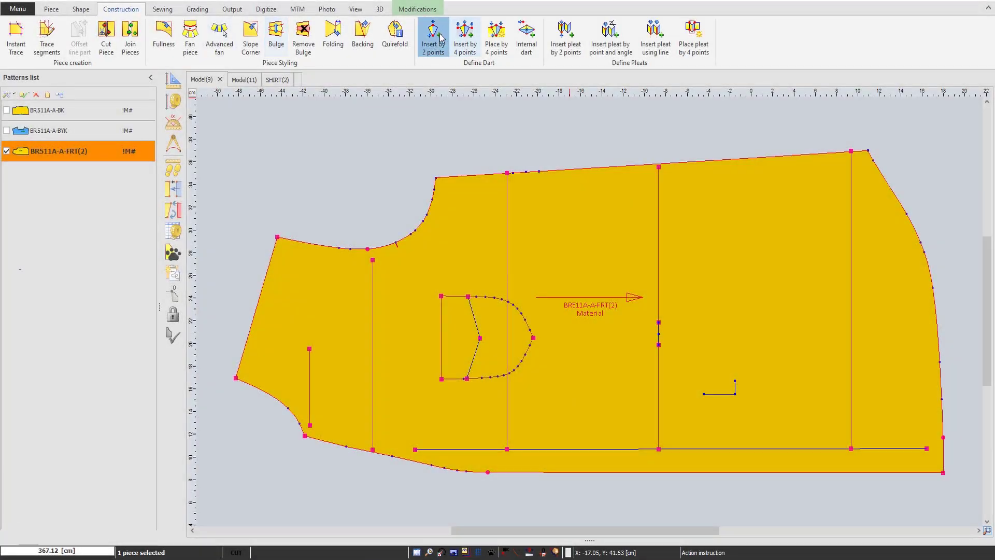
click(526, 174)
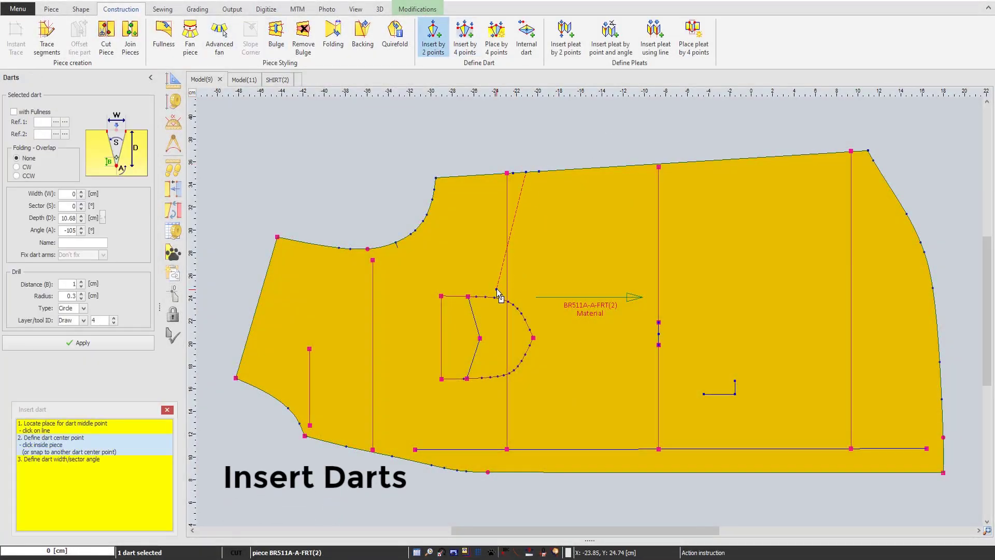
click(503, 232)
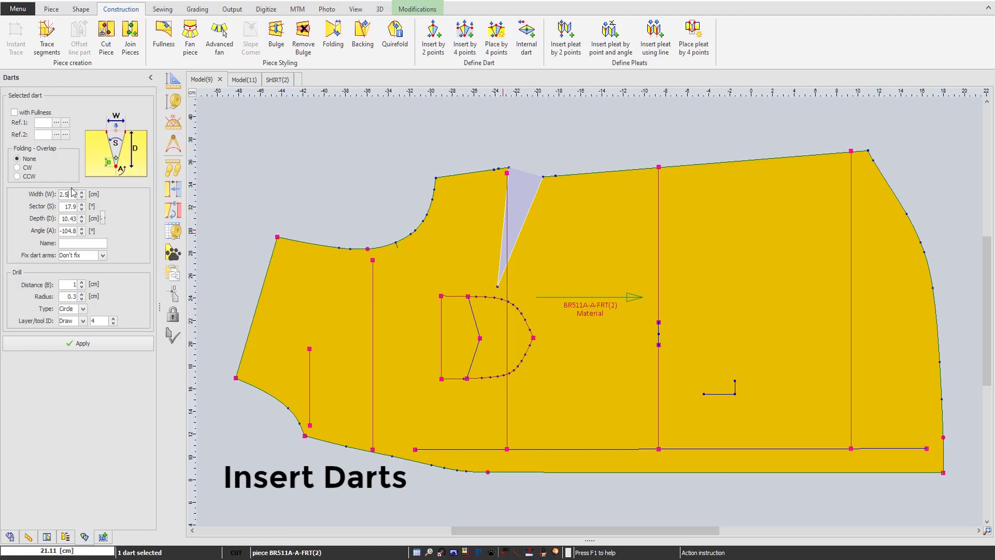
key(Return)
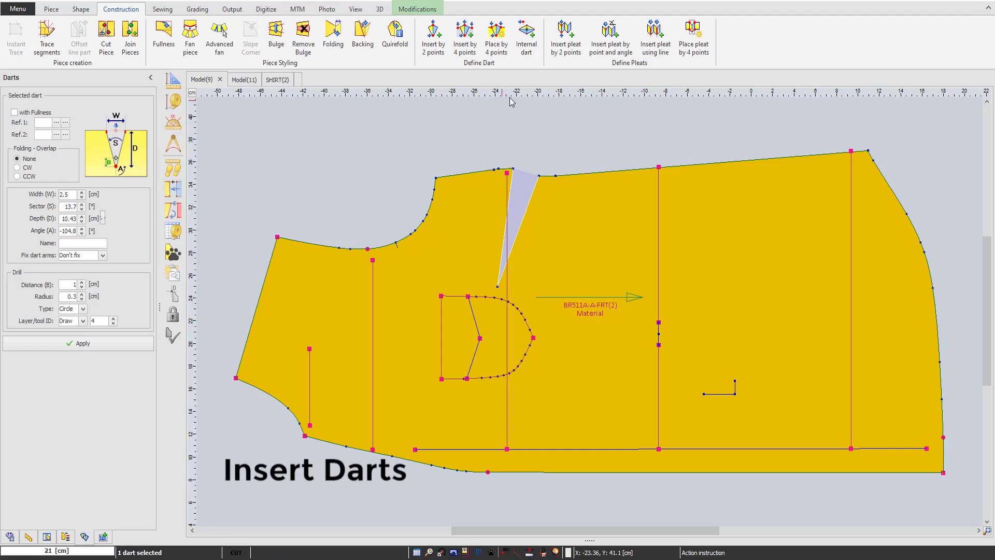
- Insert a horizontal internal dart with A and B 5 cm, C 2 cm and vertex drills, centred on the middle vertical line's upper marked point
click(527, 36)
click(659, 345)
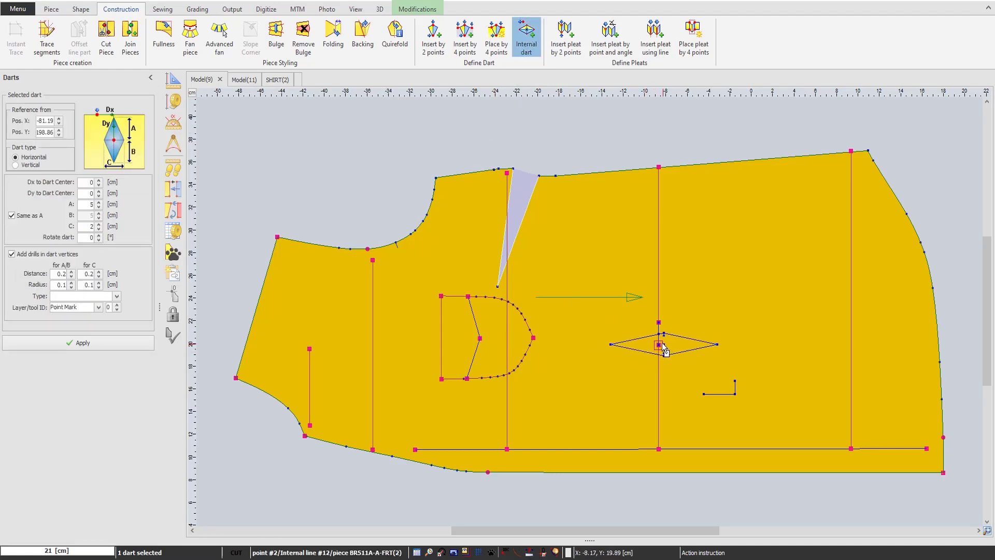
scroll(660, 335, up, 5)
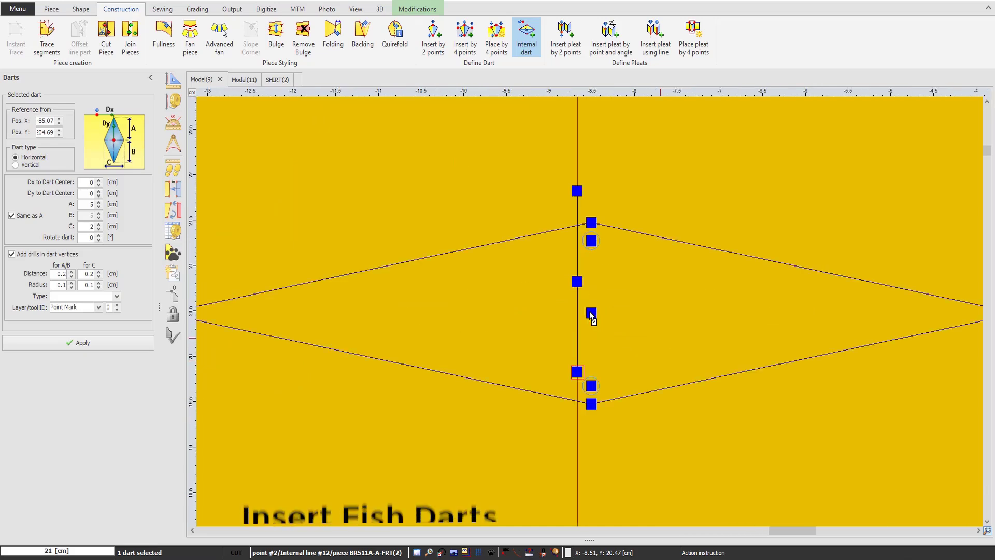
drag(591, 313, 578, 284)
click(576, 282)
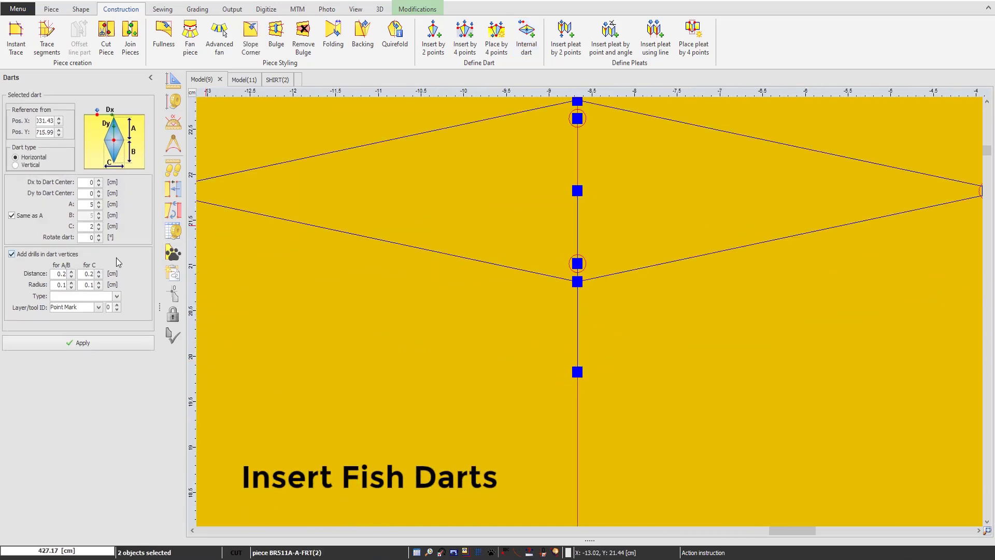
- Unlink B from A on the internal fish dart, set both A and B to 10 cm, and apply the dart
click(29, 215)
scroll(589, 312, down, 5)
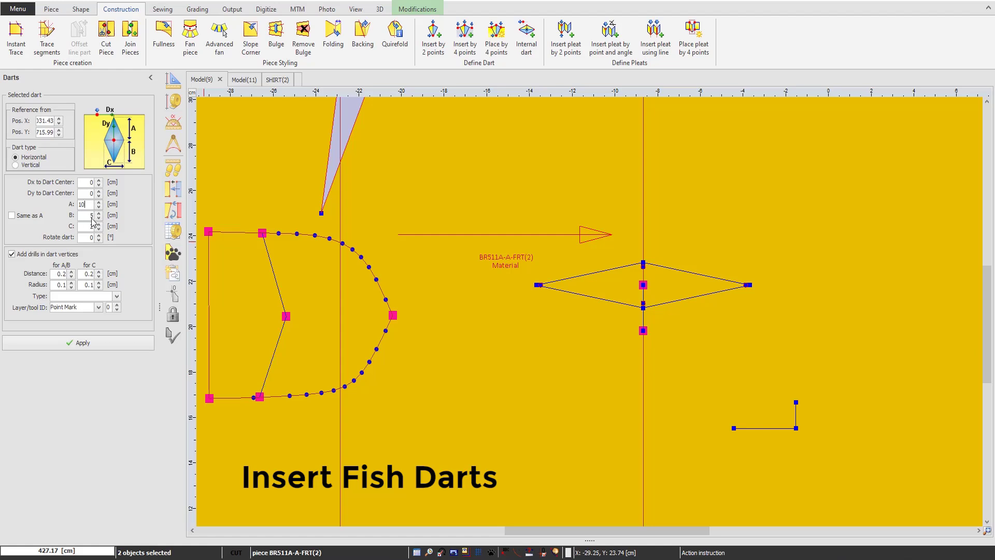
key(Tab)
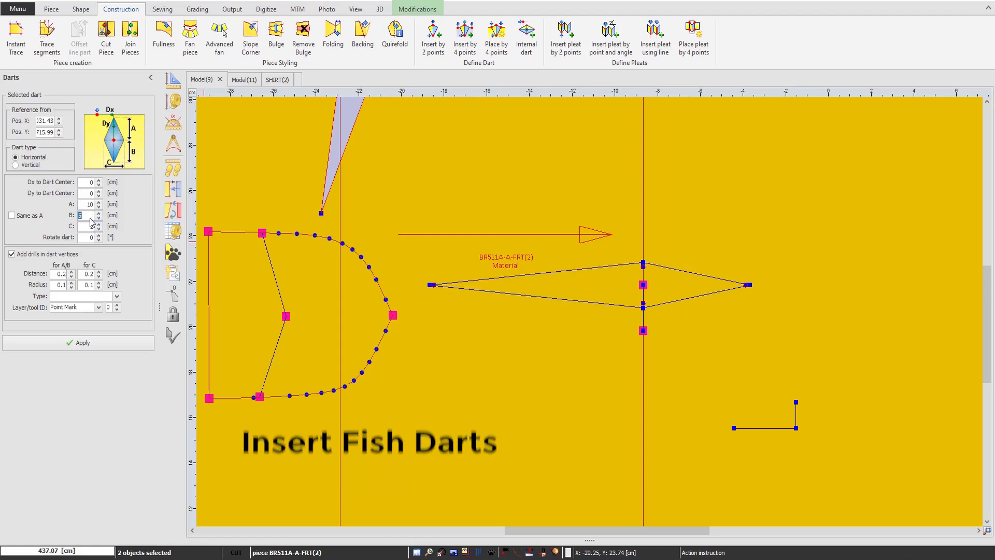
text(10)
key(Tab)
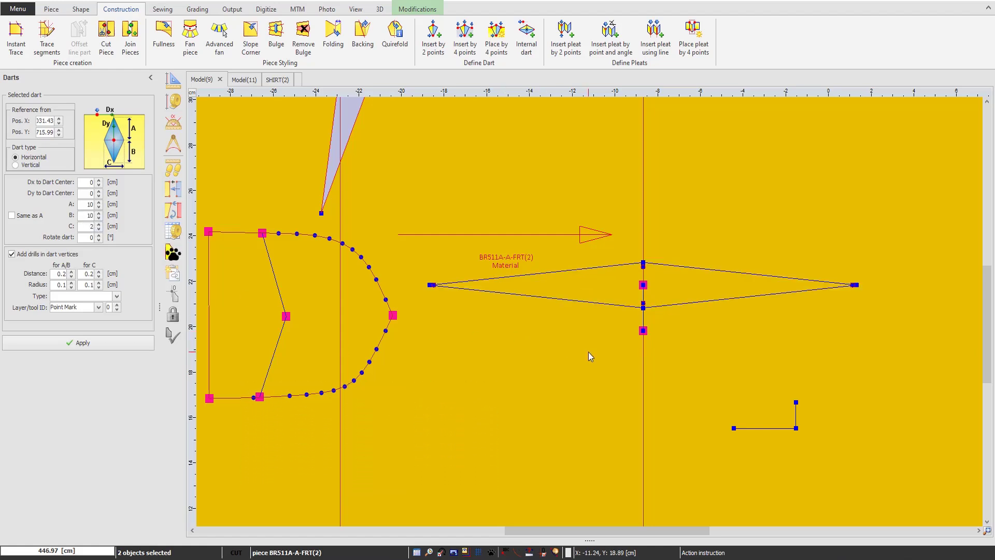
scroll(591, 356, down, 2)
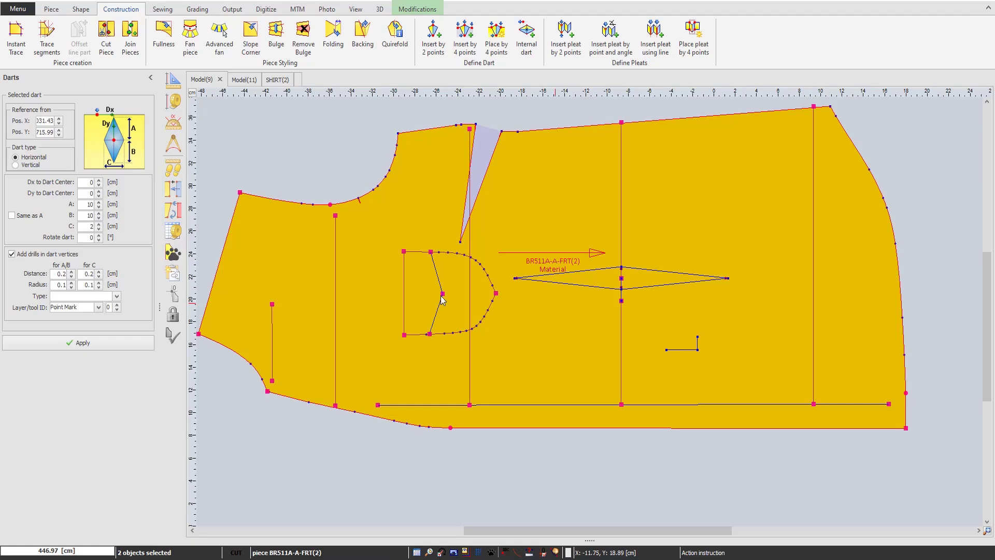
click(137, 344)
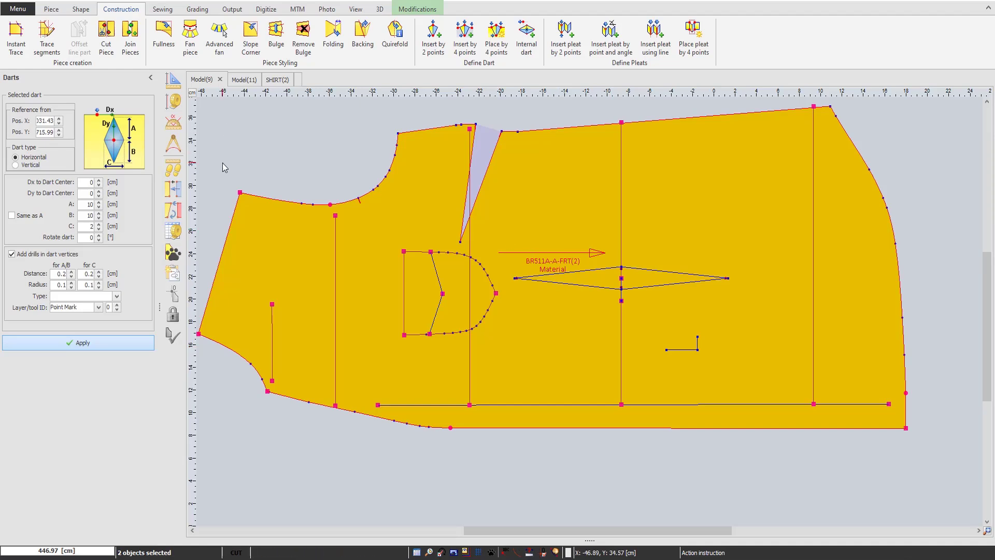
- Add a circle button mark of size 1 cm, offset 5 cm in X from the left end of the long horizontal line
click(82, 10)
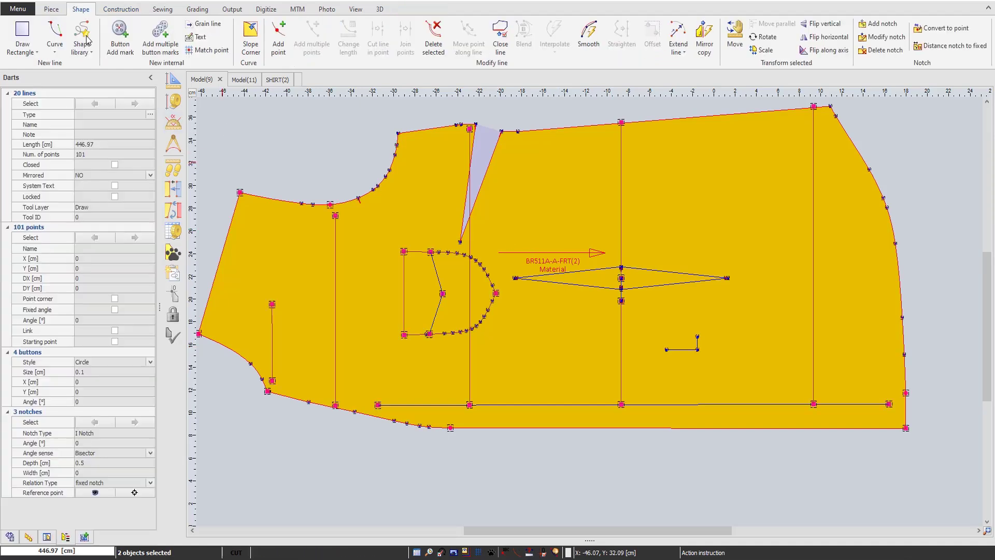
click(120, 36)
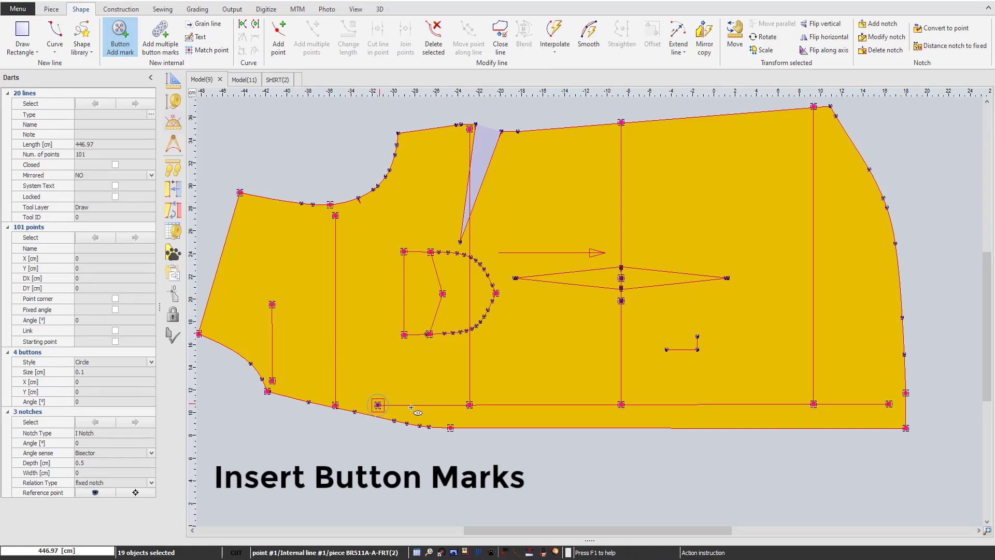
click(378, 405)
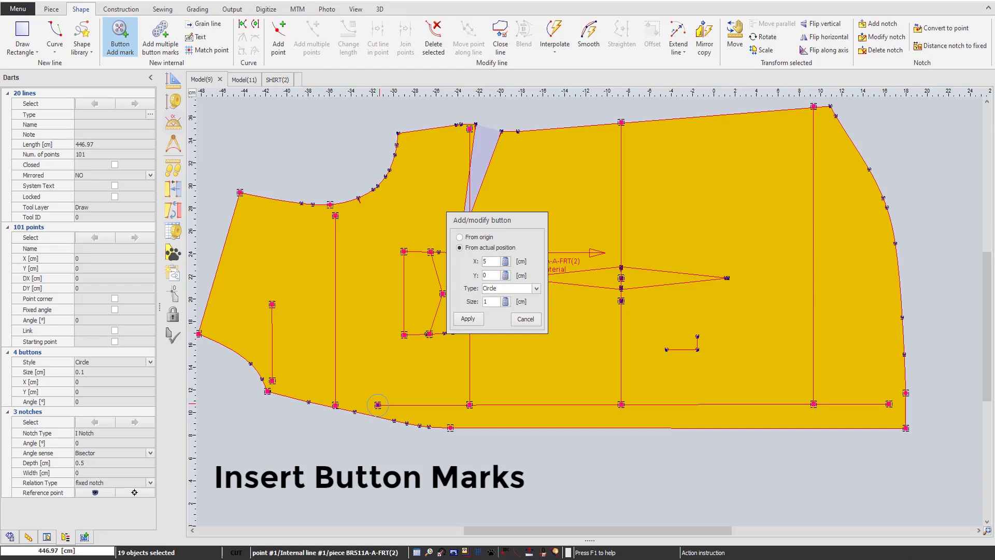
click(535, 289)
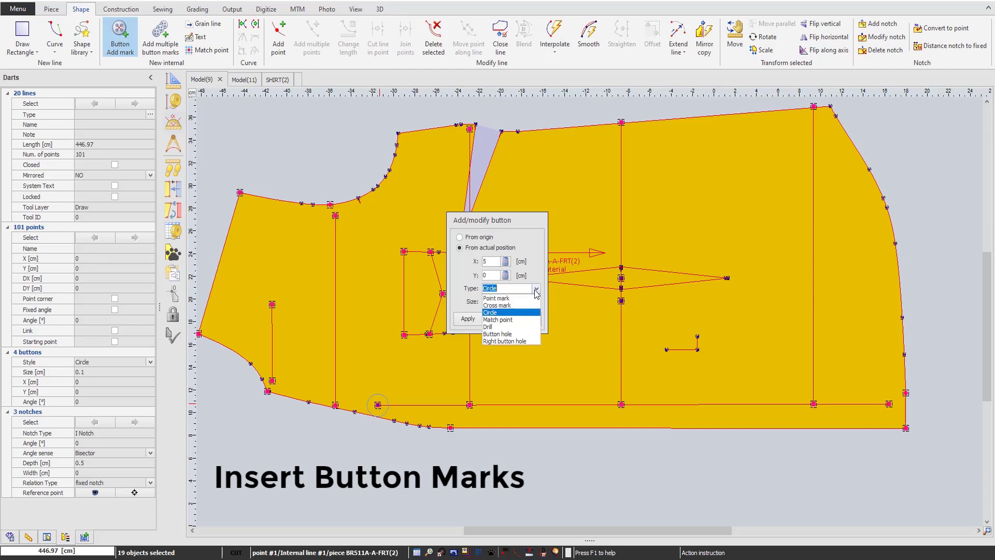
click(495, 312)
click(467, 319)
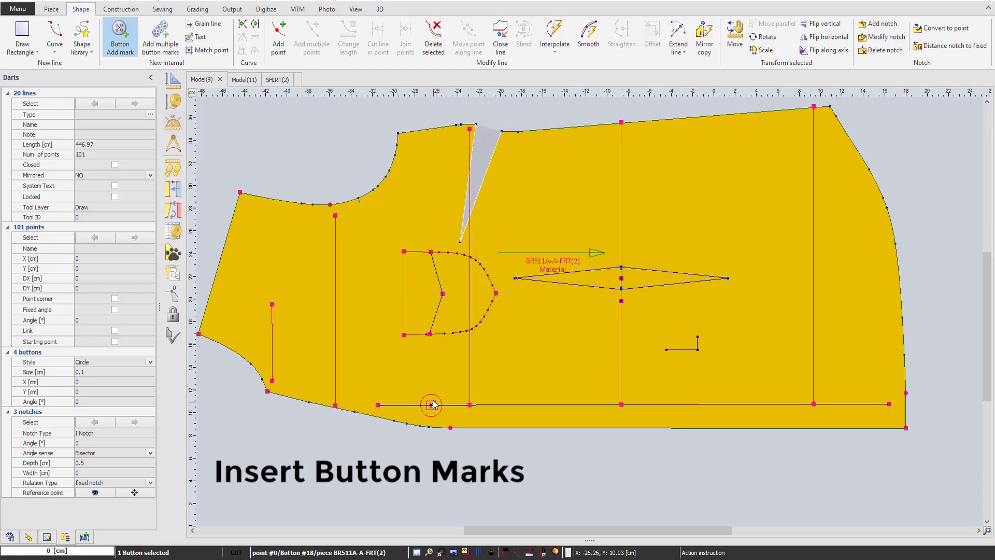
click(389, 273)
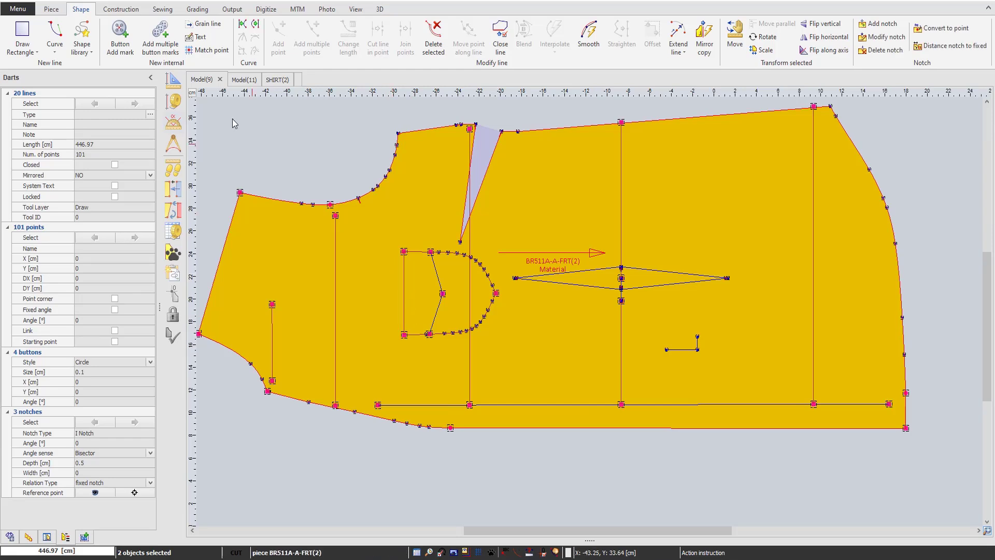
- Try to add six round button marks 4 cm apart along the long horizontal line near the piece's lower edge
click(157, 50)
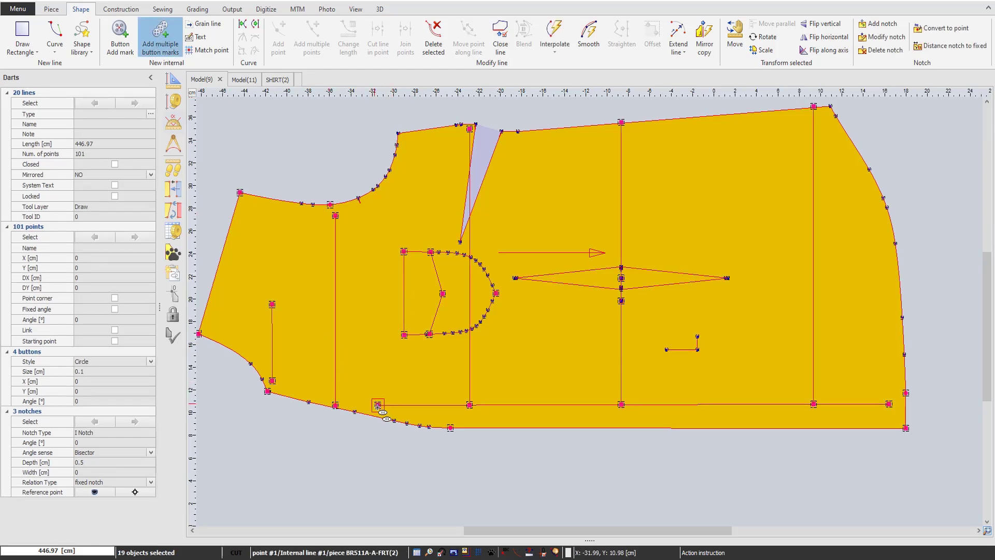
click(377, 405)
click(905, 412)
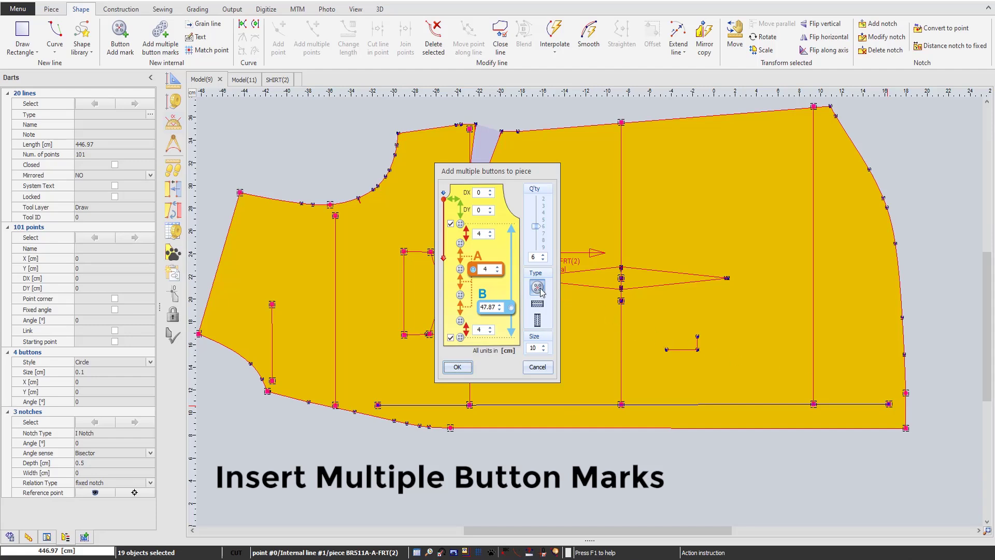
click(485, 193)
click(460, 366)
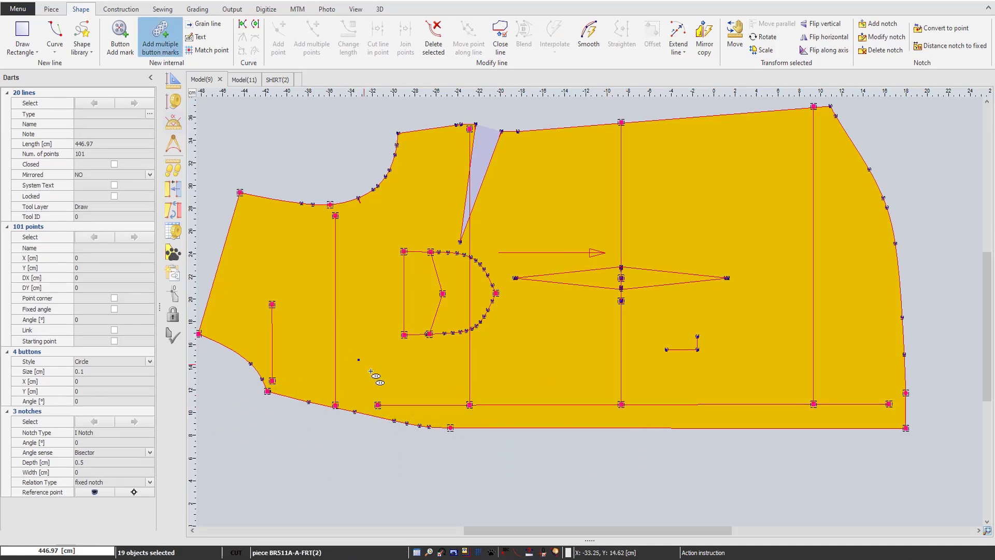
key(Escape)
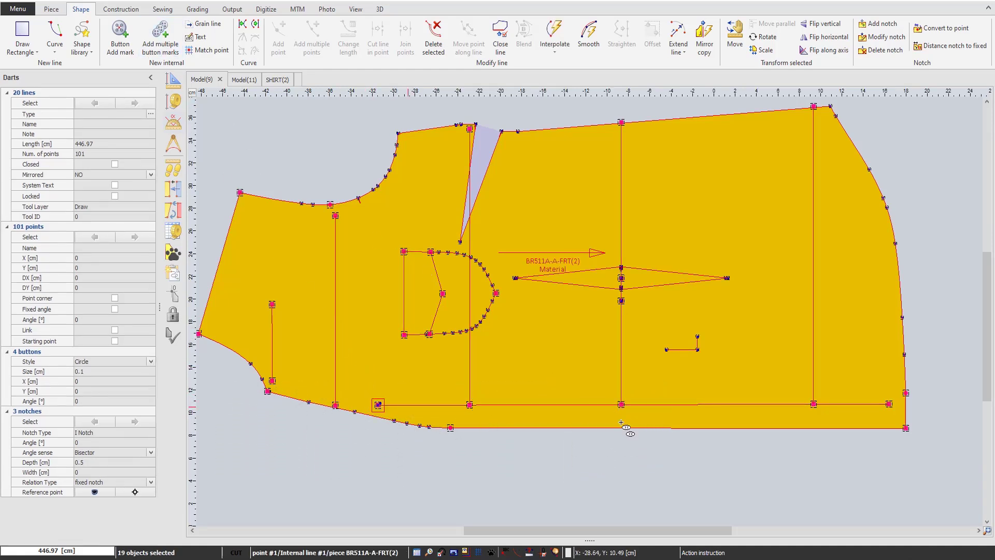
- Try nine round button marks with a main spacing of 4 cm along the long horizontal line, and undo them
click(889, 404)
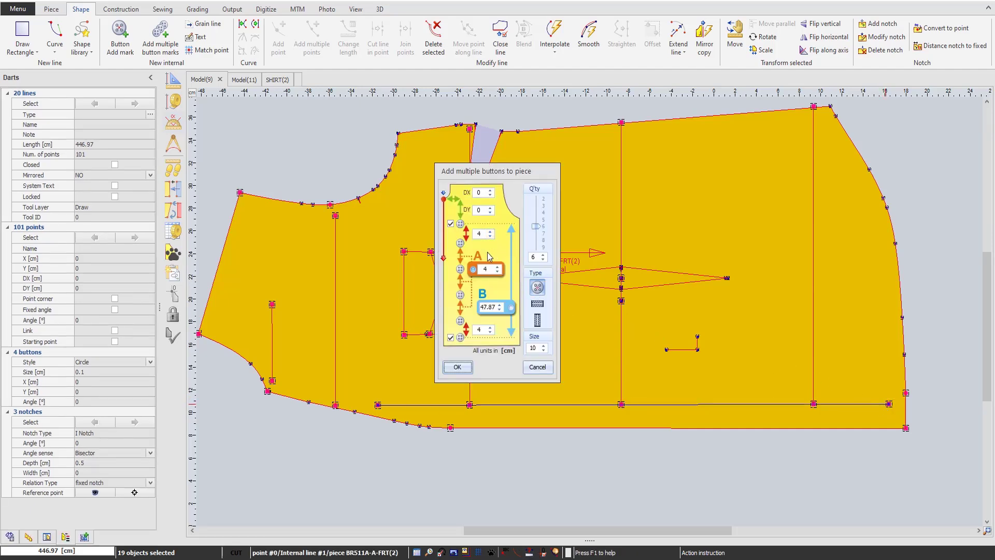
click(488, 327)
double_click(539, 256)
text(9)
click(465, 368)
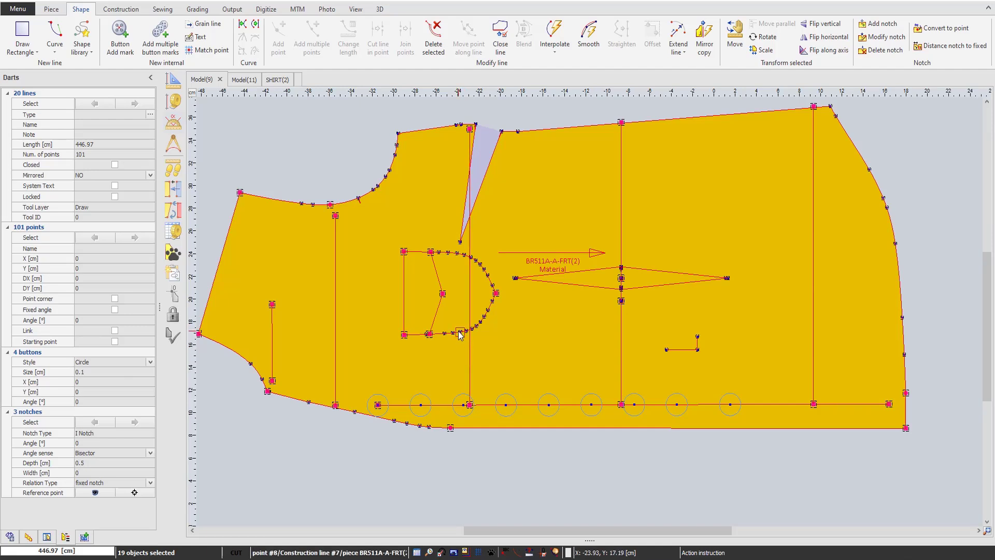
key(ctrl+z)
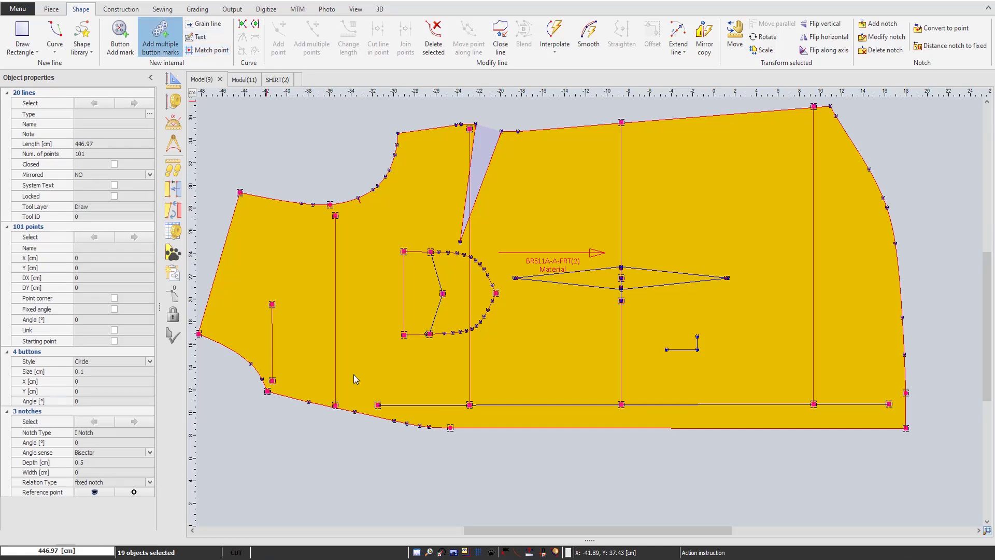
- Add eight round button marks of size 10 along the long horizontal line, with an 8 cm first gap, 5 cm spacing and 10 cm last gap
click(889, 403)
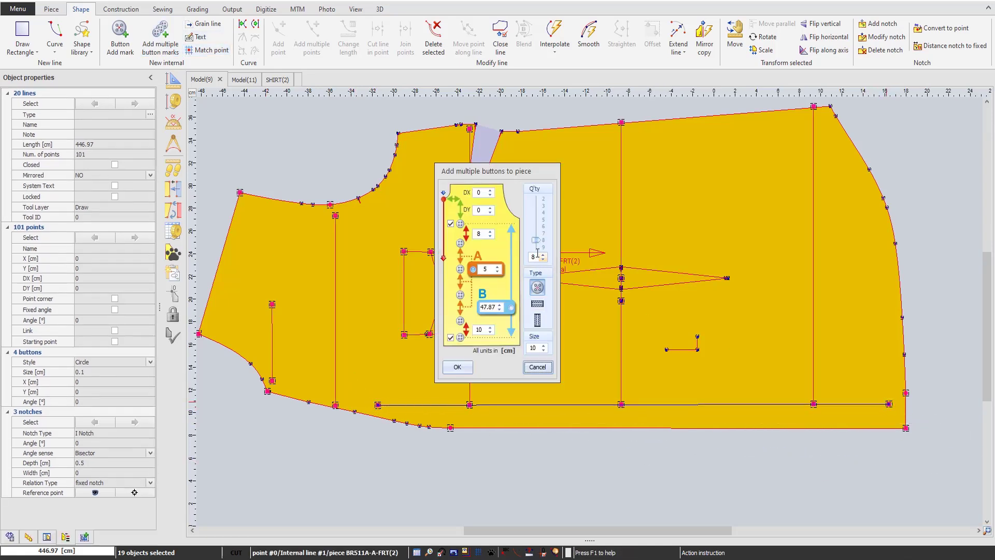
click(457, 377)
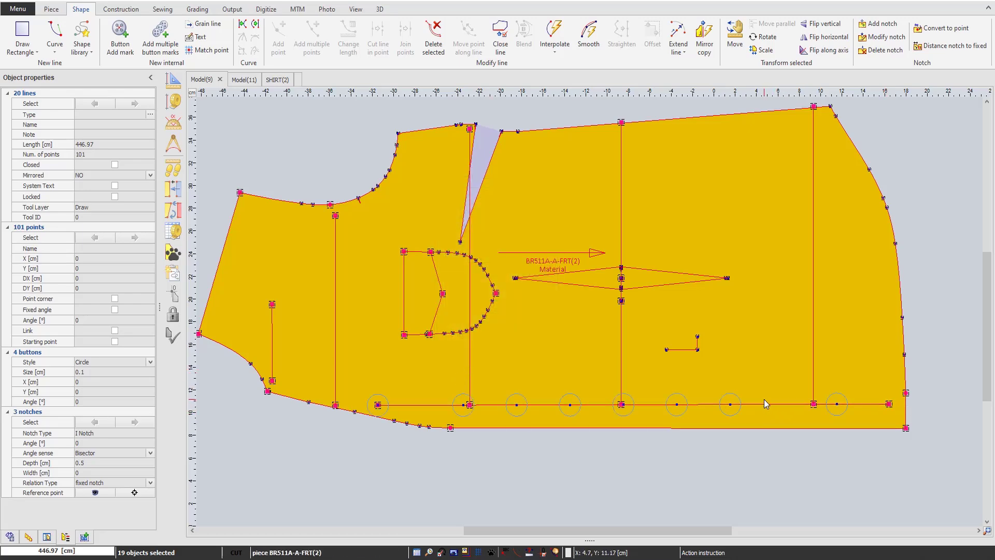